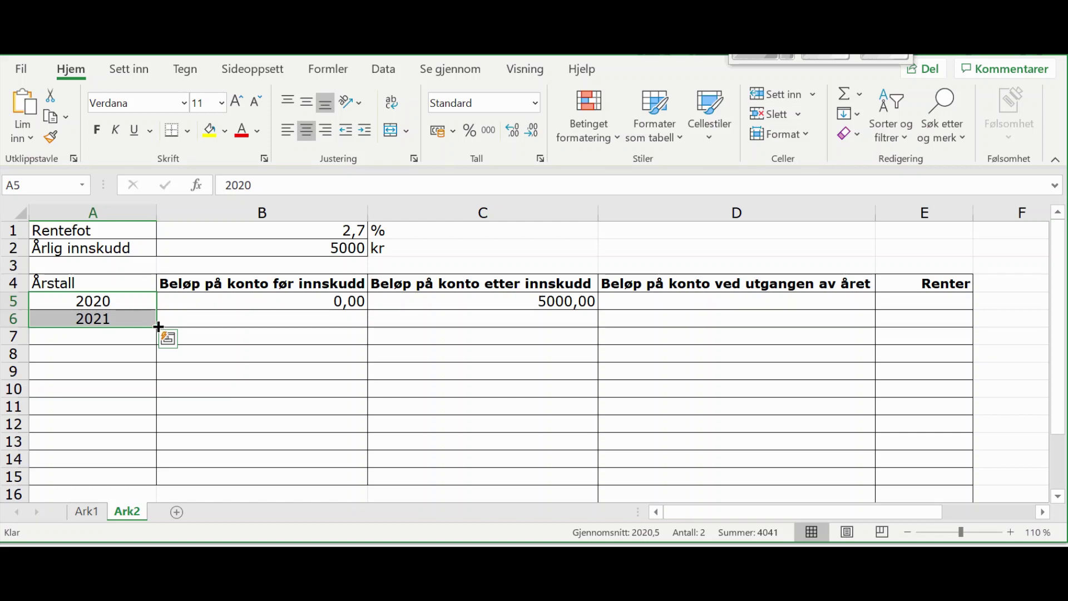
Extend the year series from A5:A6 down column A to 2036, and clear the surplus years after 2030 in A16:A21.
drag(159, 326, 124, 473)
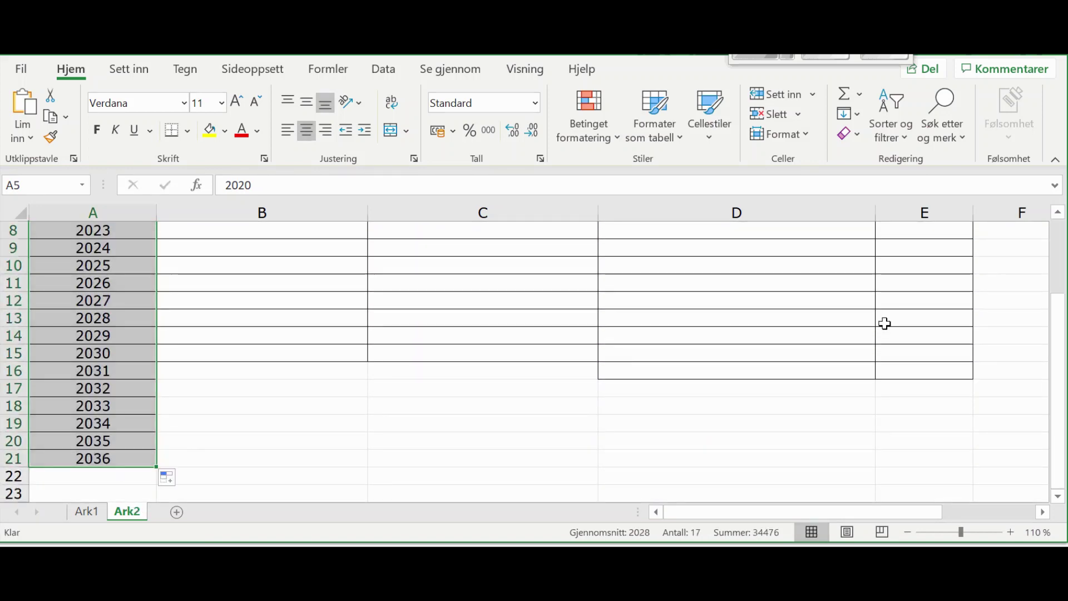
click(794, 419)
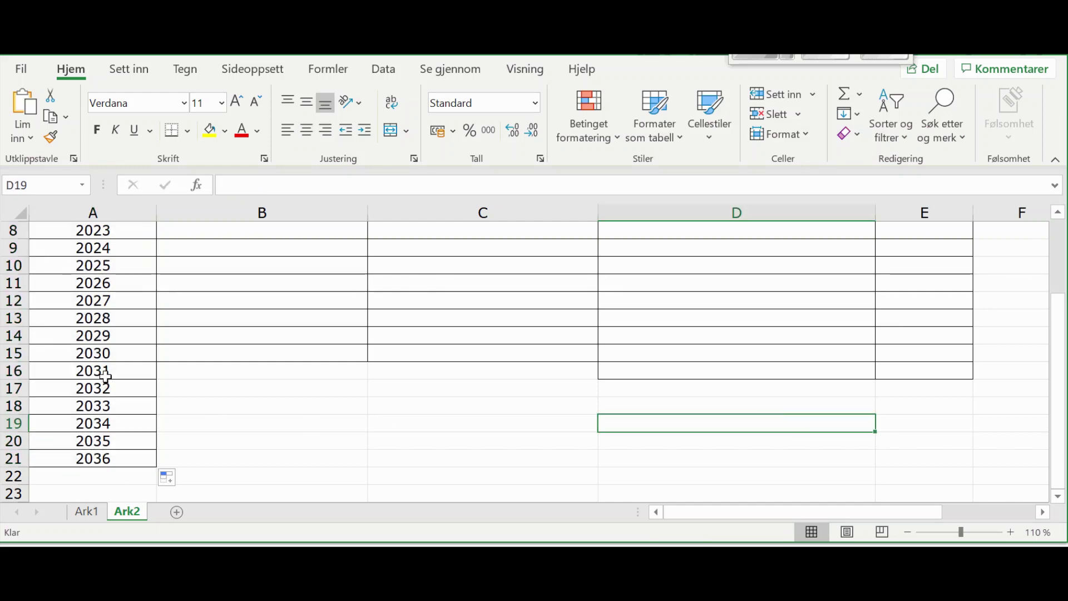
drag(108, 373, 115, 473)
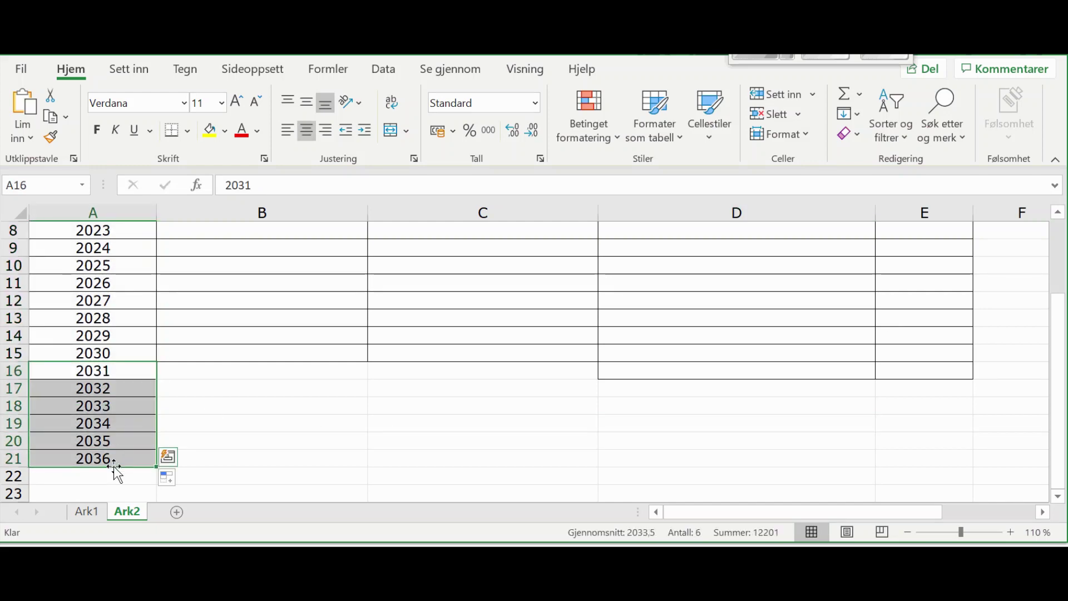
key(Delete)
click(340, 438)
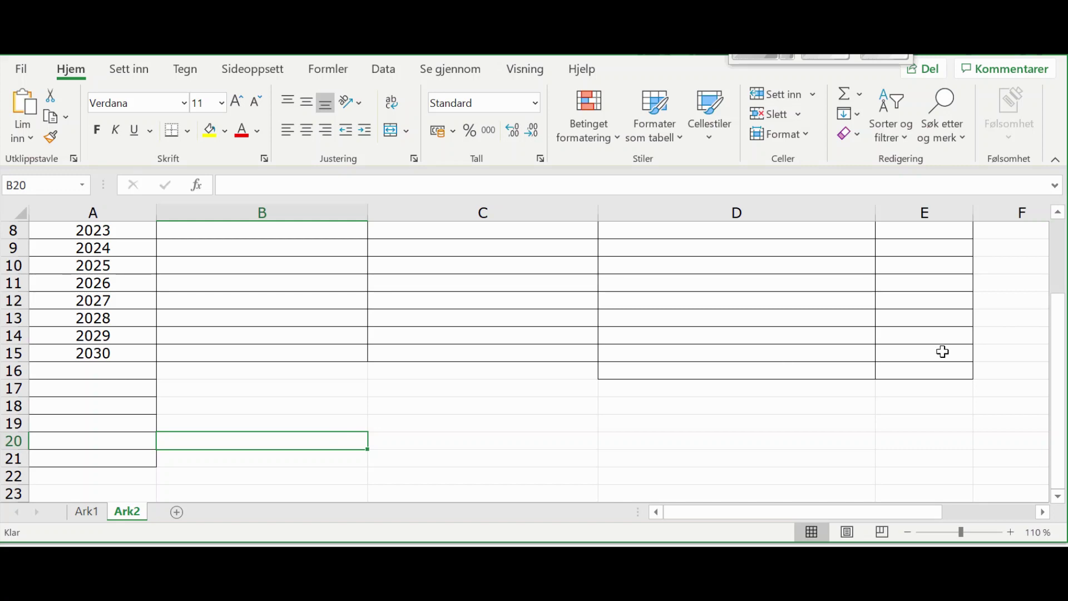
drag(1061, 390, 1051, 322)
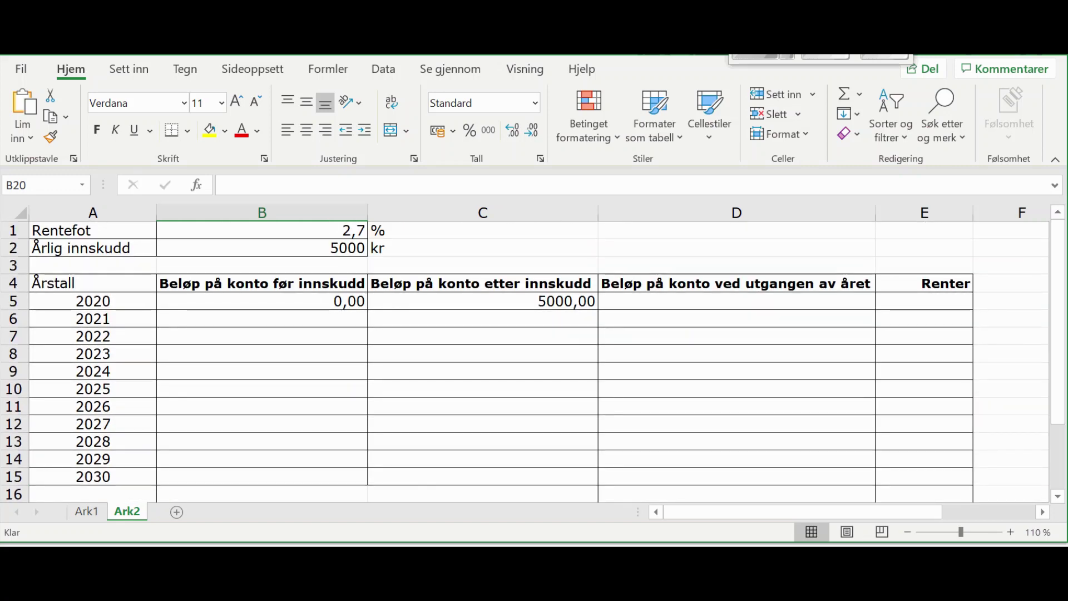
Write the formula =C5*(1+B1/100) in D5 to calculate the 2020 year-end balance from the deposit and interest rate.
click(735, 301)
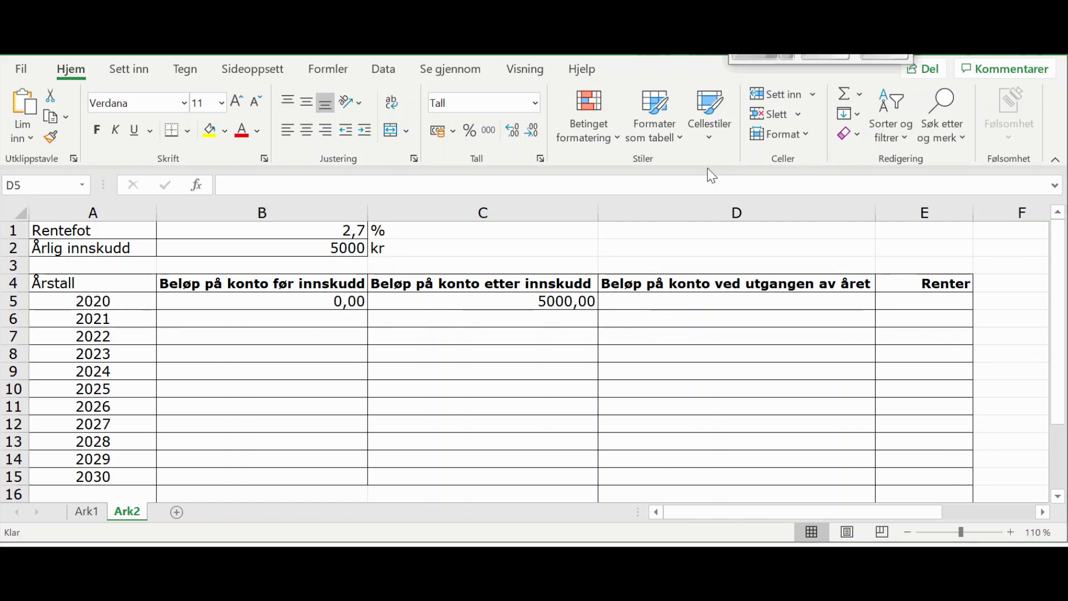
click(662, 301)
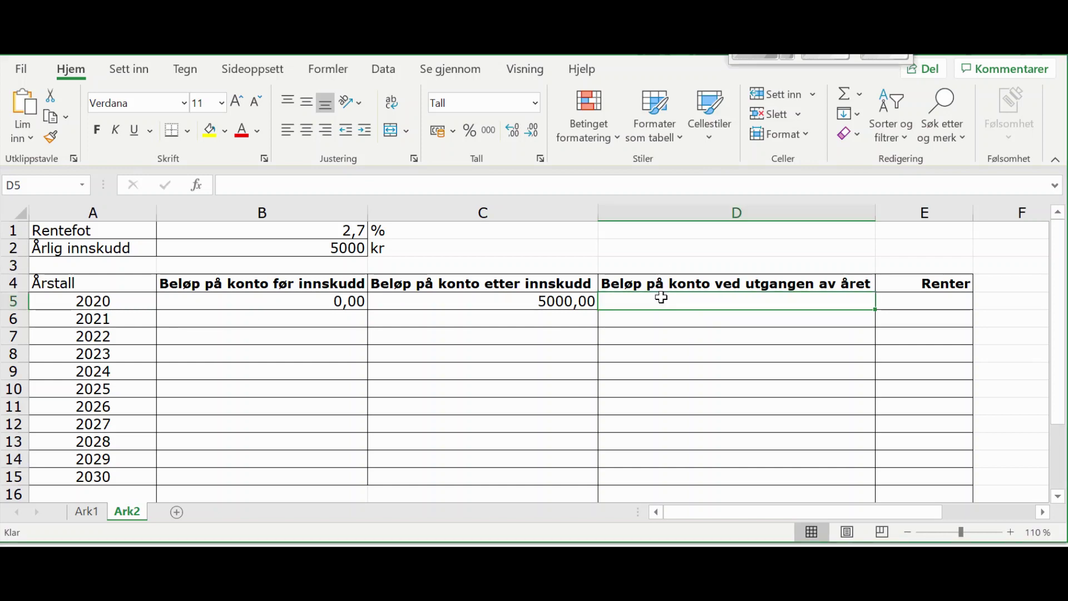
text(=)
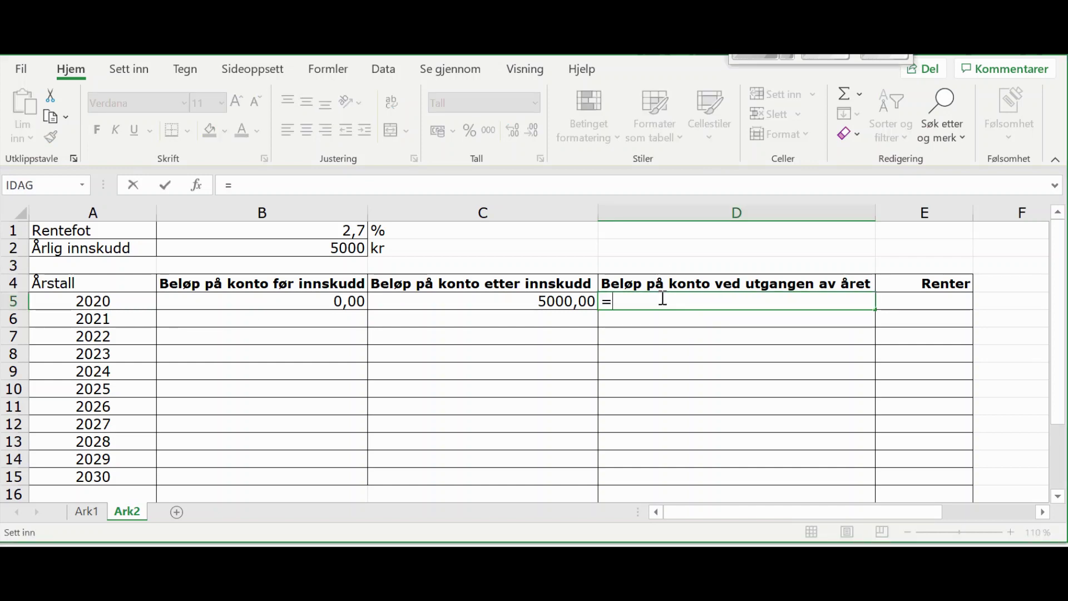
click(542, 305)
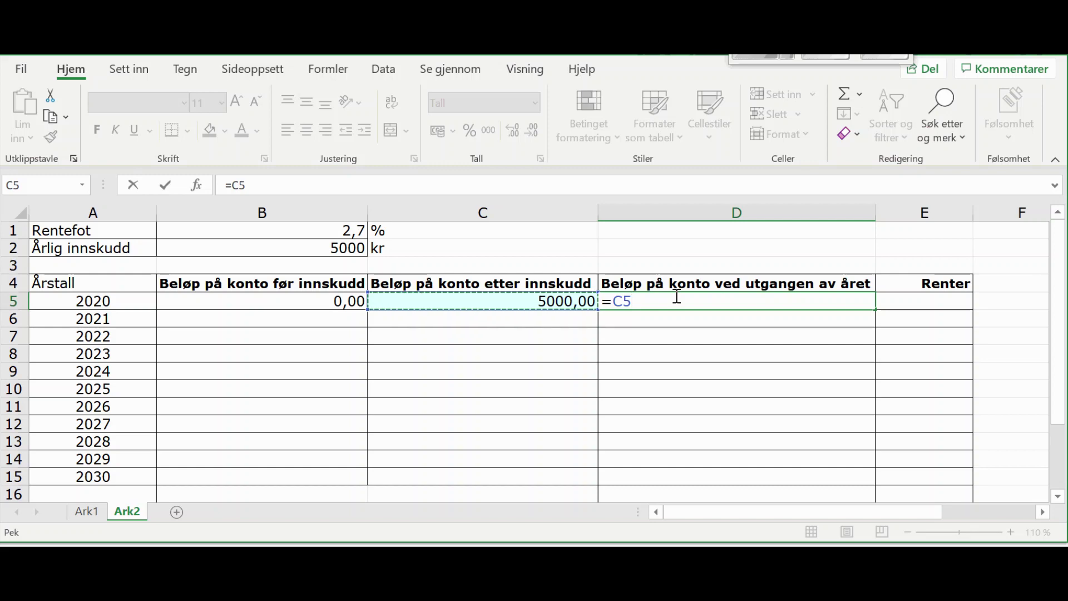
text(*()
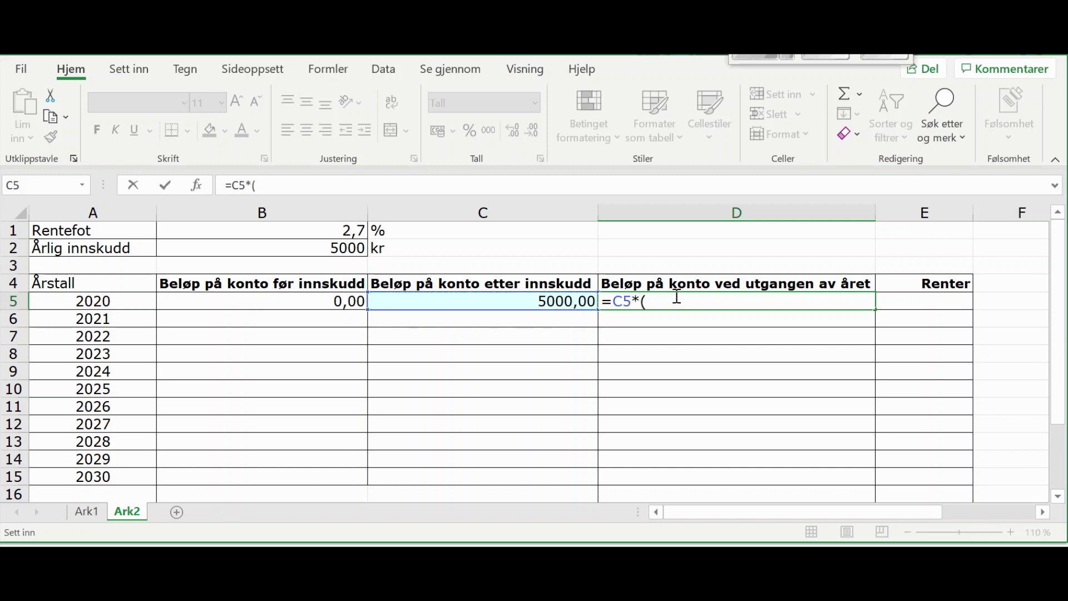
text(1+)
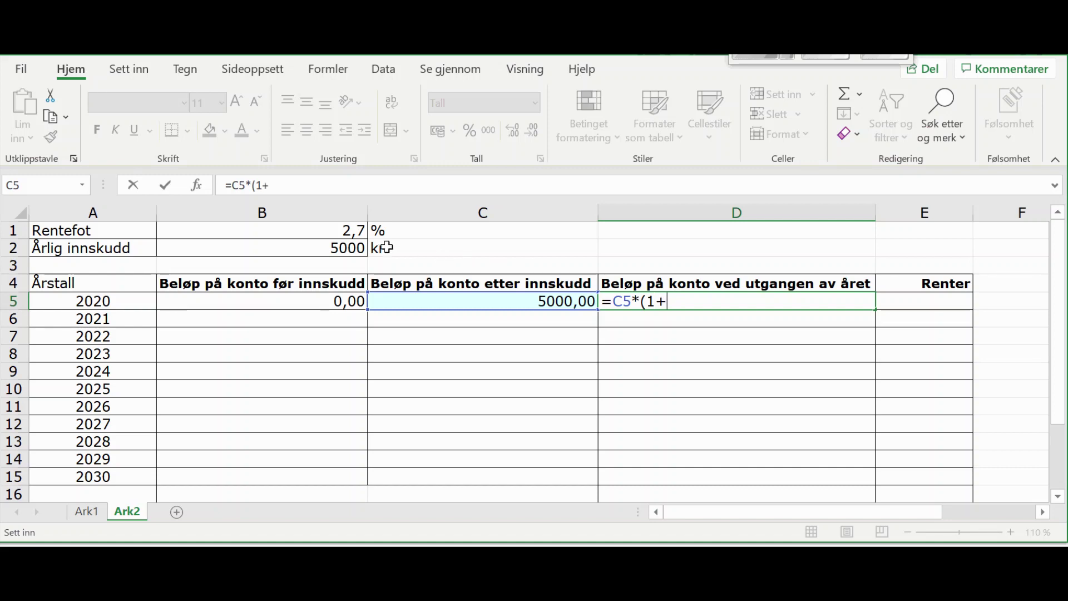
click(358, 232)
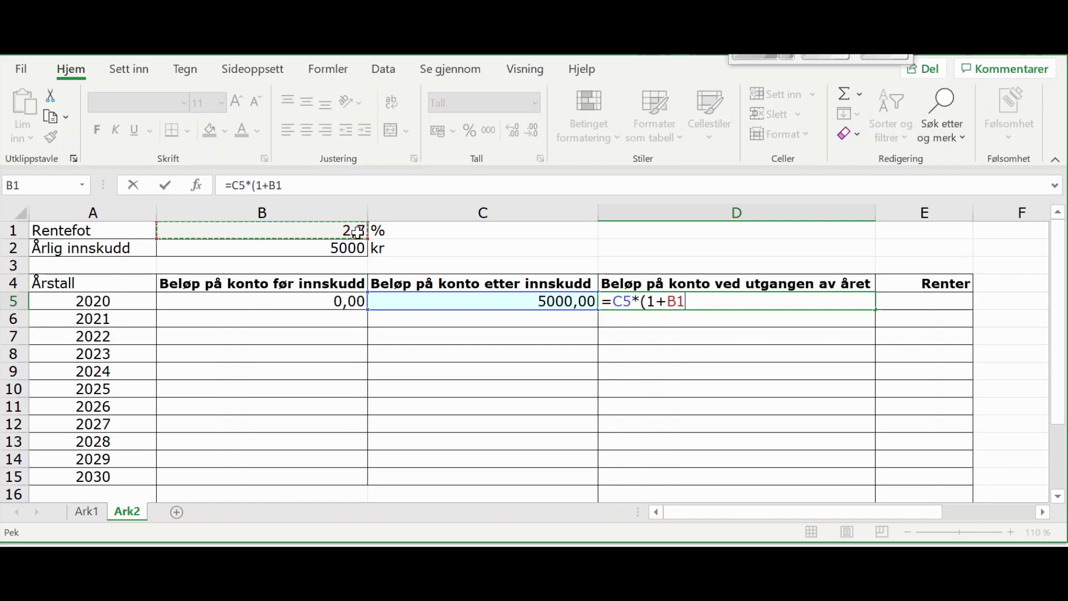
text(/10)
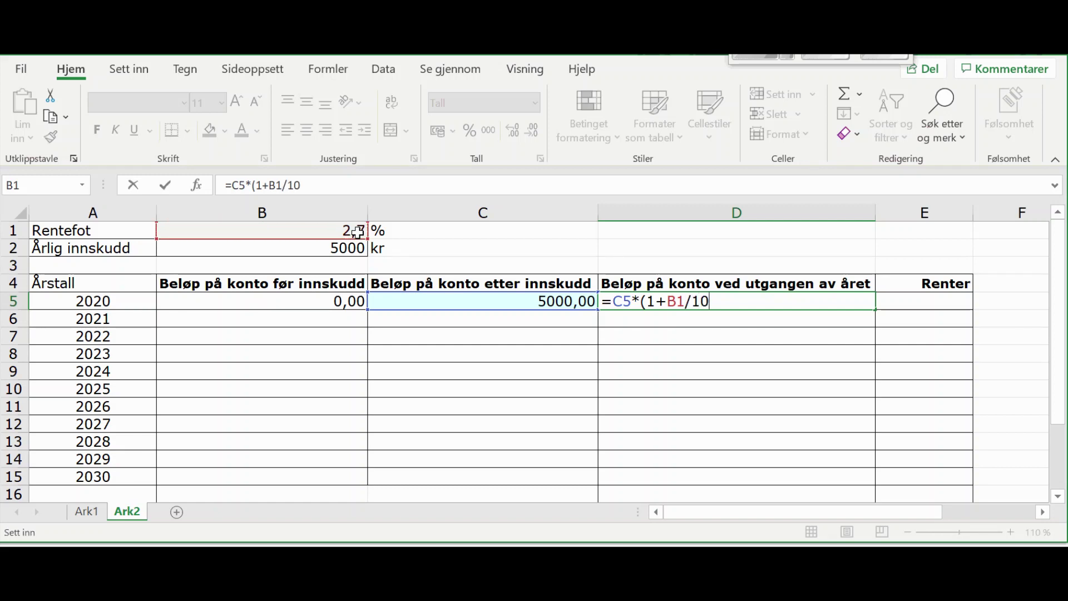
text(0))
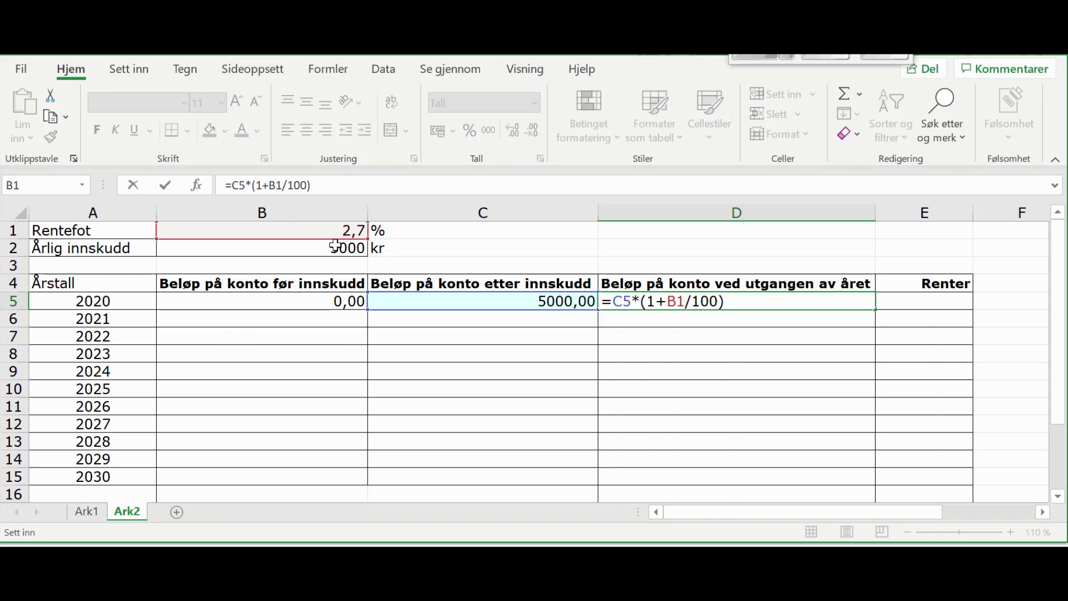
Make the interest rate reference in D5's formula absolute as $B$1 and commit the formula.
click(672, 302)
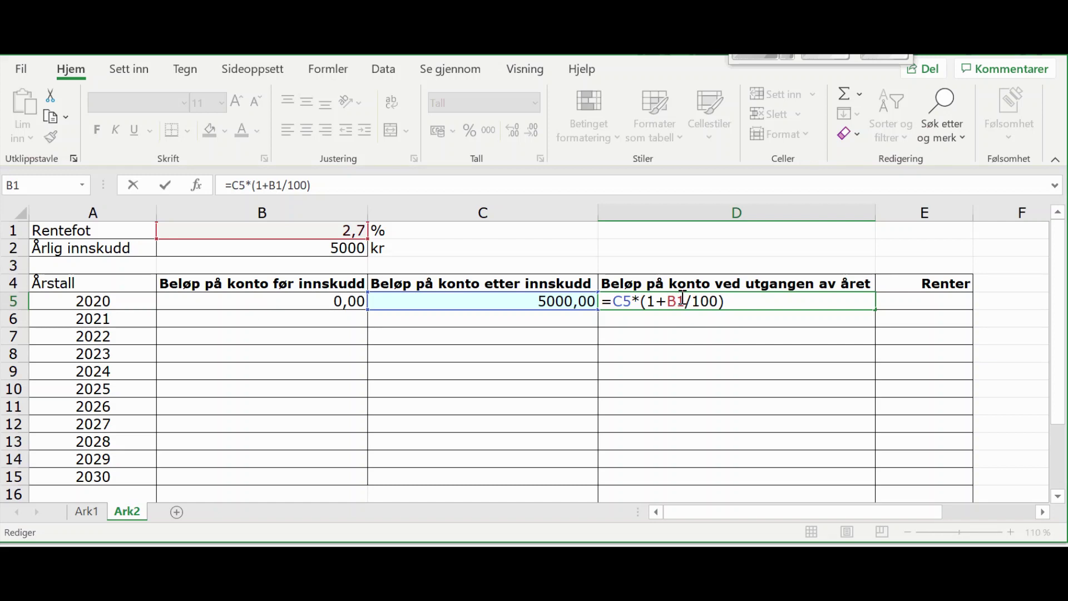
text($)
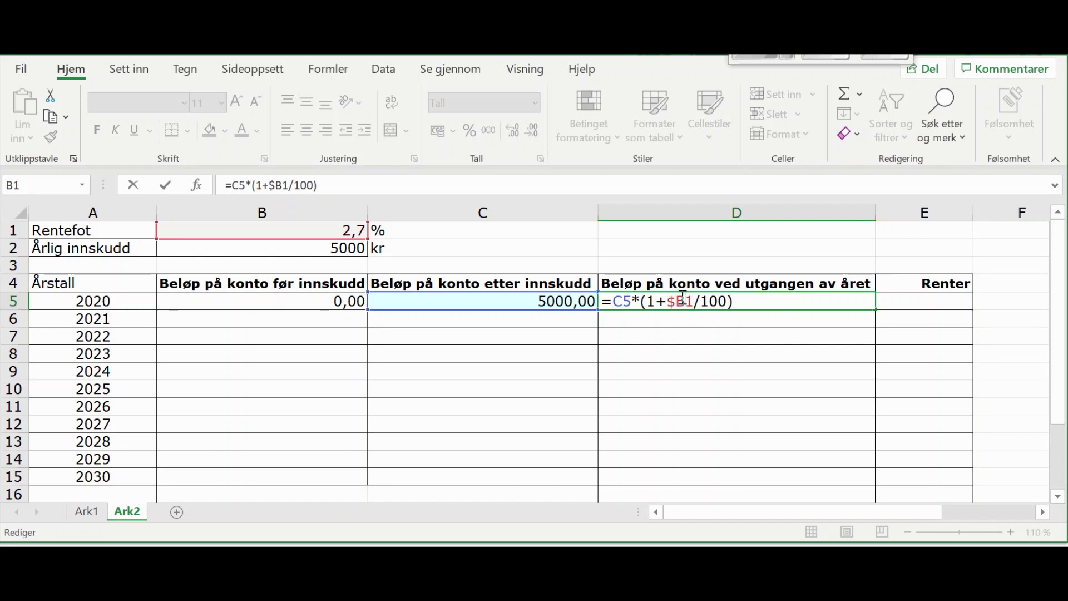
click(683, 300)
text($)
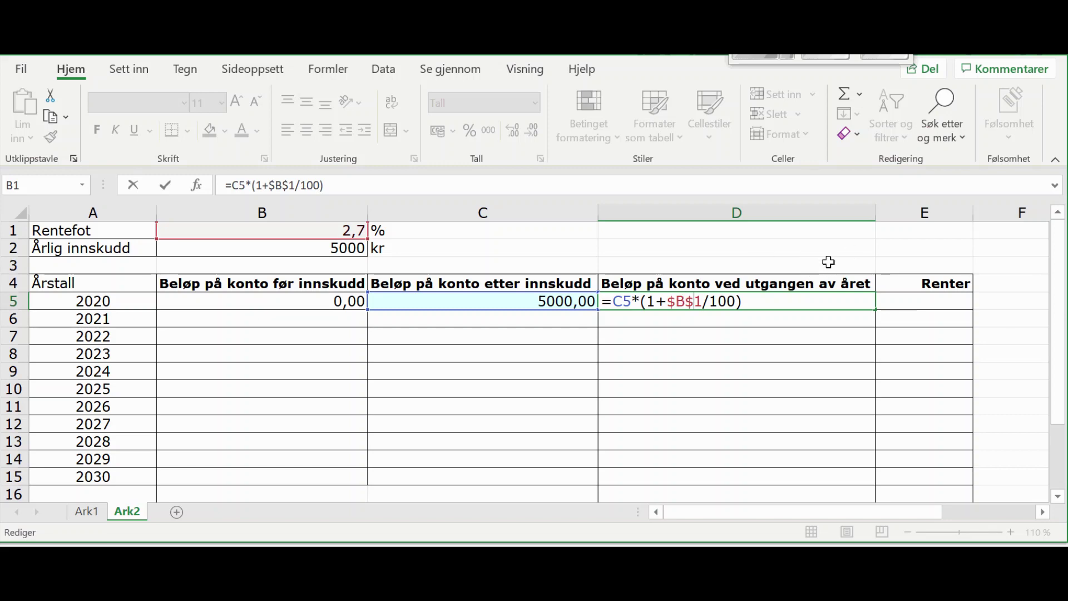
key(Return)
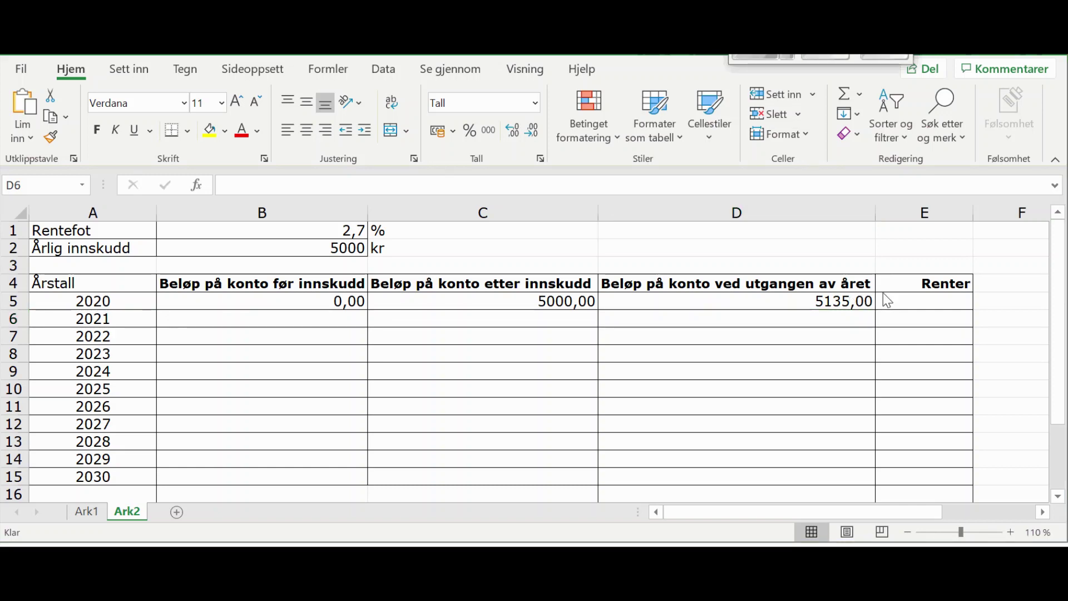
Calculate the 2020 interest in E5 with the formula =D5-C5.
click(909, 303)
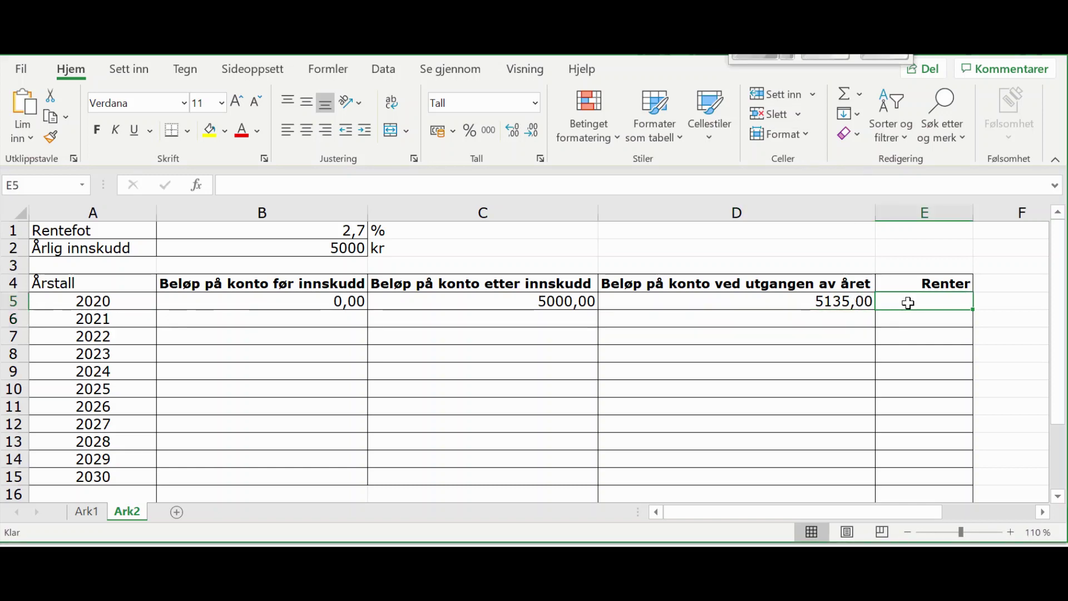
text(=)
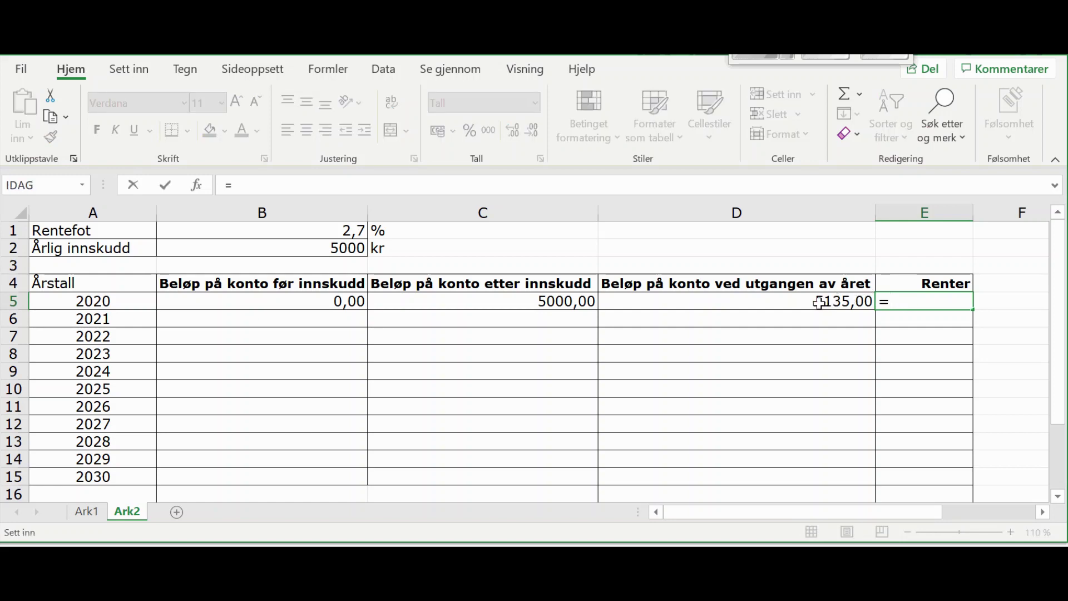
click(820, 303)
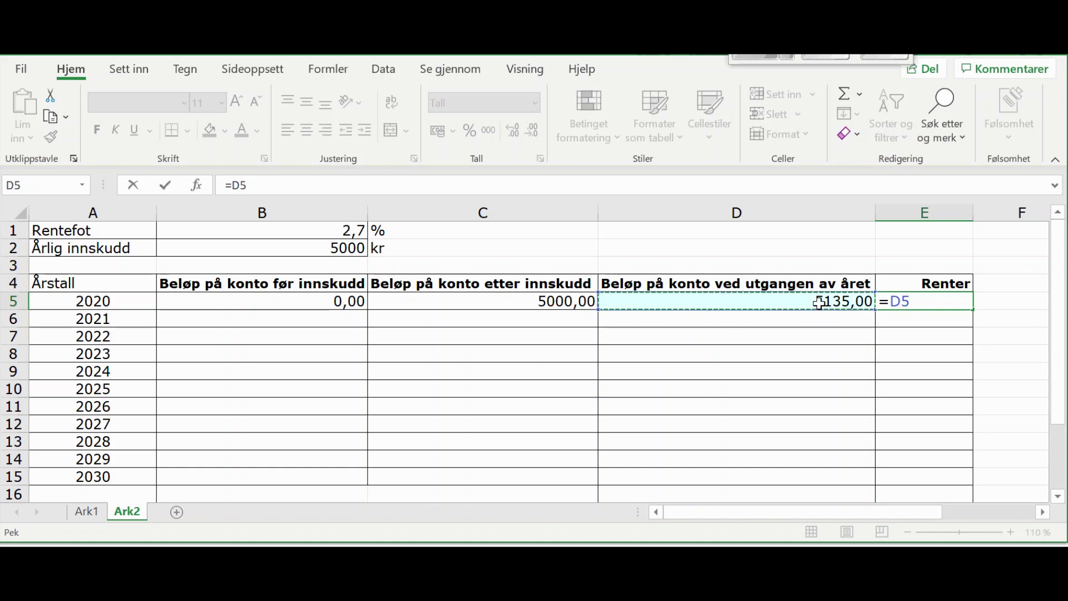
text(-)
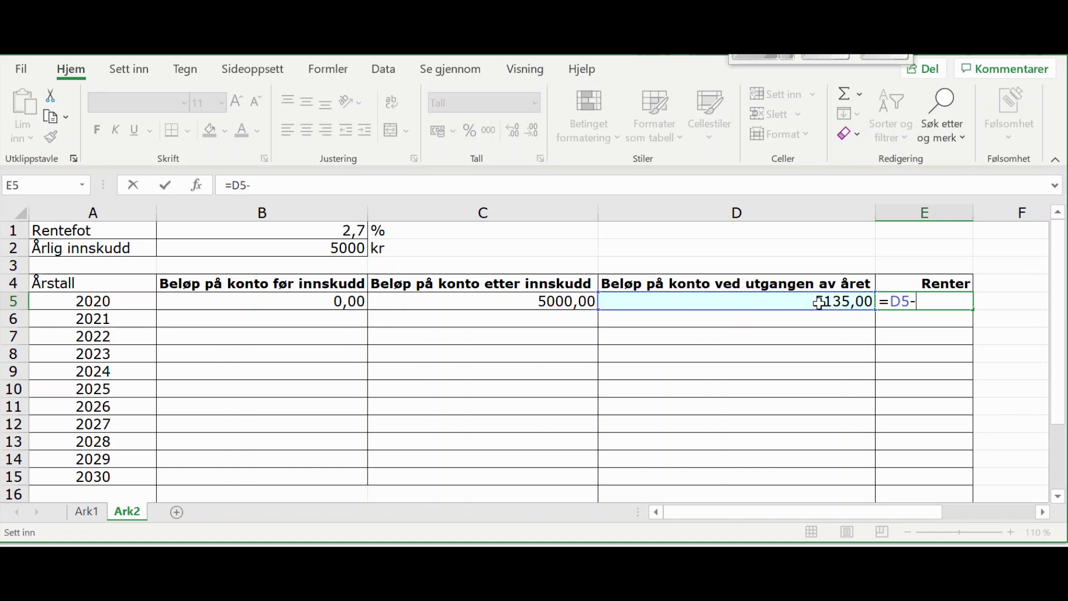
click(536, 301)
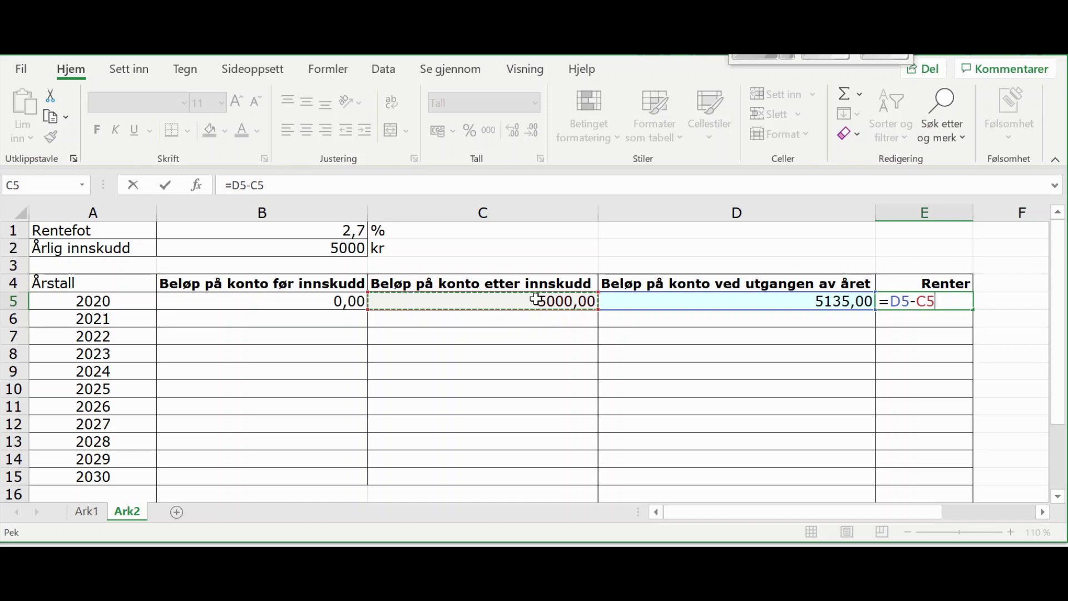
key(Return)
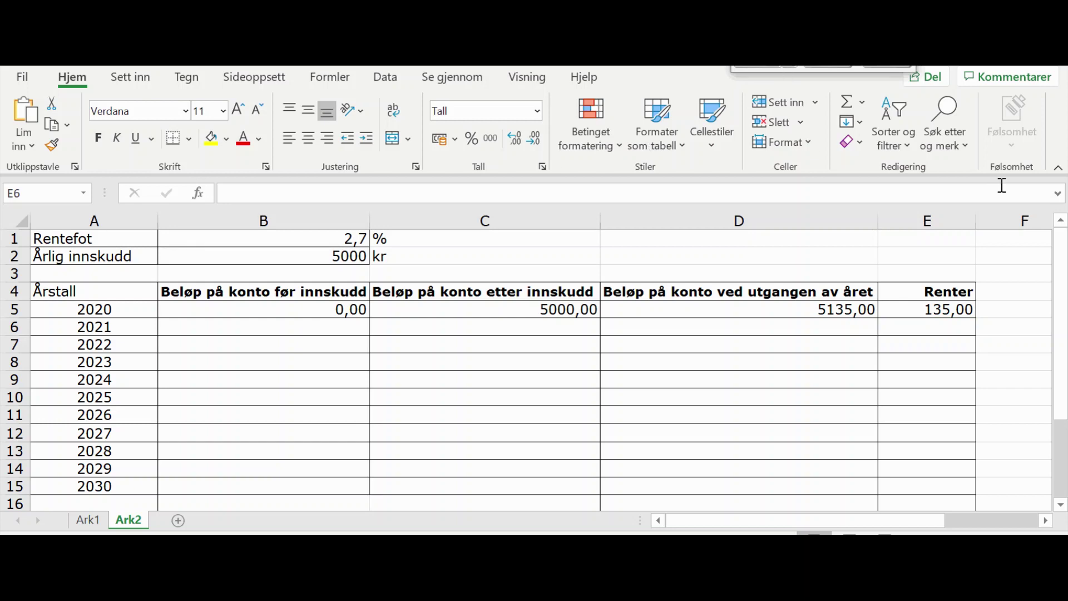
Carry the 2020 year-end balance into the 2021 balance before deposit by entering =D5 in B6.
click(251, 327)
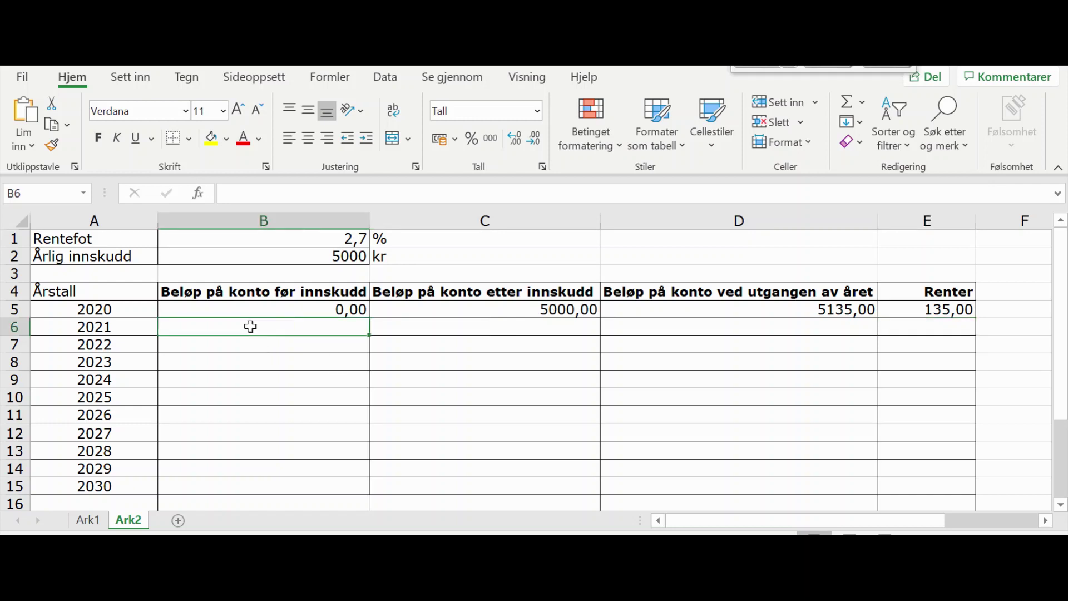
text(=)
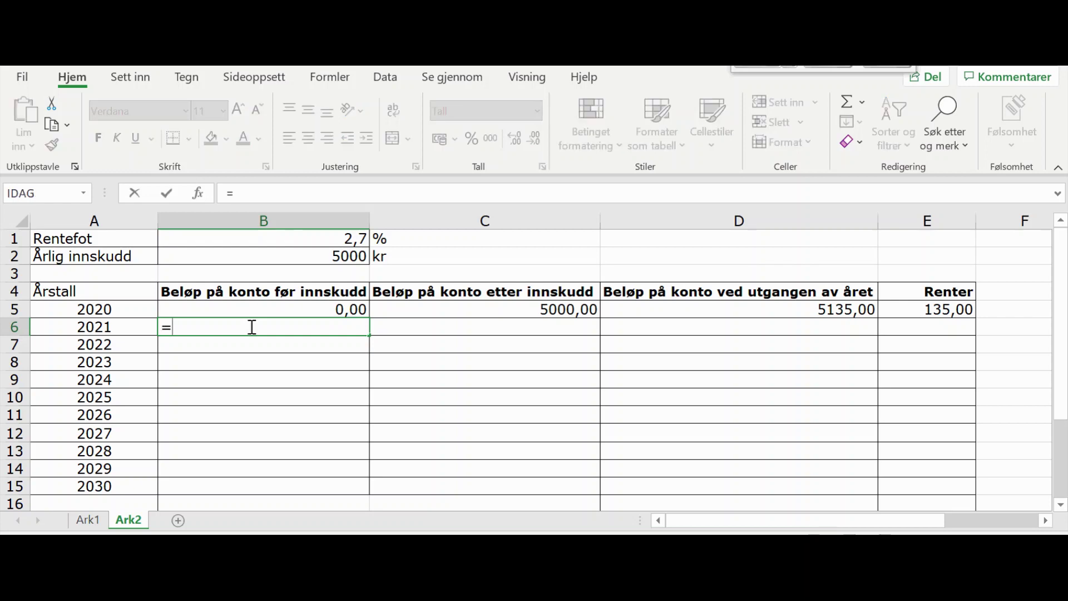
click(851, 312)
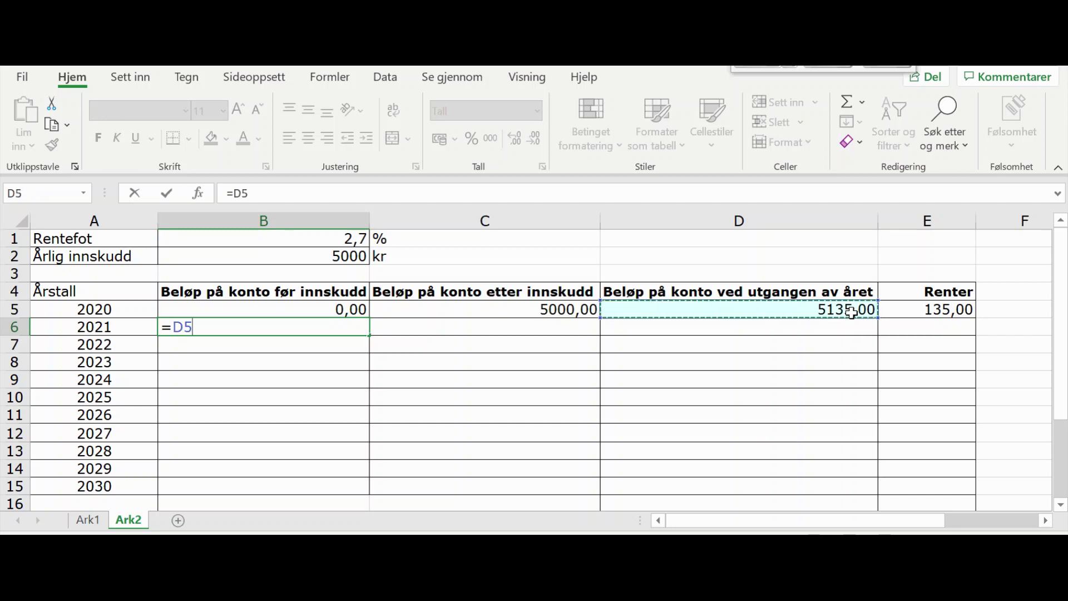
key(Return)
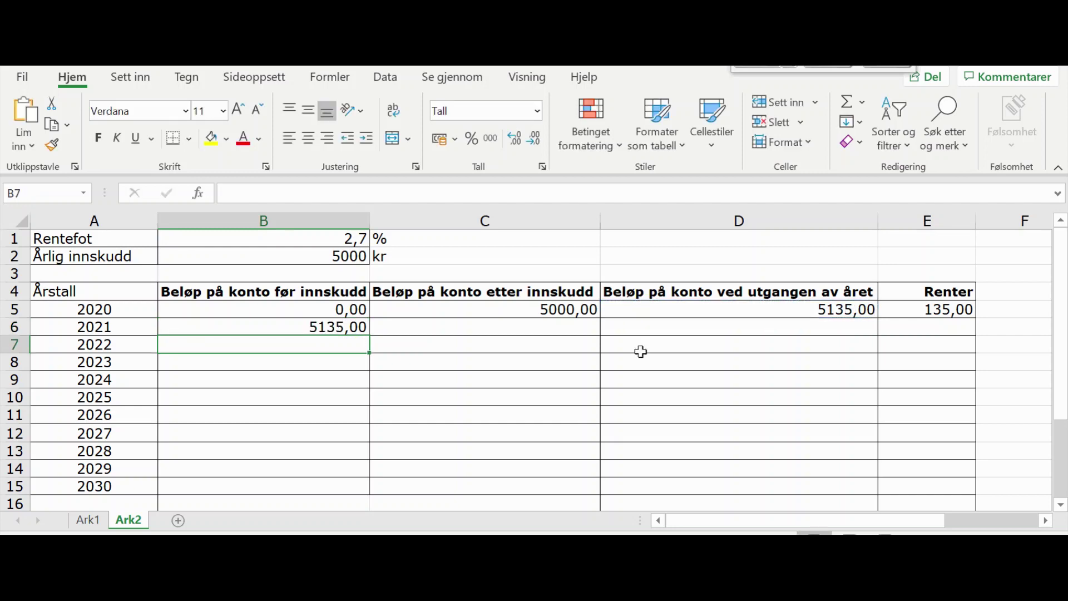
Write the formula =B6+B2 in C6 to add the annual deposit to the 2021 balance before deposit.
double_click(557, 327)
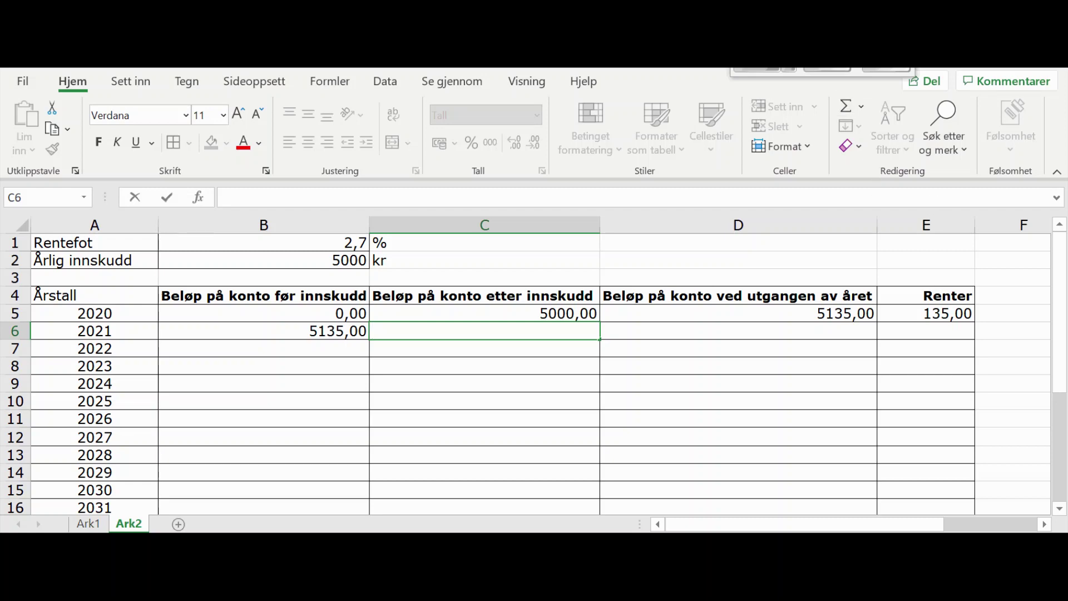
key(Escape)
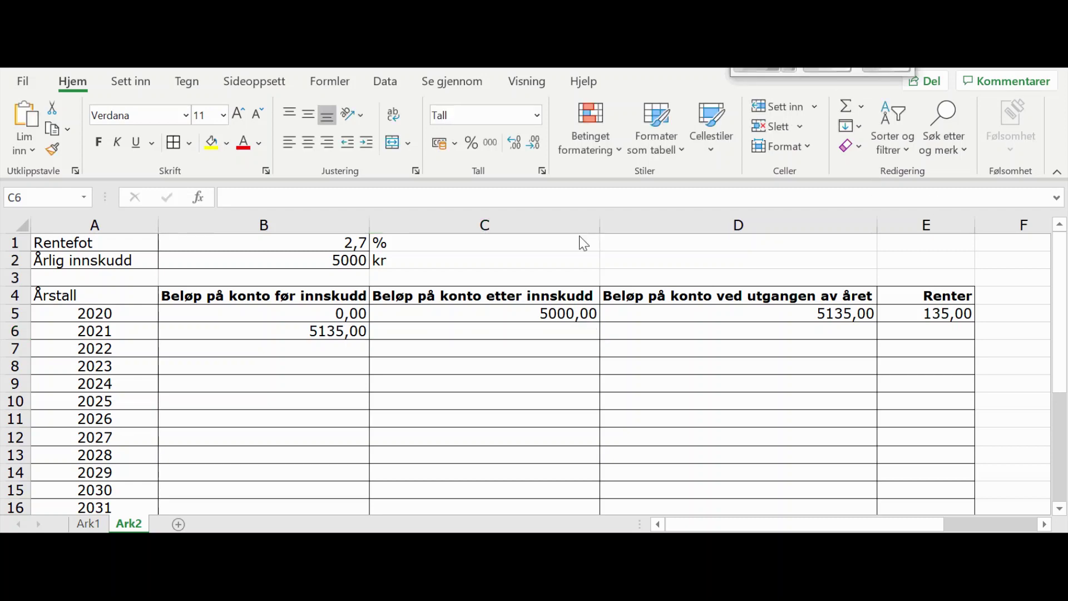
click(459, 328)
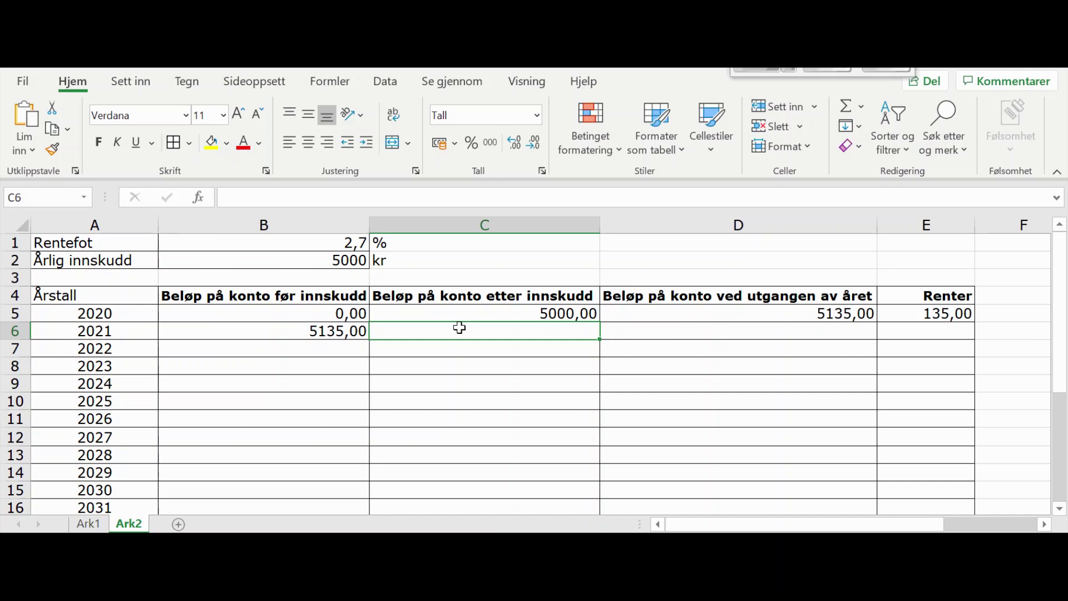
text(=)
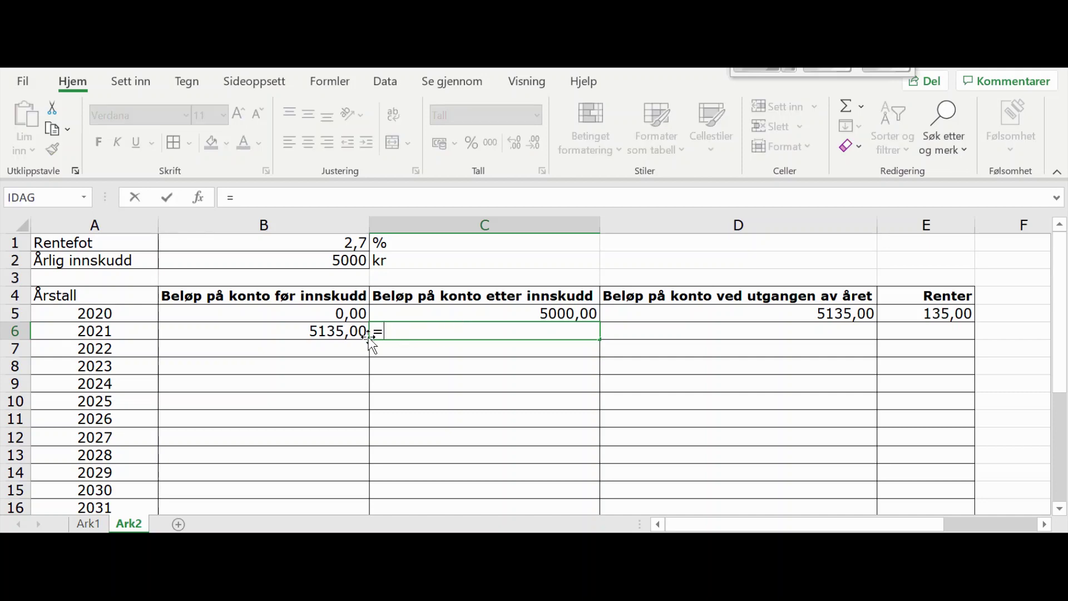
click(331, 332)
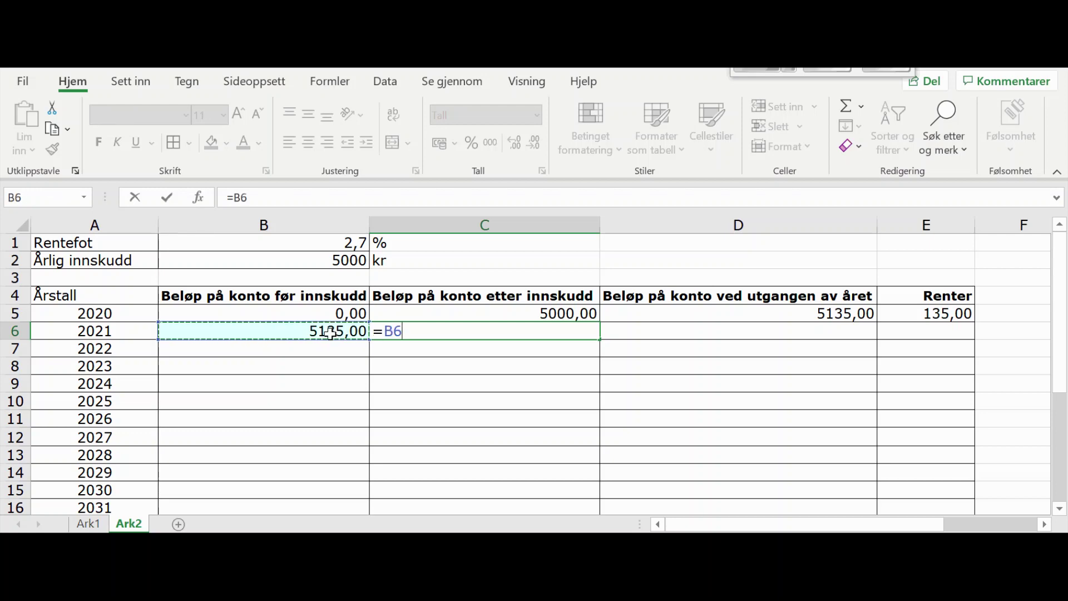
text(?)
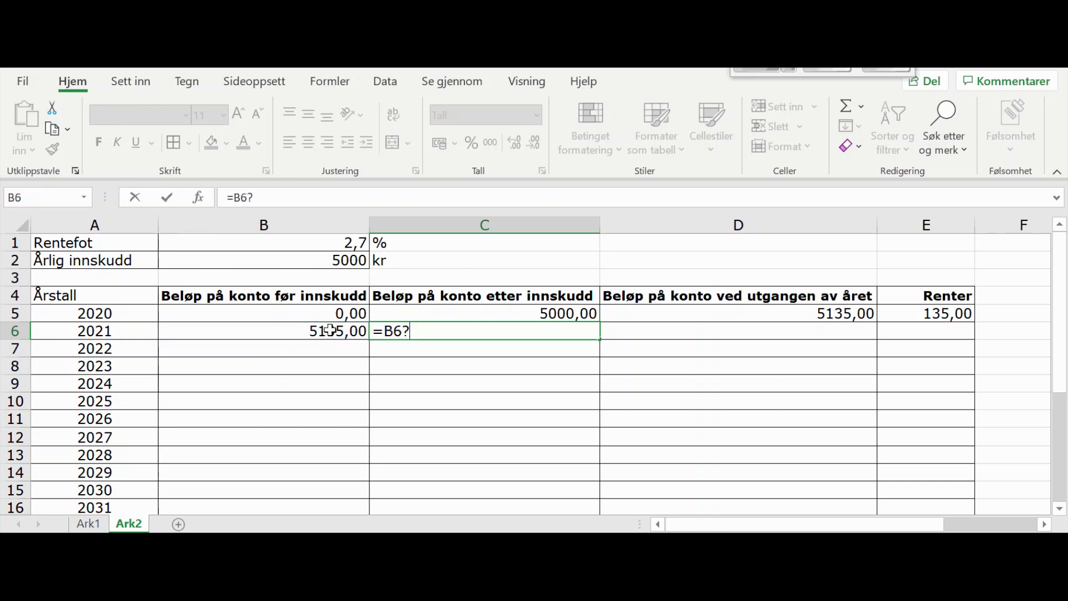
key(BackSpace)
text(+)
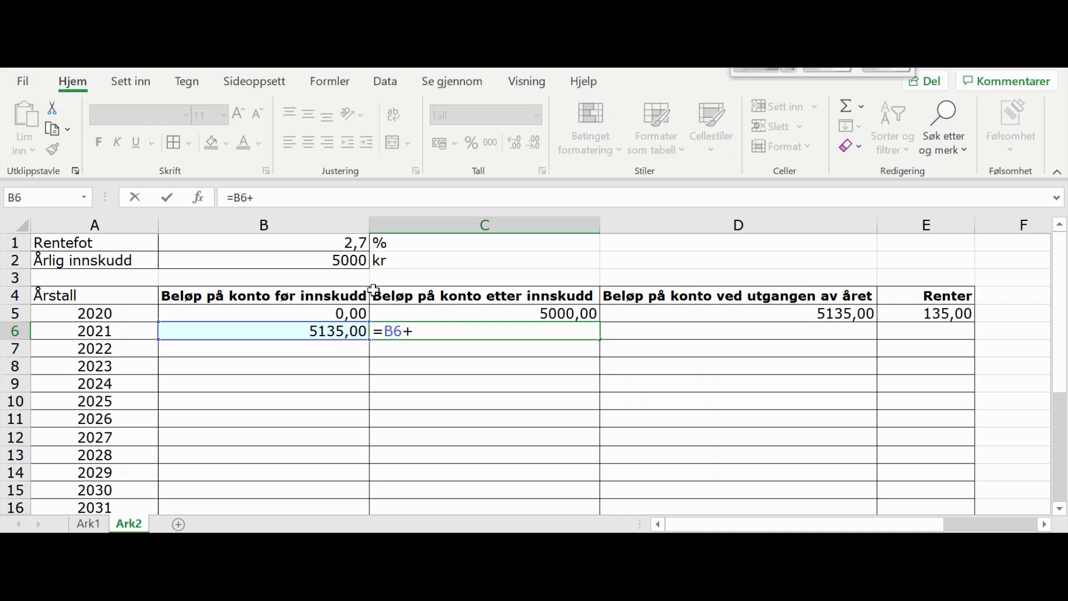
click(332, 262)
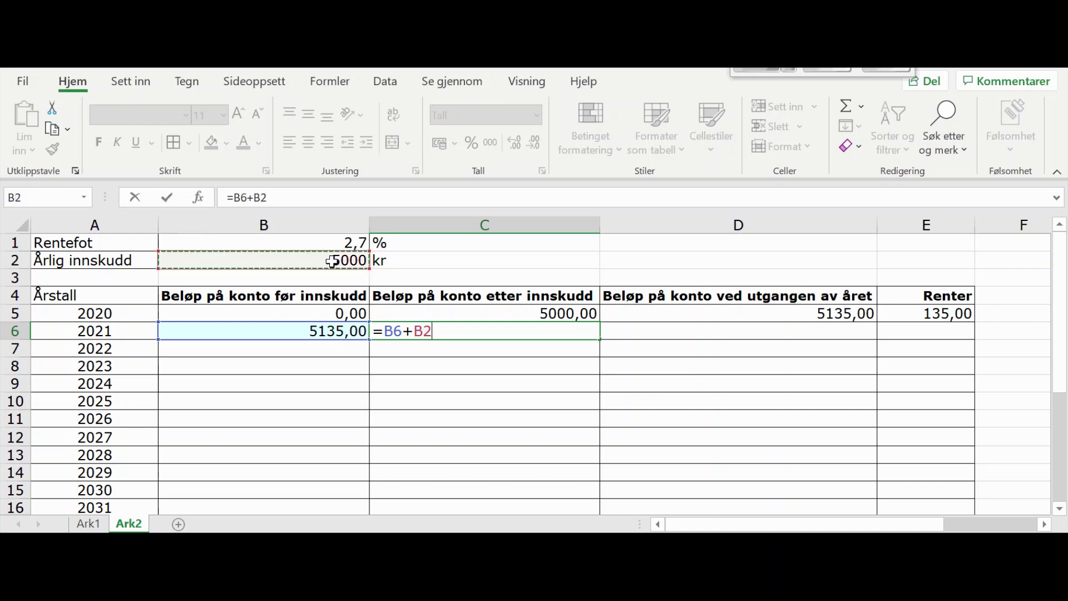
Make the deposit reference in C6's formula absolute as $B$2 and commit the formula.
click(415, 331)
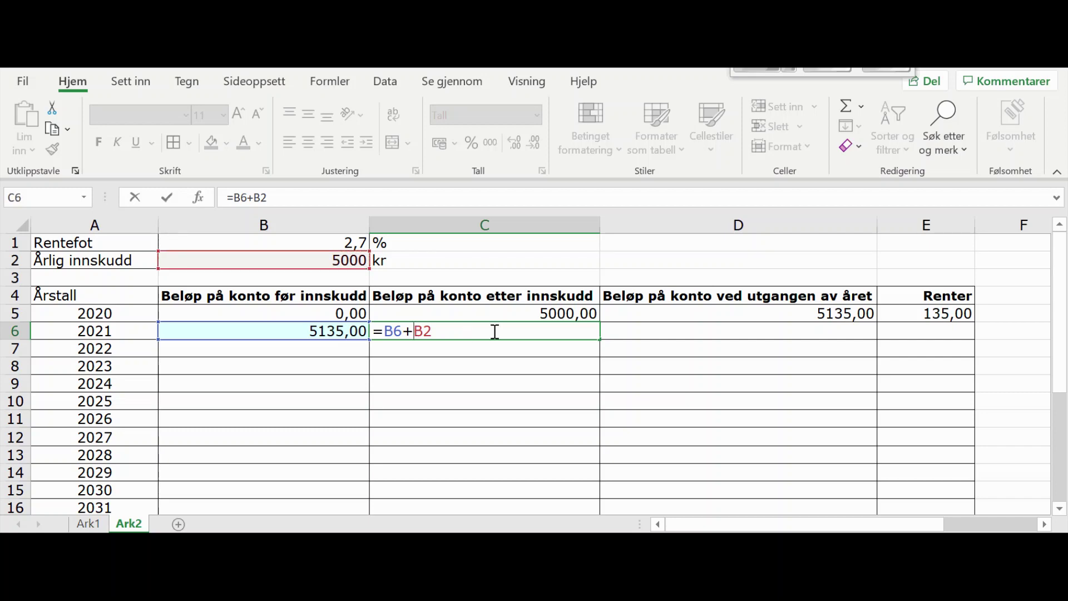
text($B$)
key(Return)
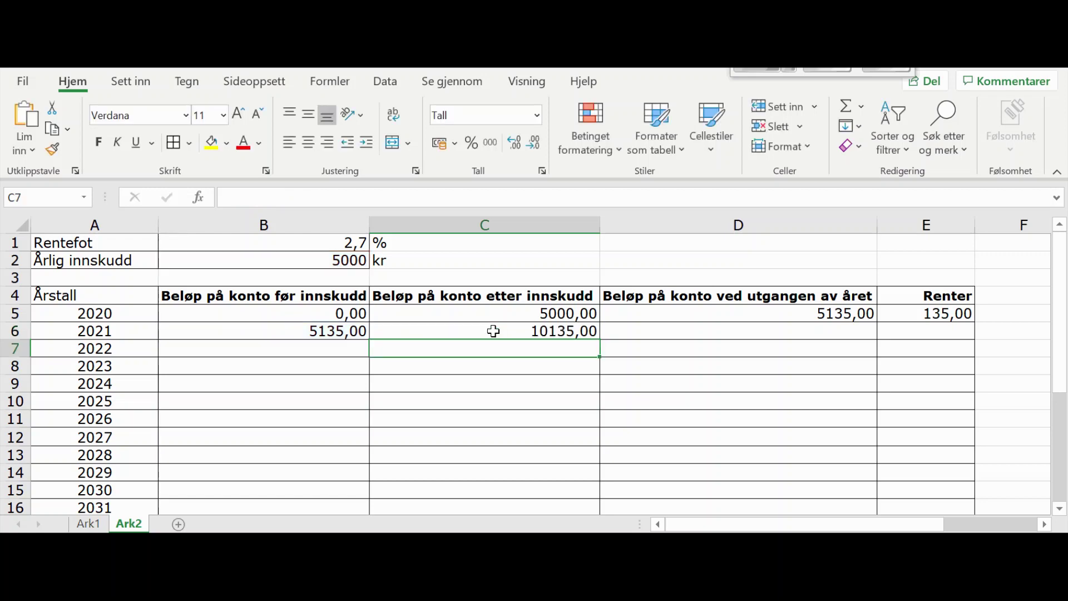
click(566, 333)
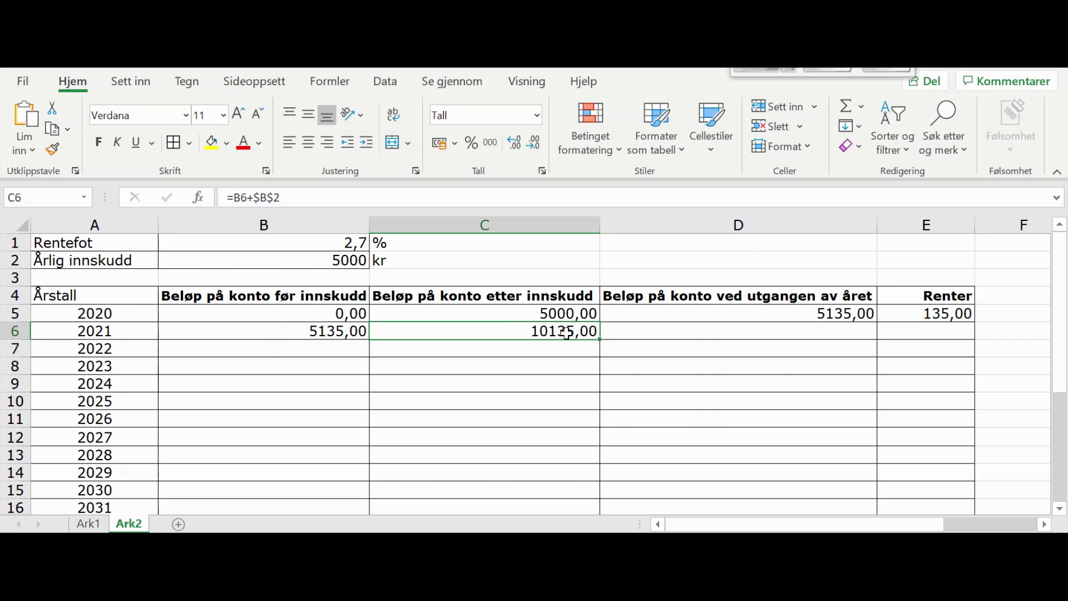
Copy the 2020 year-end balance and interest formulas from D5 and E5 into the 2021 row.
click(654, 335)
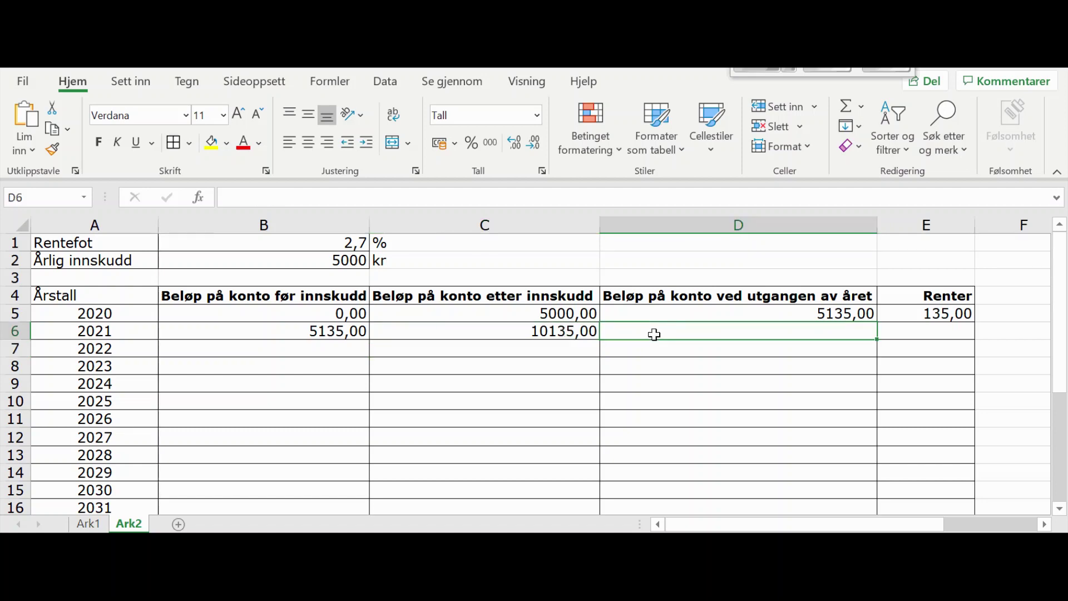
click(775, 312)
drag(875, 323, 875, 333)
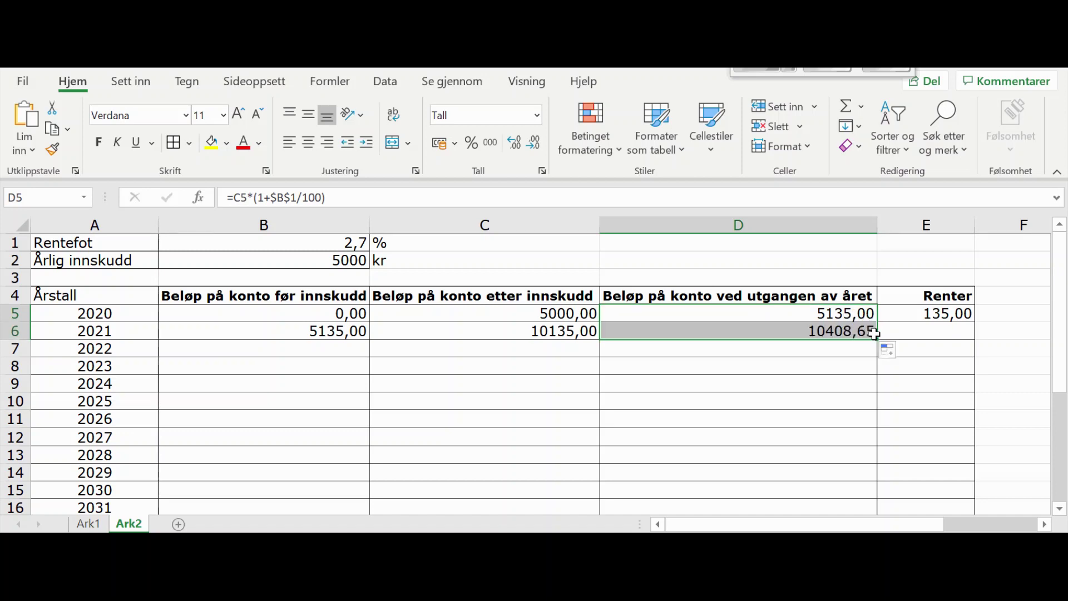
click(959, 313)
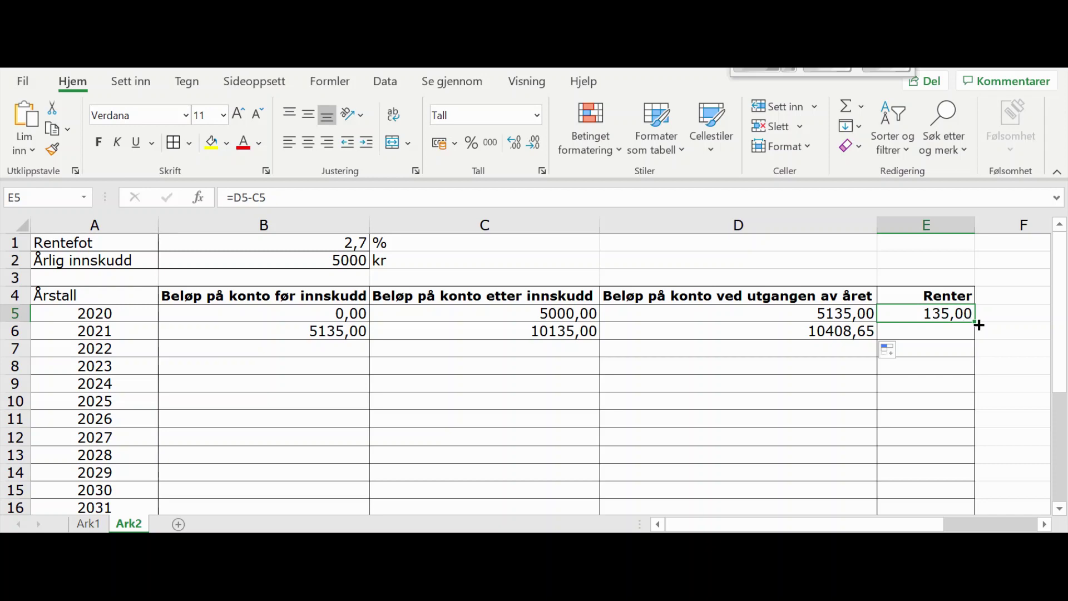
drag(973, 322, 973, 339)
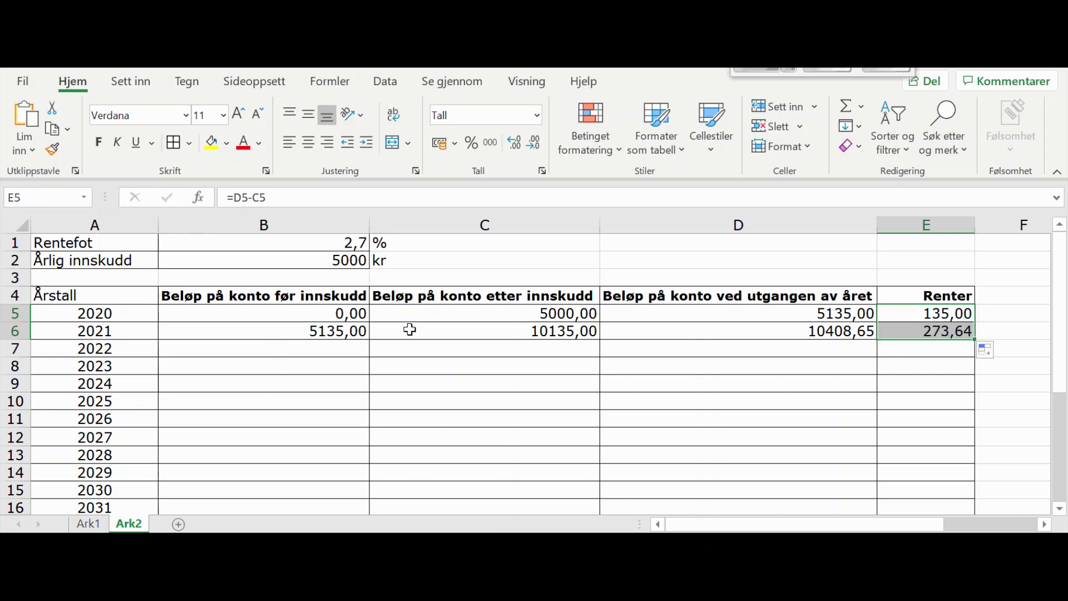
Fill the balance-before-deposit formula from B6 down through the 2040 row in B25.
click(350, 333)
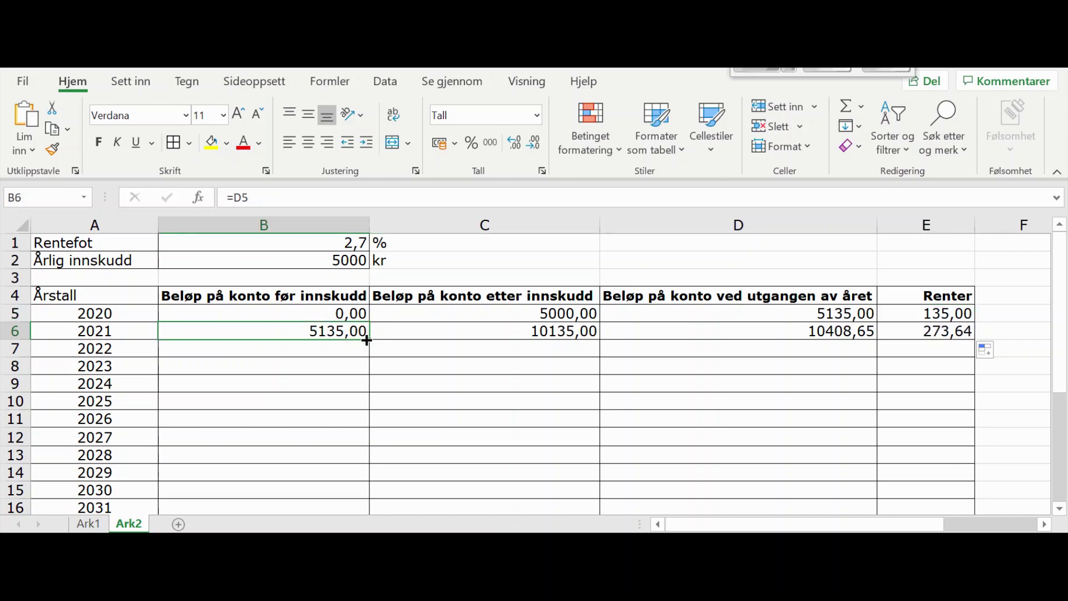
drag(367, 340, 331, 436)
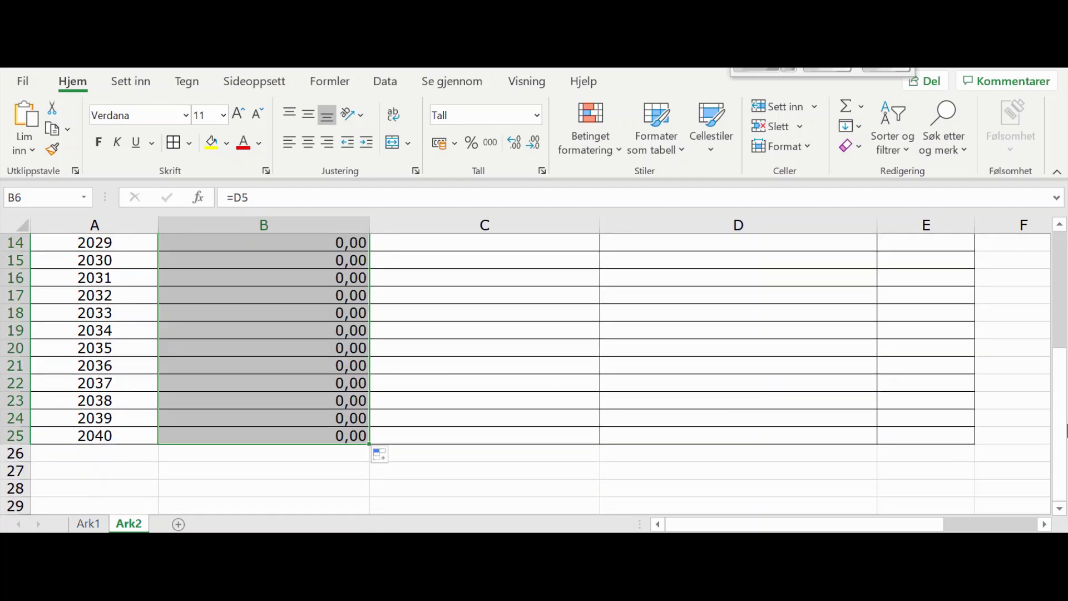
drag(1065, 428, 1064, 426)
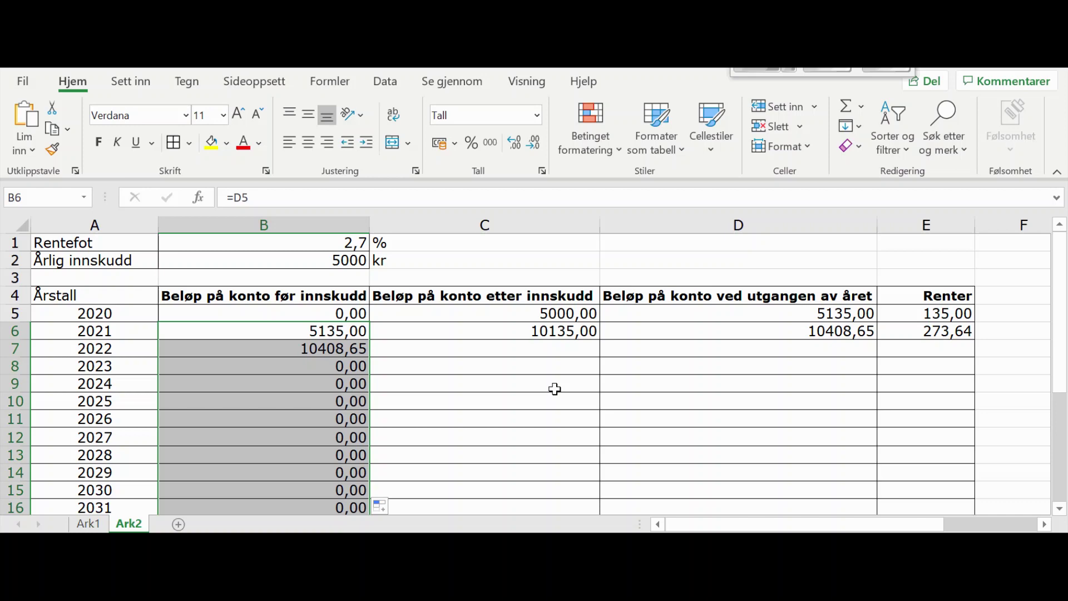
Fill the balance-after-deposit formula from C6 down through the 2040 row in C25.
click(568, 334)
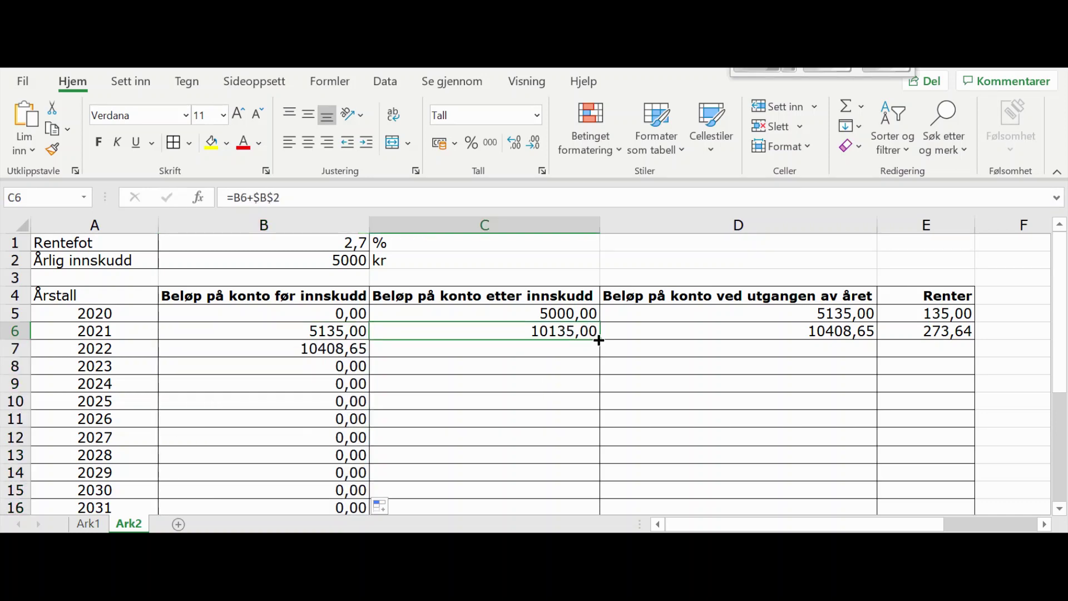
drag(598, 339, 543, 475)
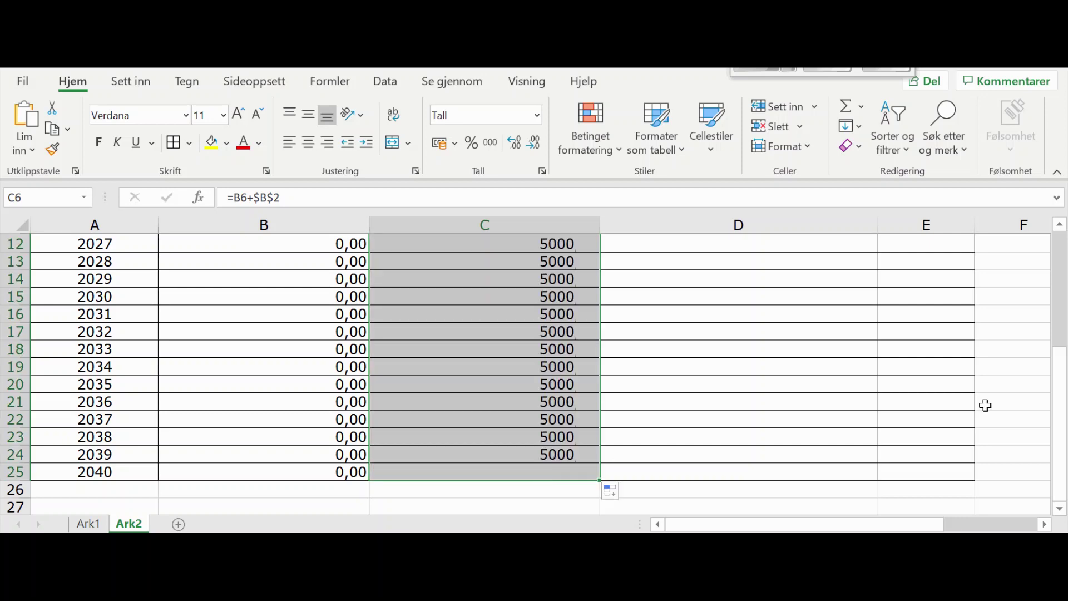
drag(1058, 336, 1056, 307)
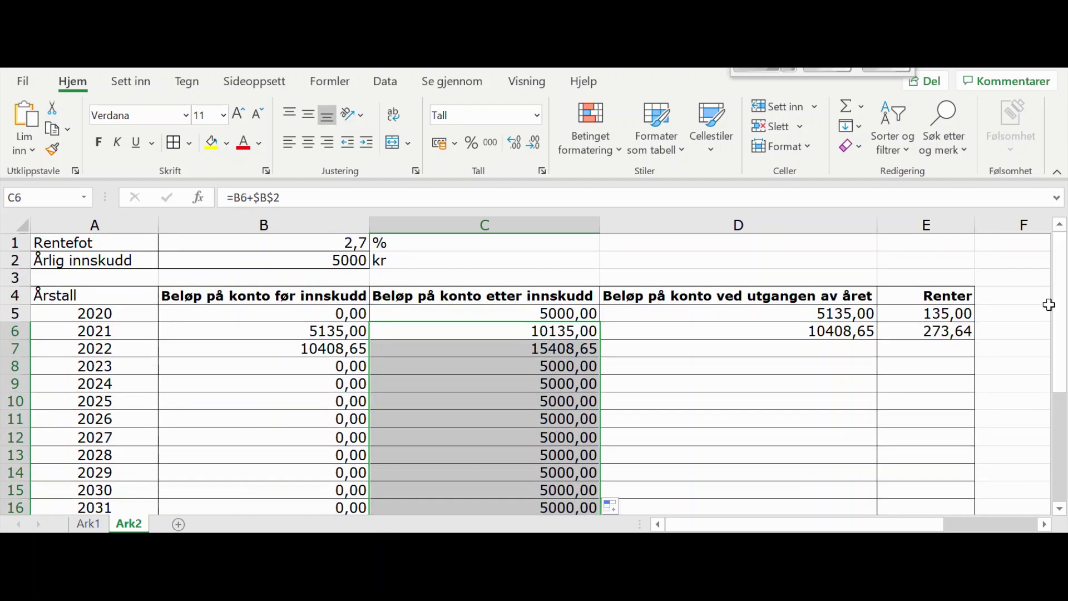
Fill the year-end balance formula from D6 down through the 2040 row in D25.
click(833, 333)
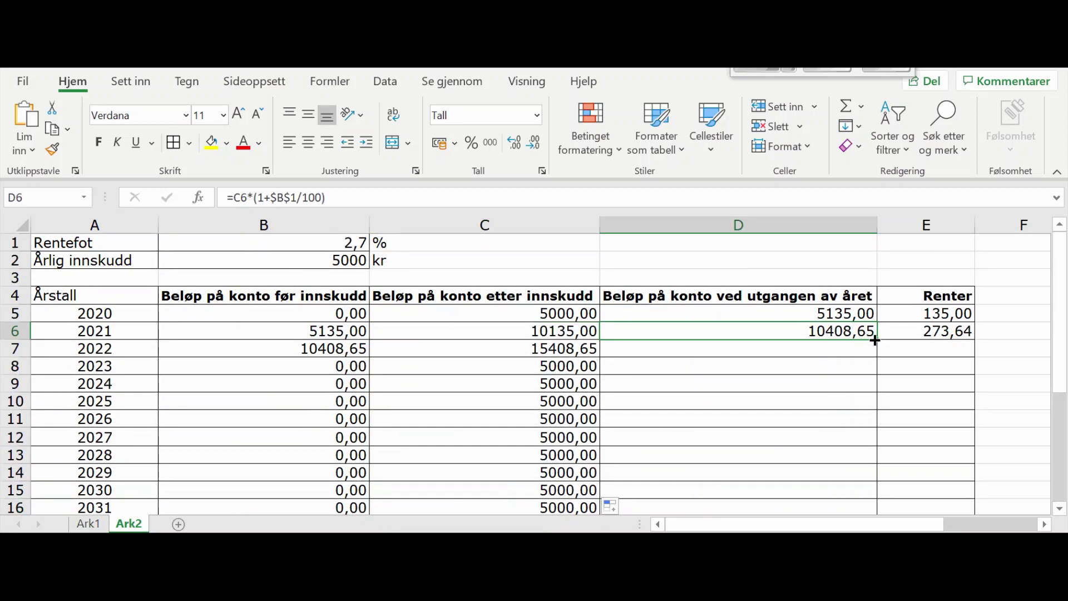
drag(879, 340, 853, 501)
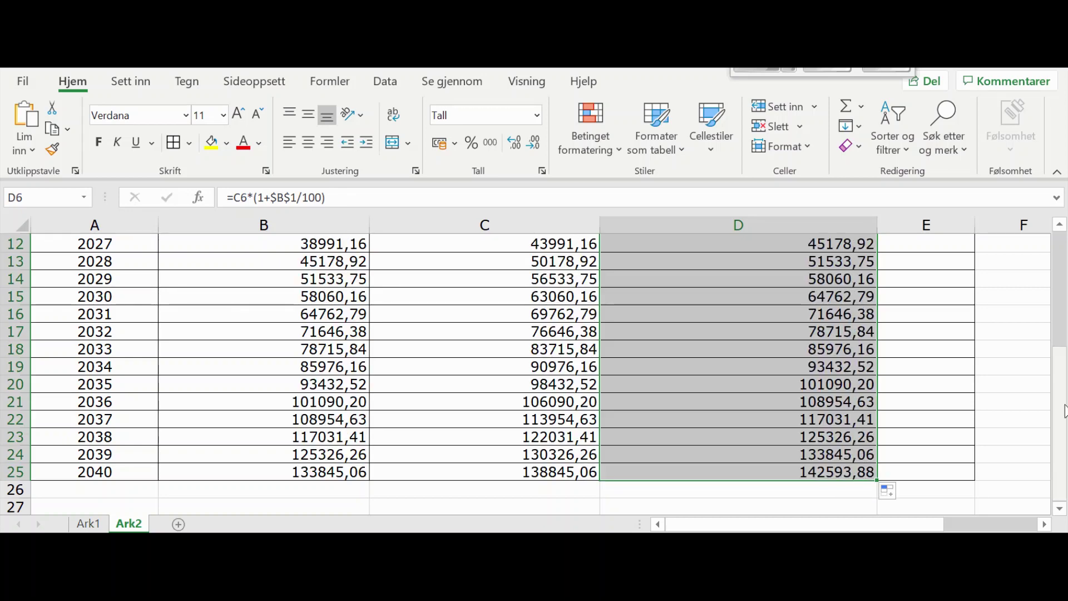
drag(1063, 411, 1060, 292)
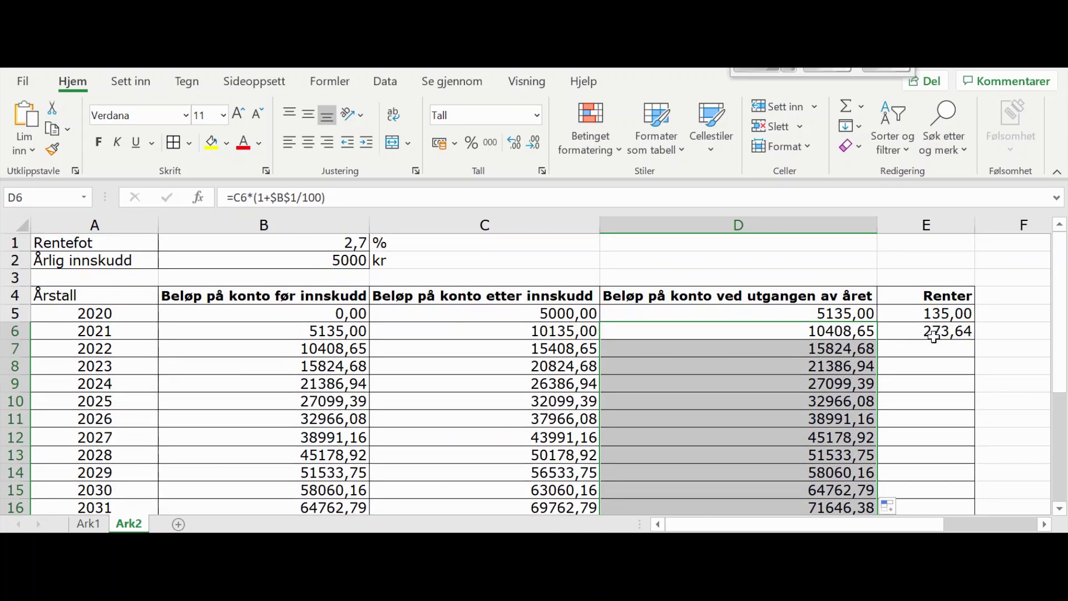
Fill the interest formula from E6 down through the 2040 row in E25.
click(943, 333)
mouse_move(976, 338)
mouse_down()
mouse_move(963, 378)
mouse_move(957, 515)
mouse_move(942, 480)
mouse_up()
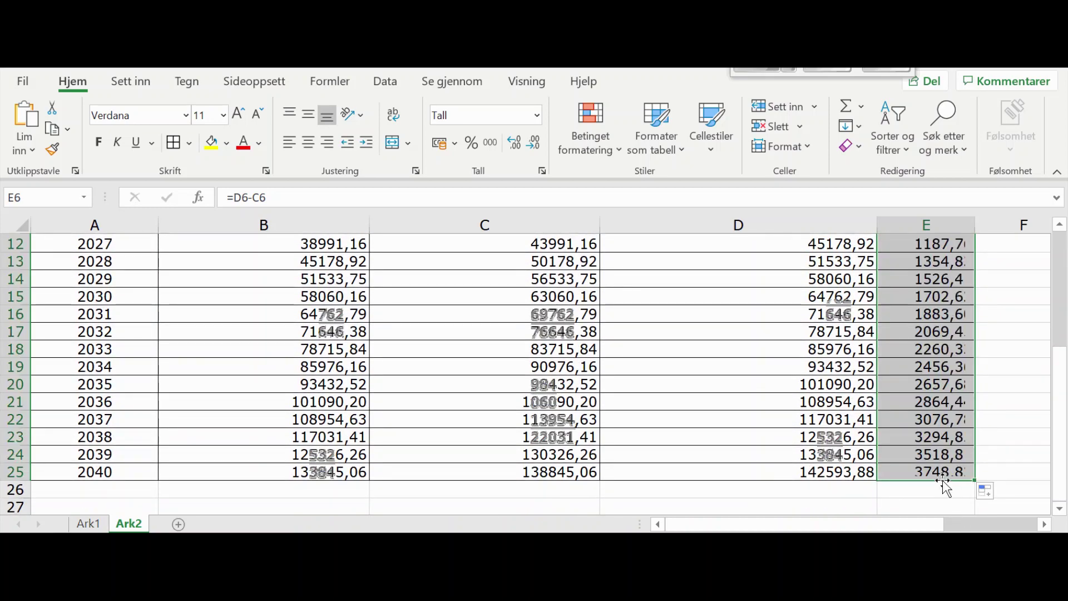
drag(1058, 405, 1035, 289)
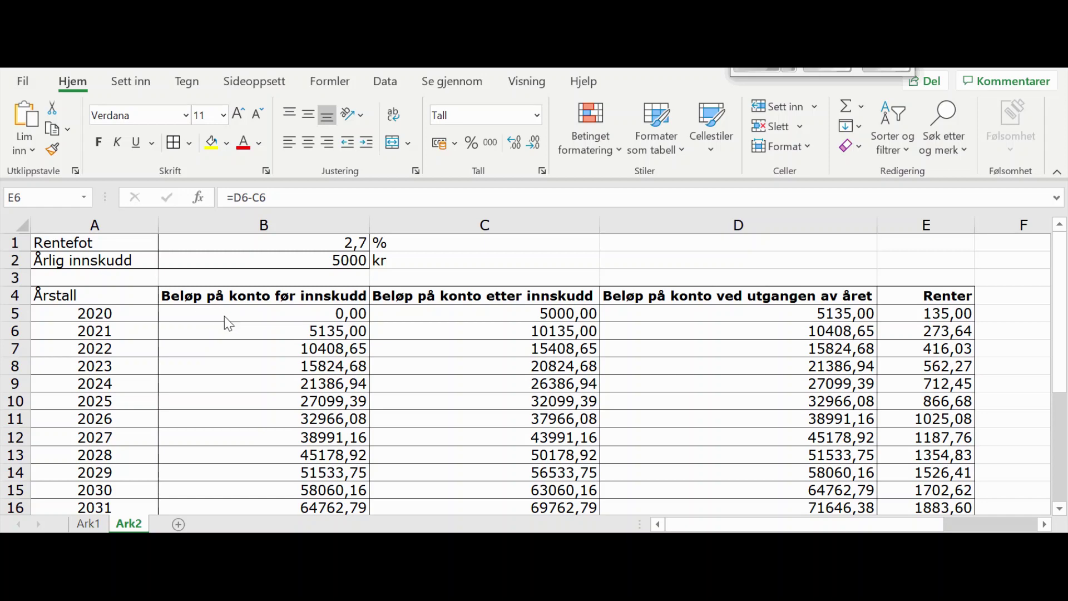
Display the amounts in B5:E25 as whole numbers without decimals.
click(419, 356)
drag(233, 315, 910, 470)
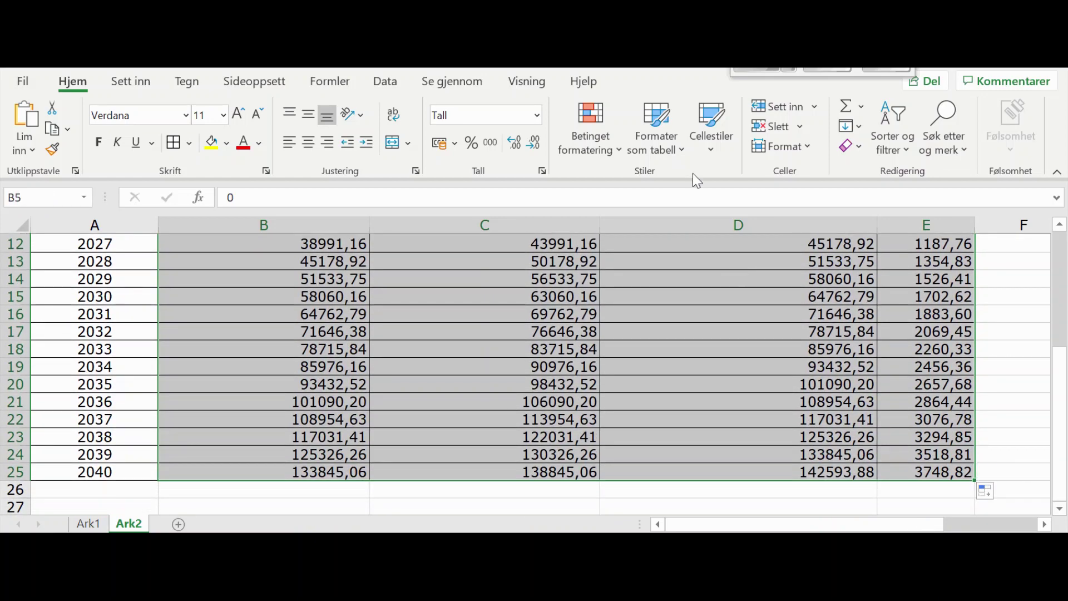
click(536, 145)
click(536, 148)
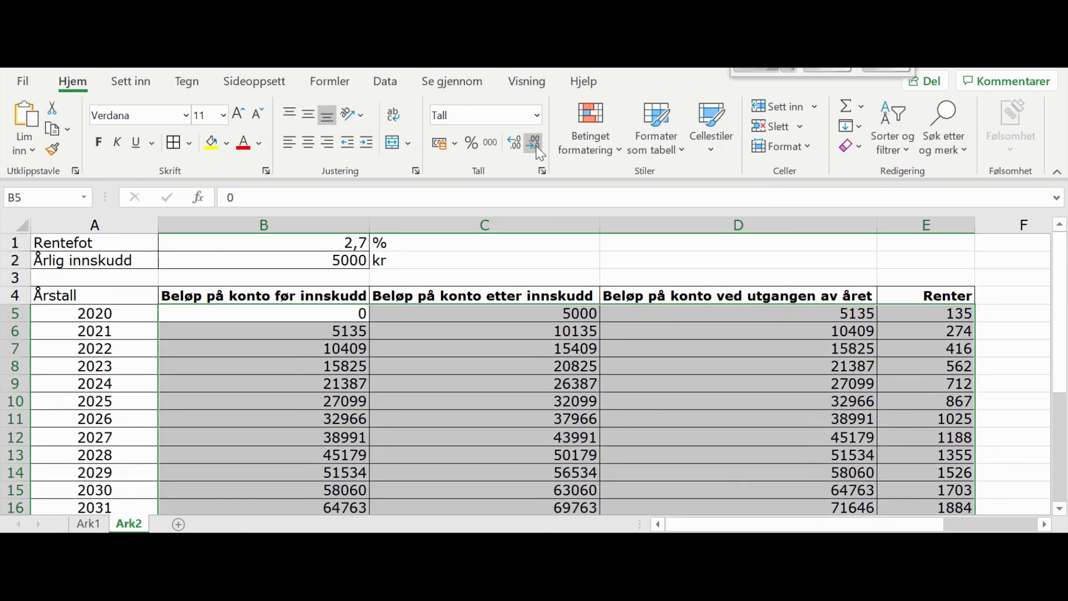
Restore the amounts in B5:E25 to two decimal places and clear the range selection.
click(516, 149)
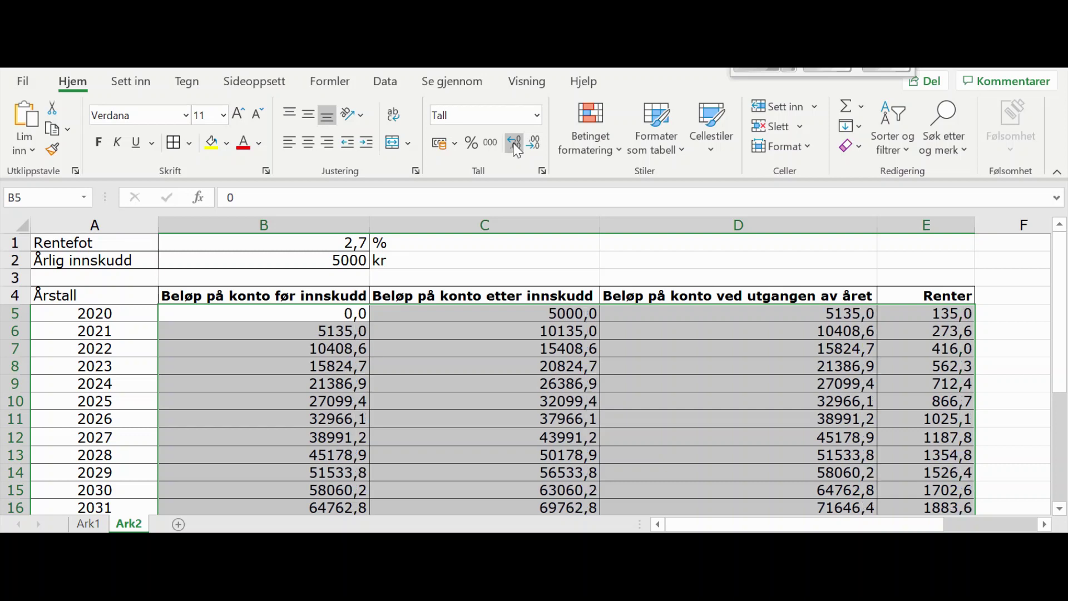
click(516, 149)
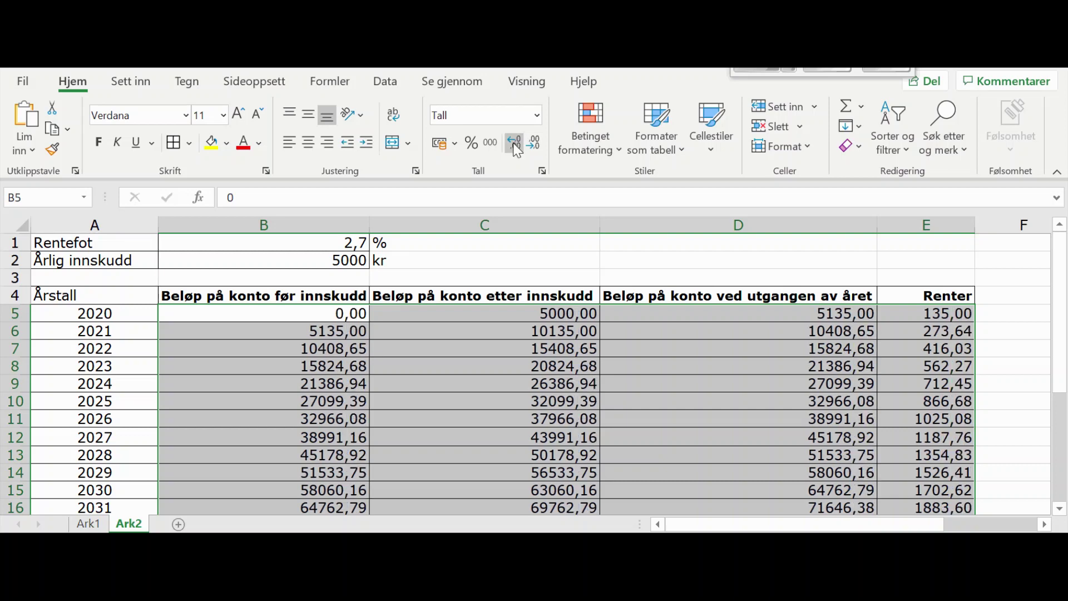
click(1036, 326)
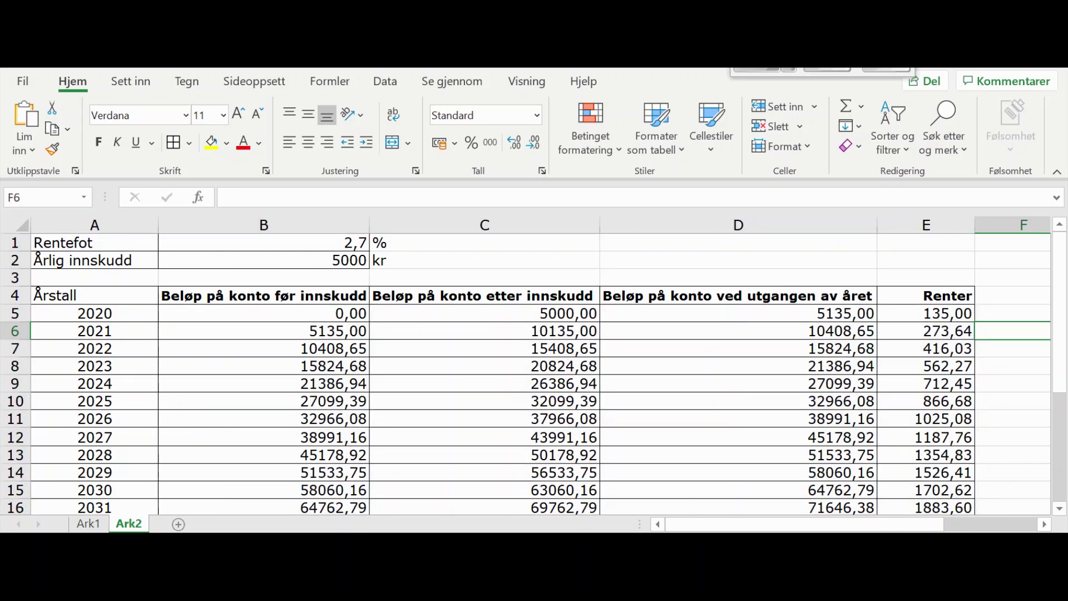
Set the annual deposit in B2 to 6000 kr to test that the table recalculates.
key(Left)
key(Left)
key(Left)
key(Up)
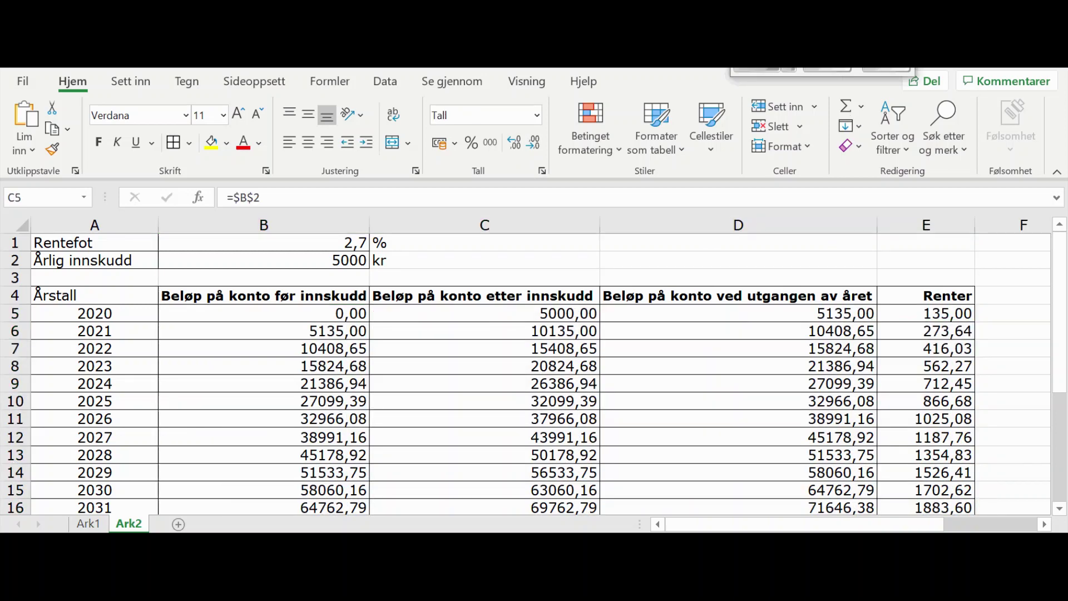
click(532, 308)
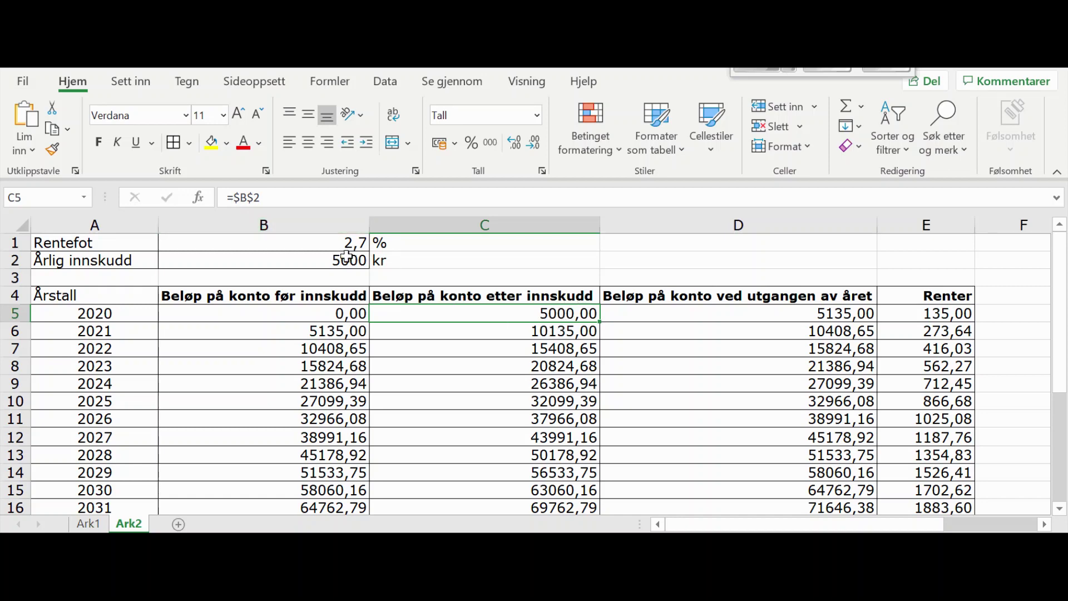
drag(348, 257, 347, 243)
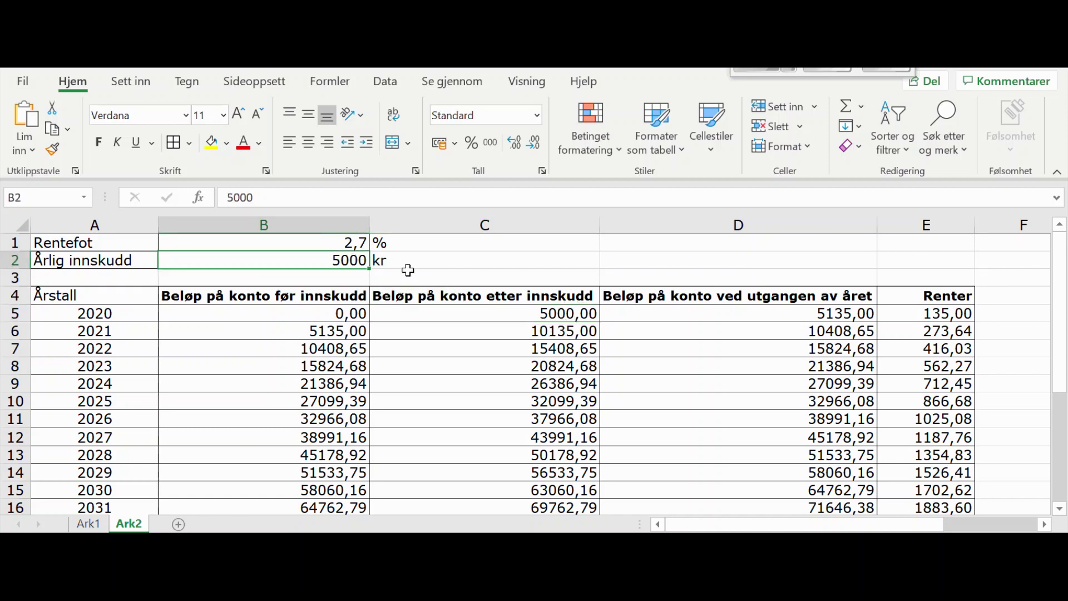
text(6000)
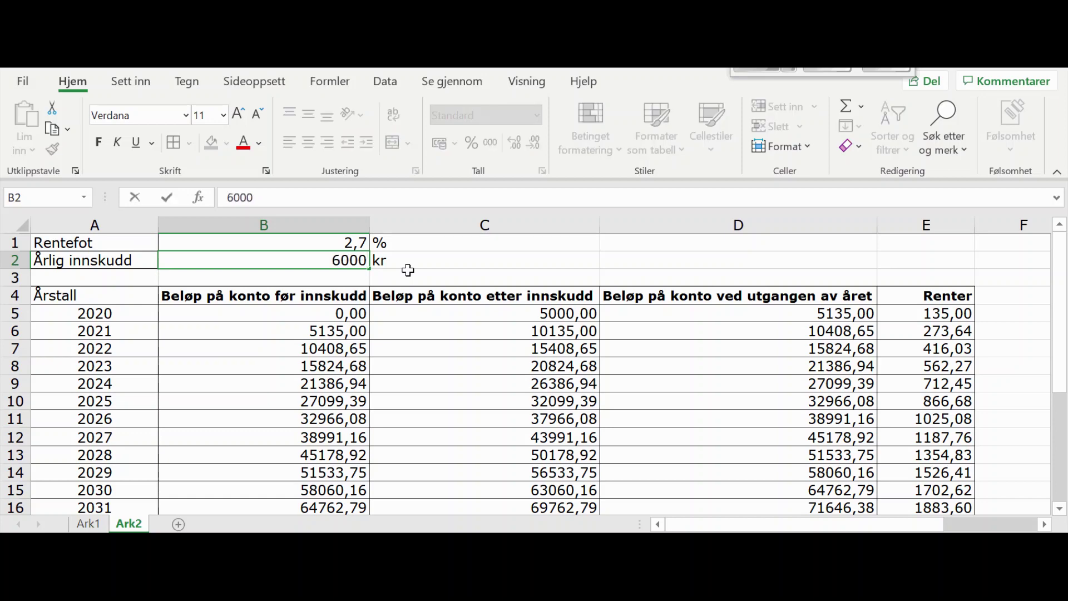
key(Return)
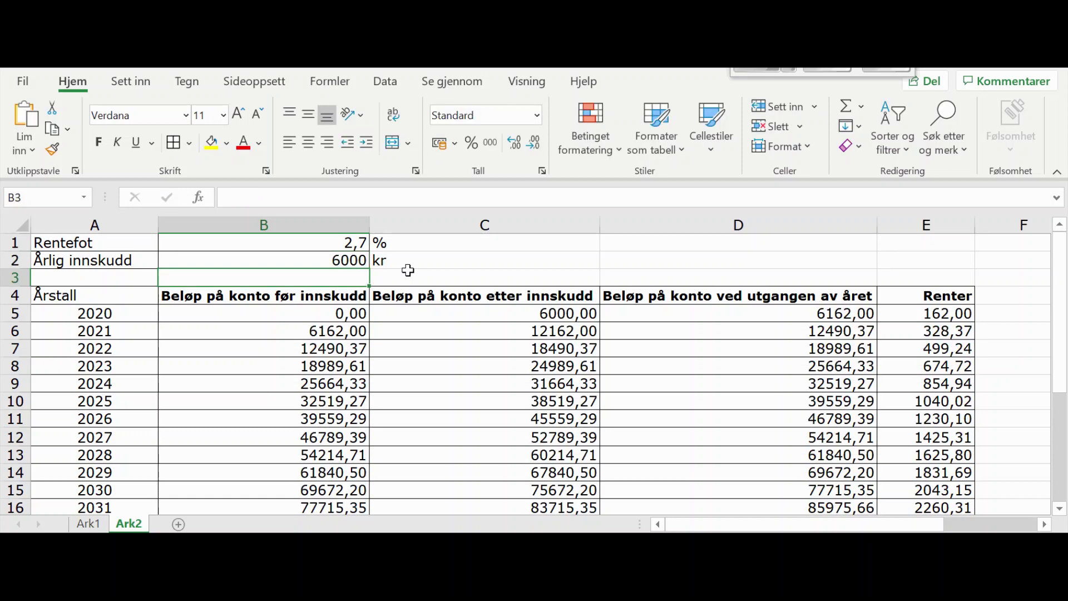
Set the annual deposit in B2 back to 5000 kr.
click(353, 261)
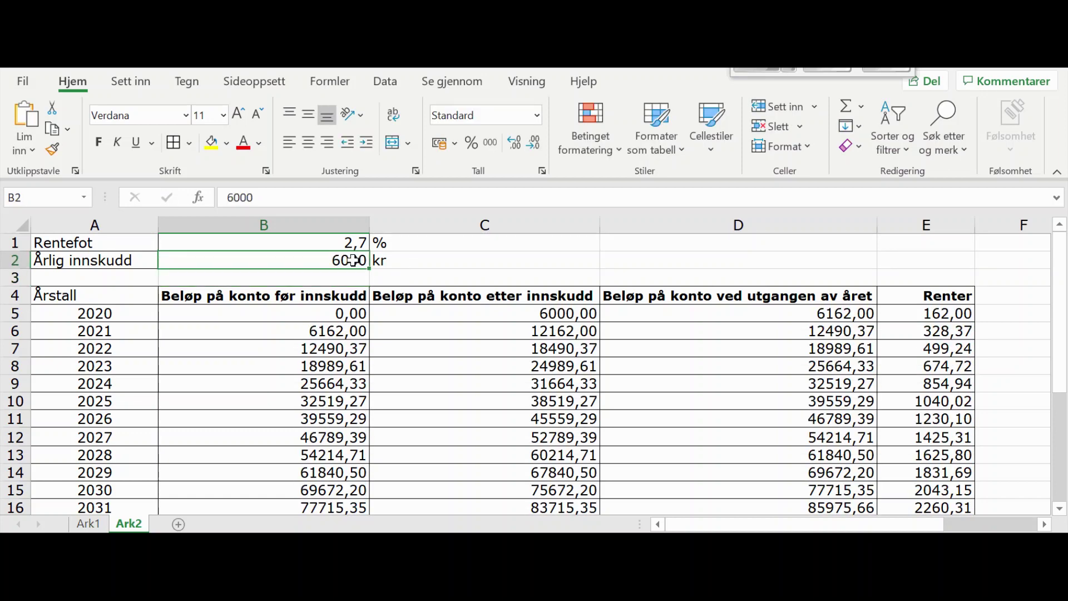
text(500)
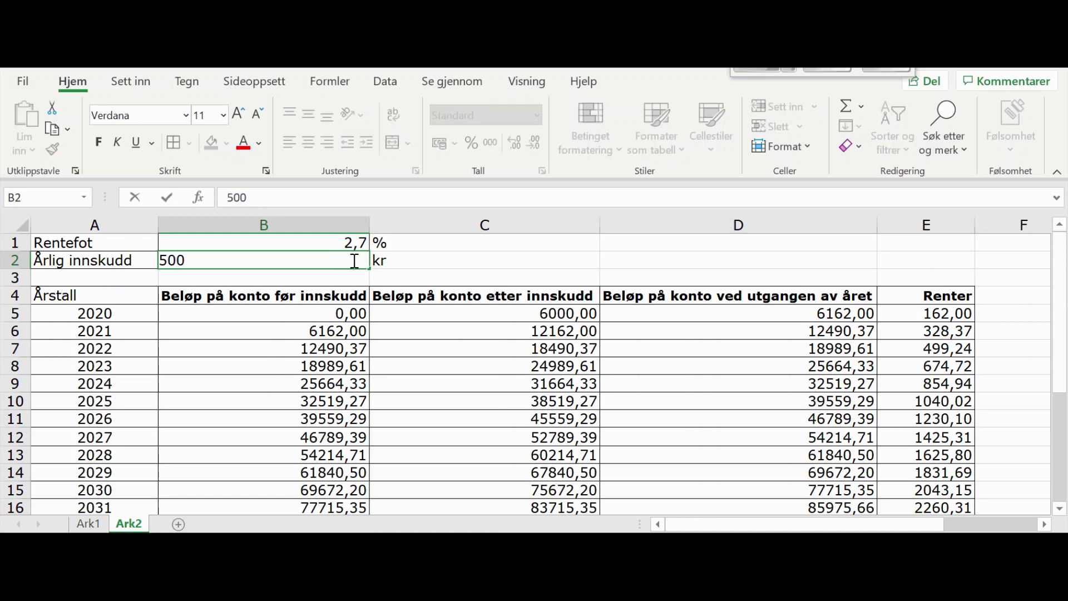
text(0)
key(Return)
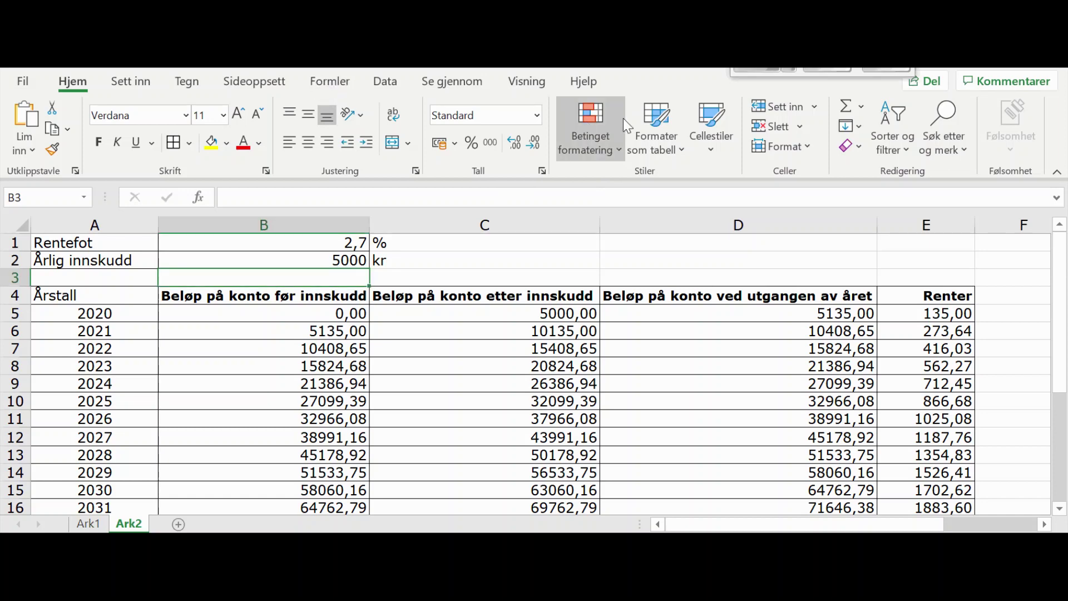
Display the formulas in the sheet's cells for inspection and switch back to the calculated values.
click(328, 82)
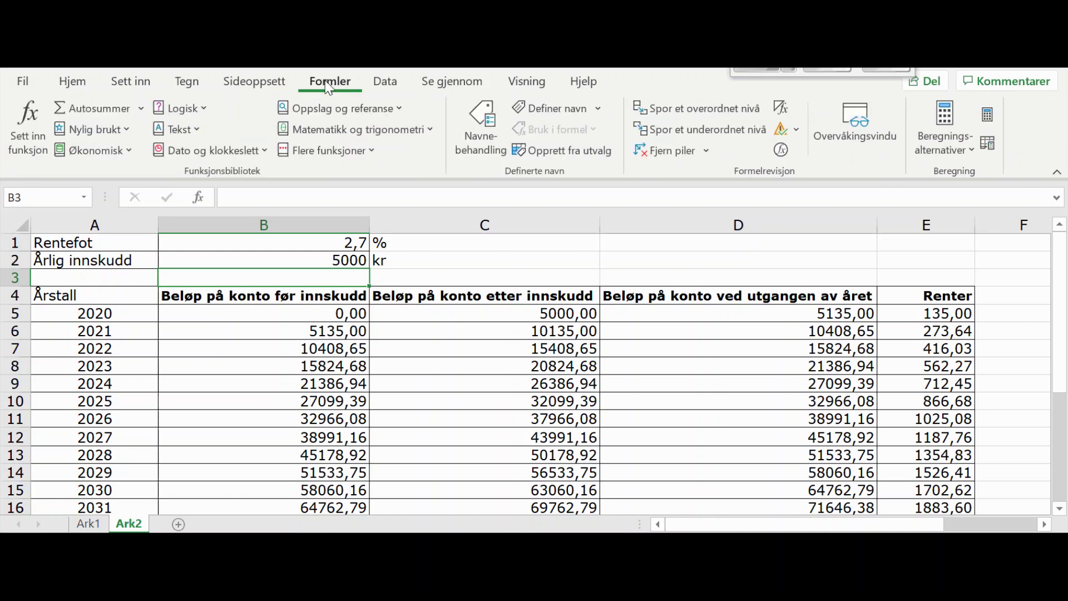
click(782, 109)
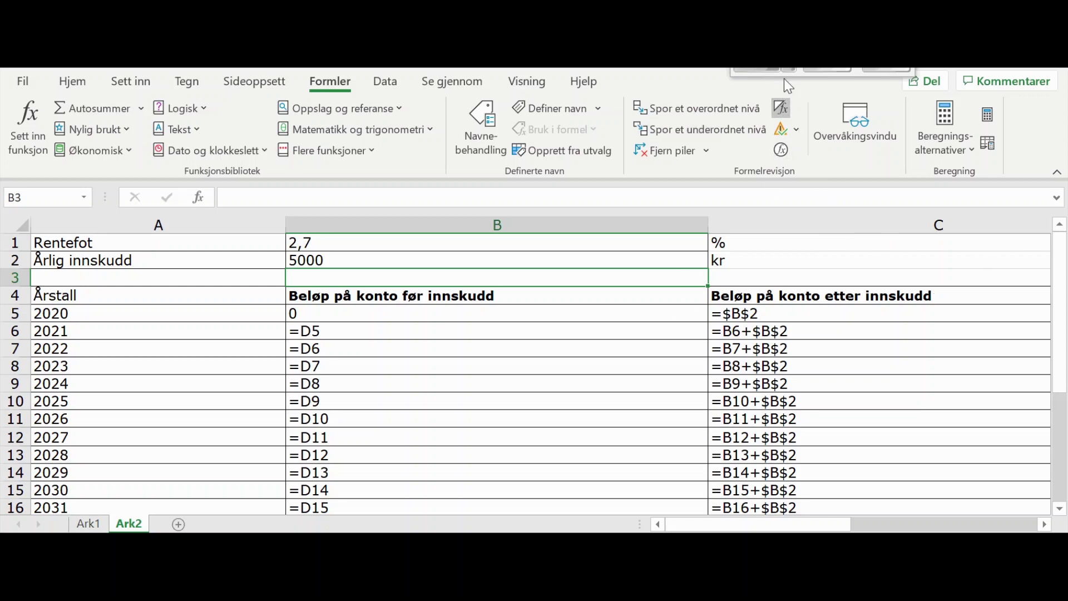
click(781, 107)
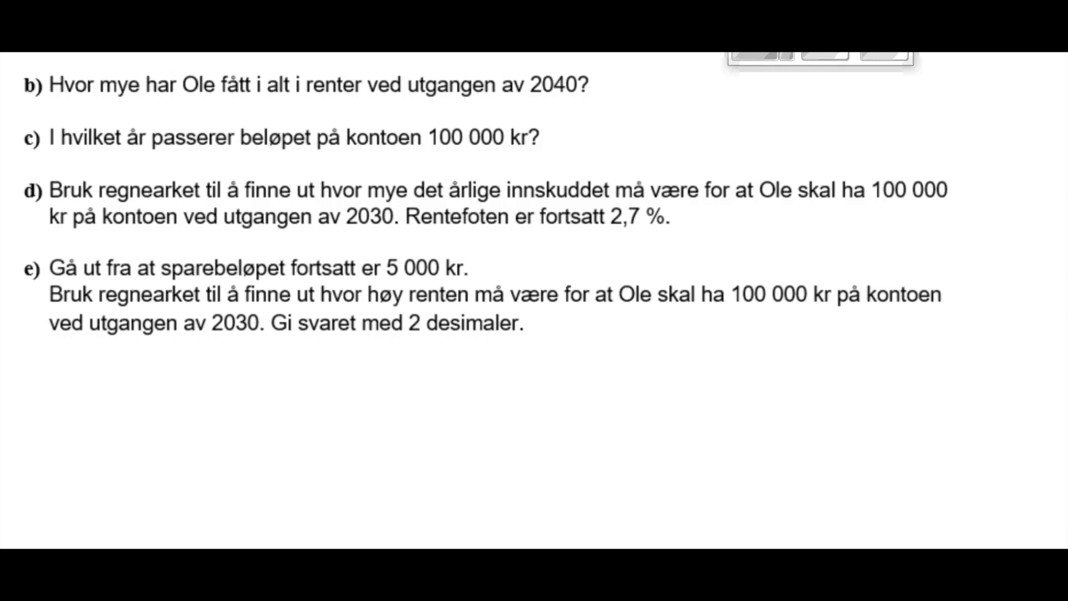
Switch from the task text to Excel and colour the 2040 interest amount in E25 red.
key(alt+Tab)
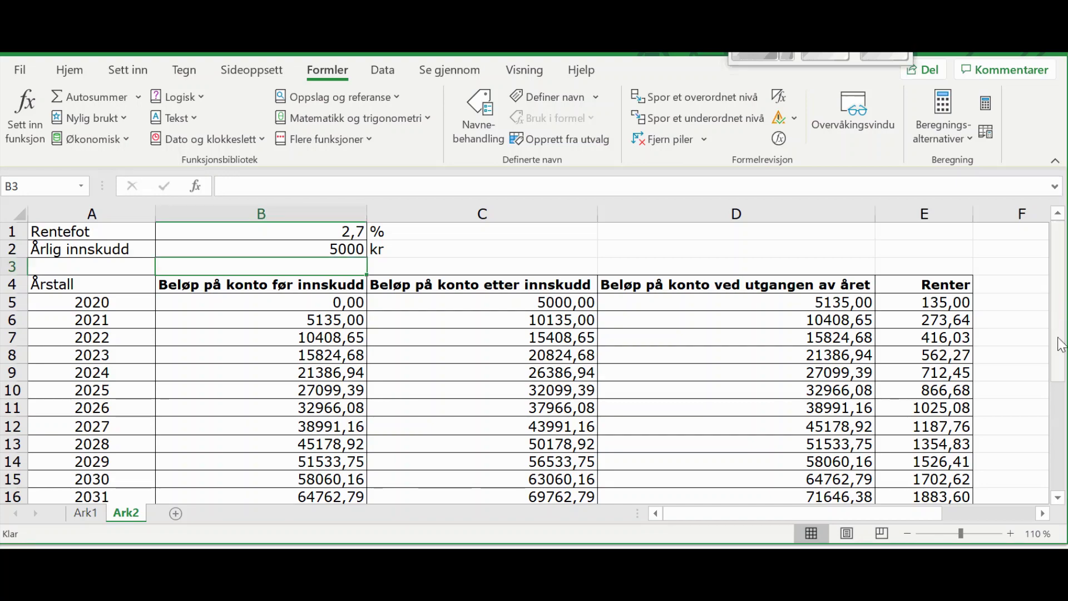
drag(1055, 309, 1064, 409)
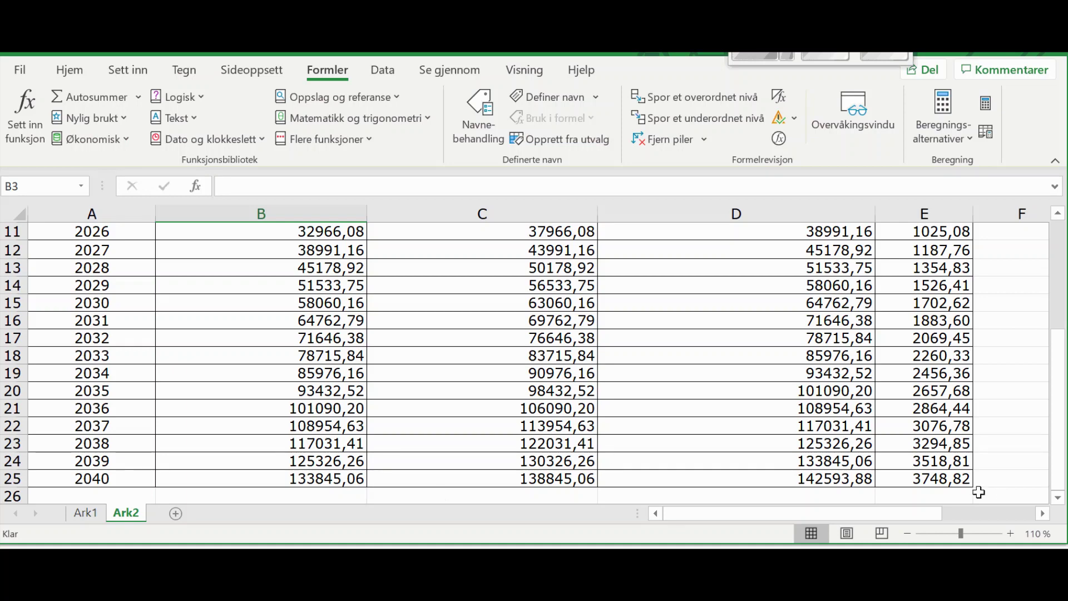
click(948, 480)
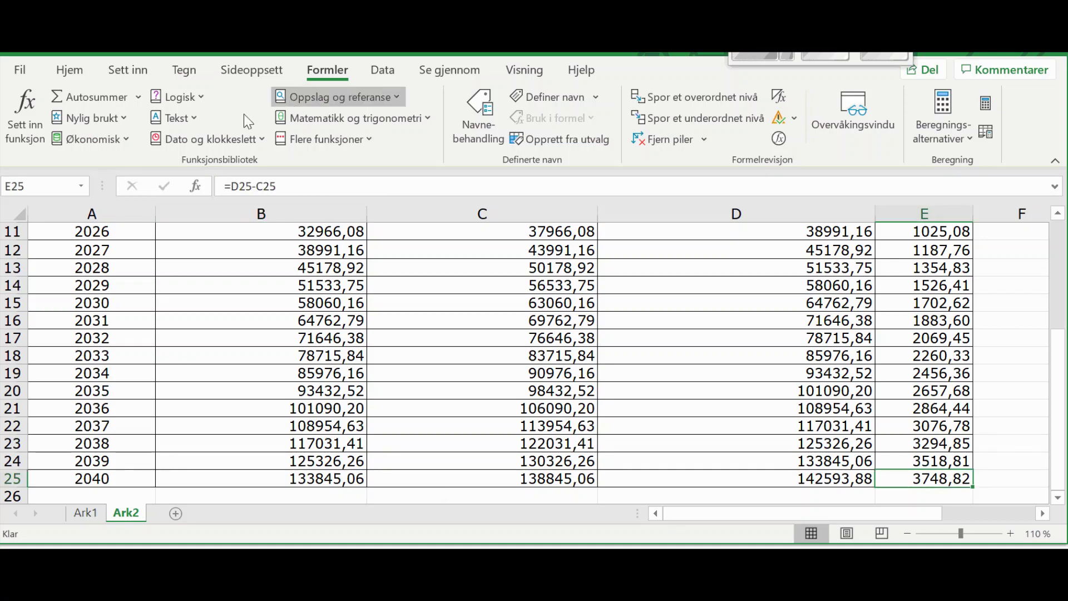
click(70, 70)
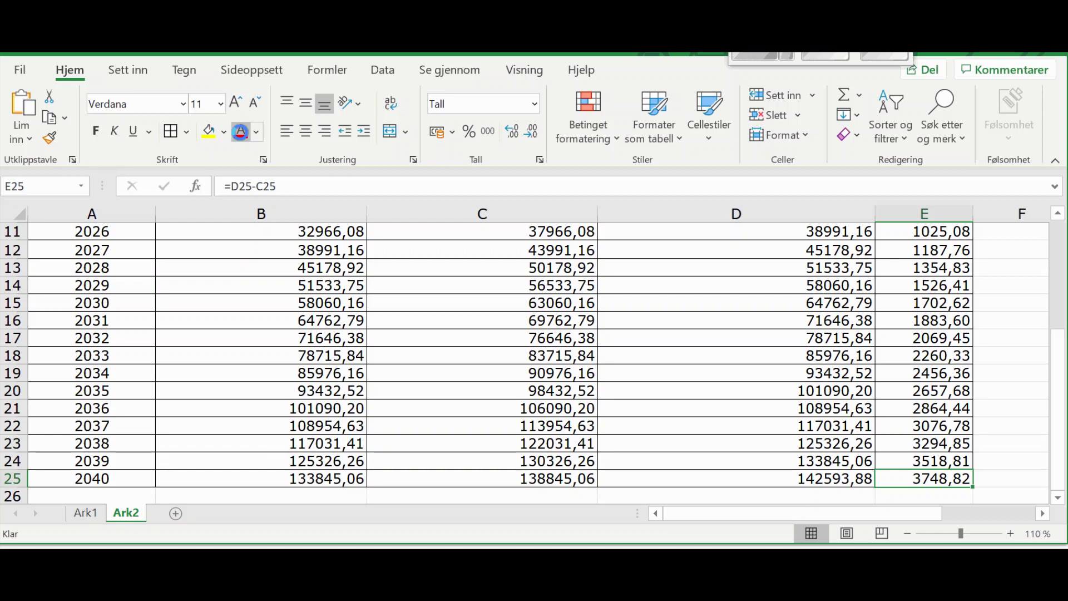
click(242, 135)
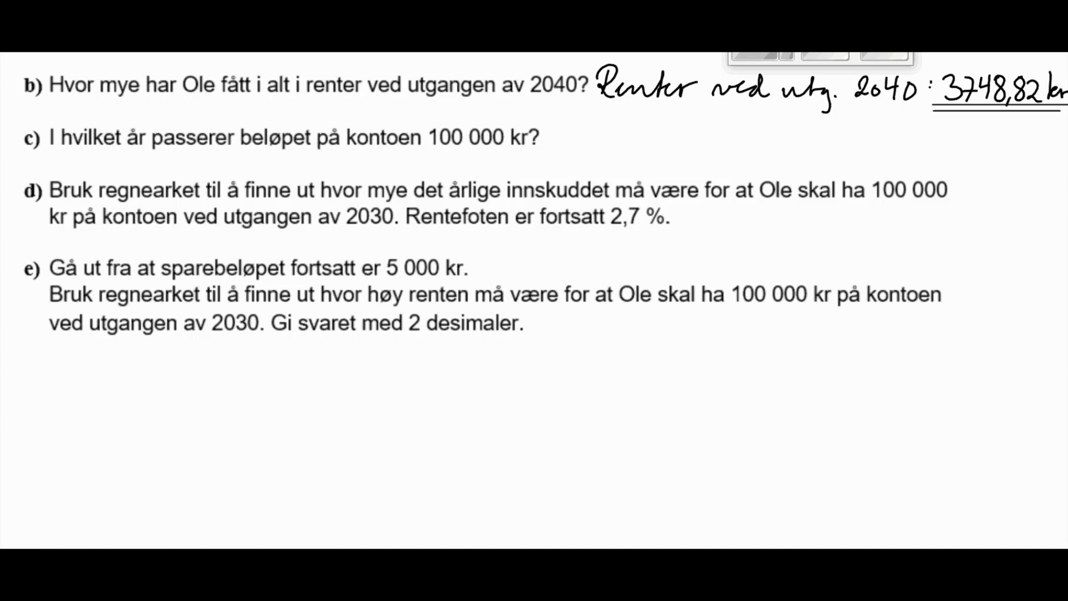
Return to Excel and colour the 2035 year-end balance in D20 and its year in A20 blue.
scroll(534, 301, down, 1)
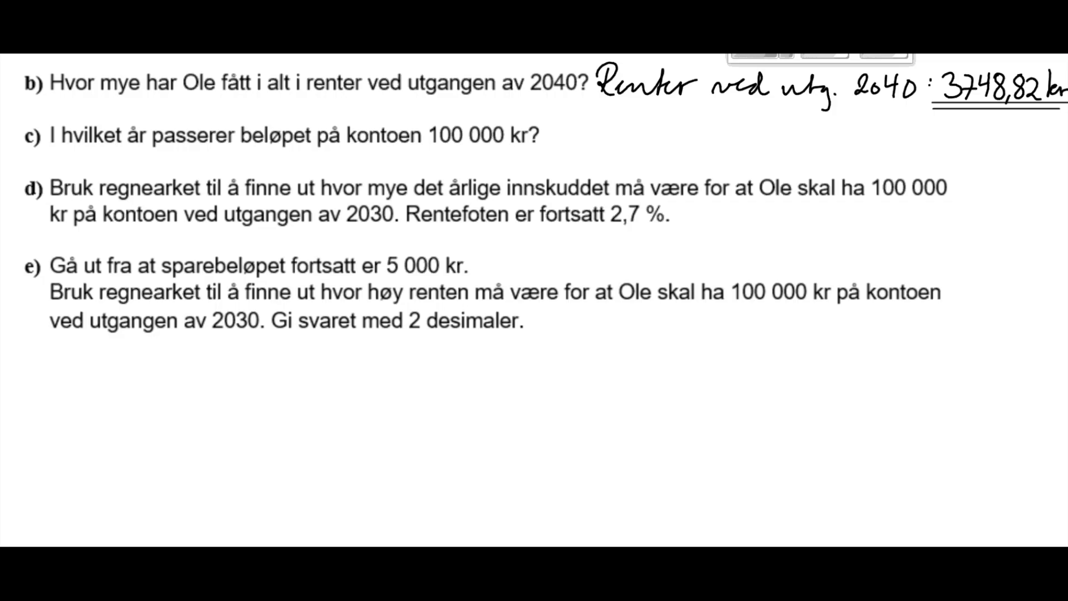
key(alt+Tab)
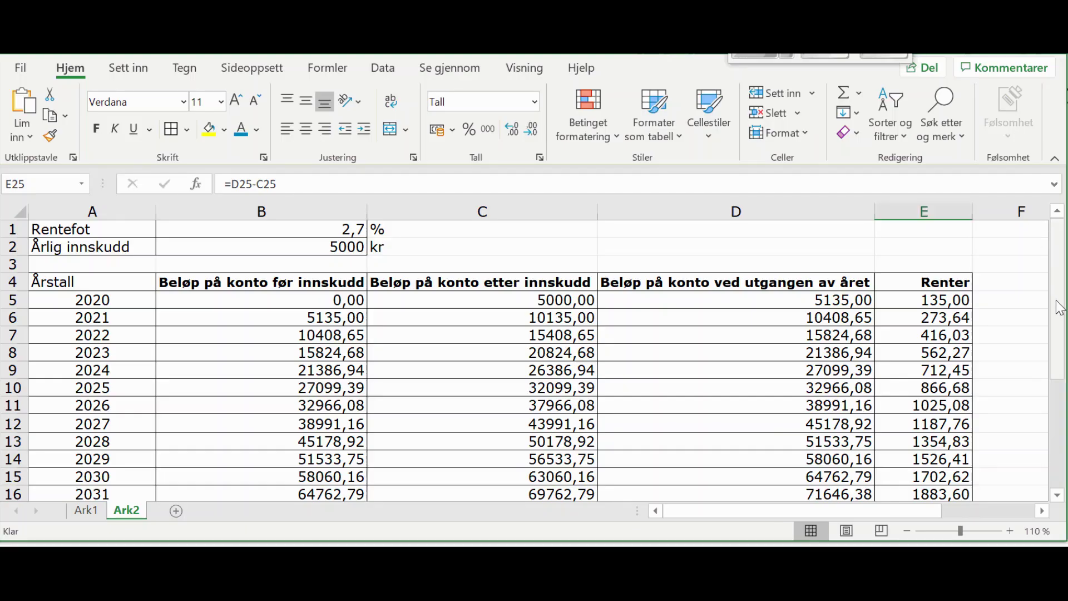
mouse_move(1059, 270)
mouse_down()
mouse_move(1060, 318)
mouse_move(1038, 269)
mouse_up()
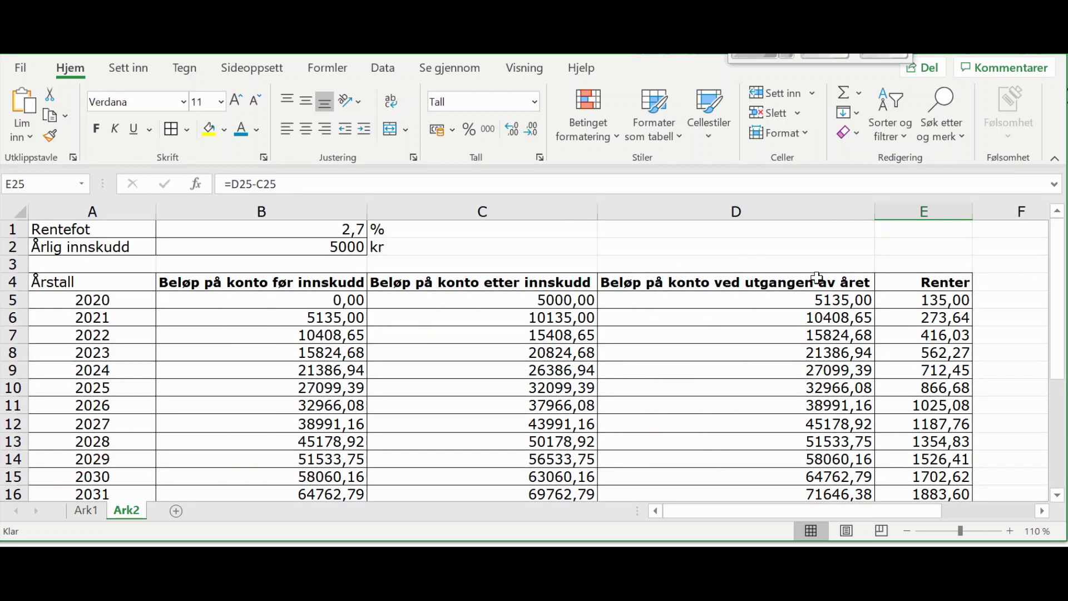
drag(1059, 279, 1060, 378)
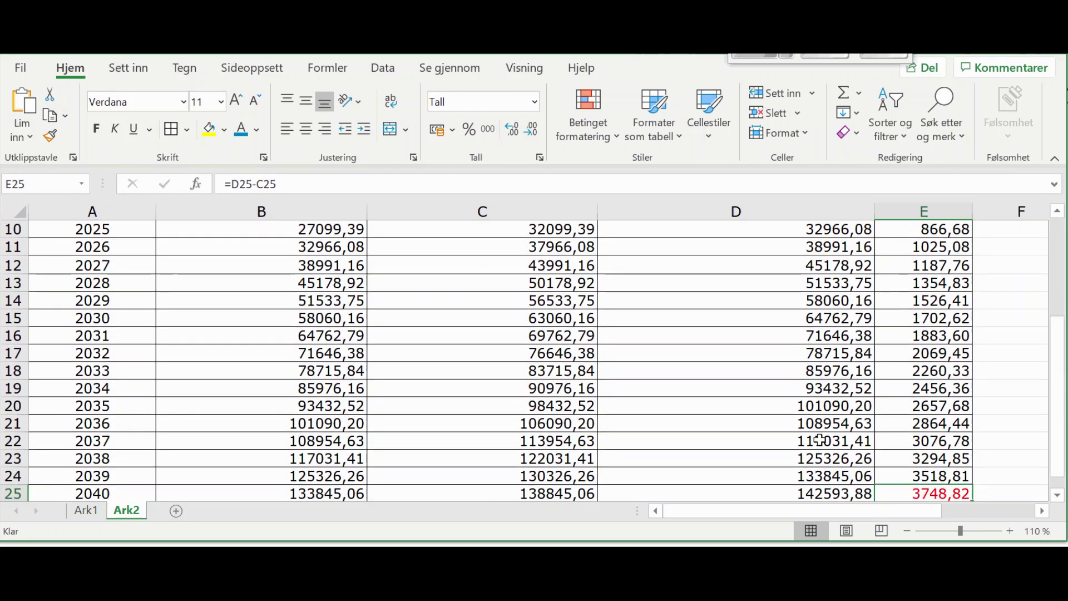
click(814, 407)
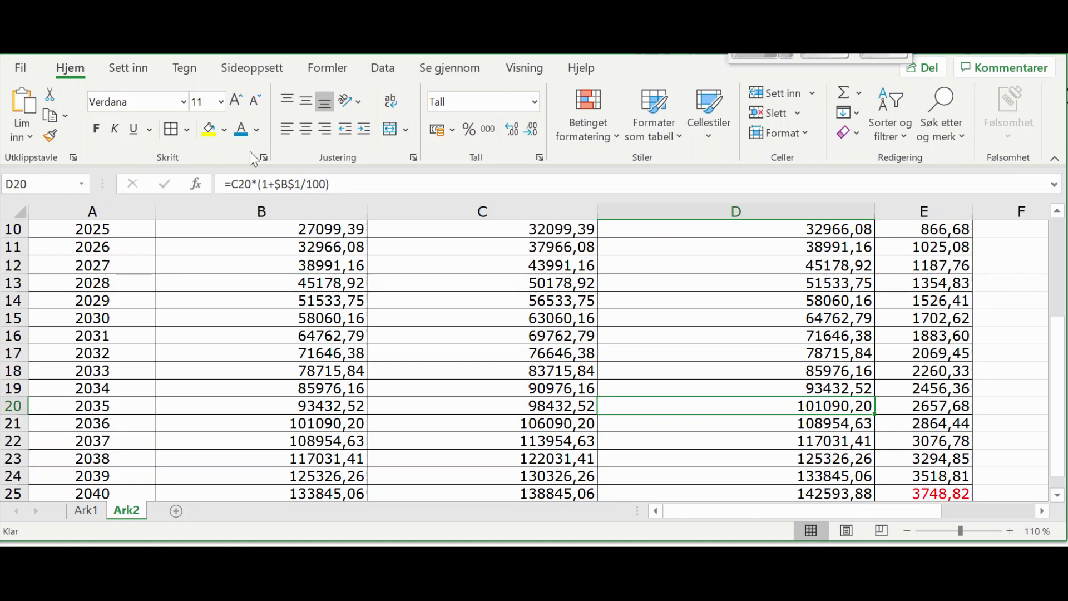
click(240, 130)
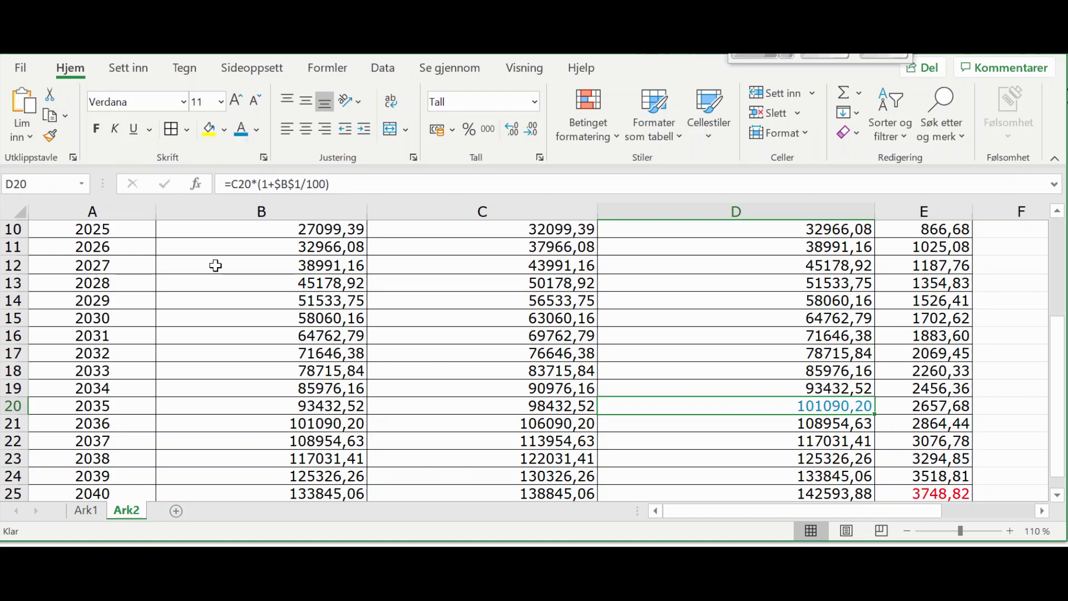
click(128, 407)
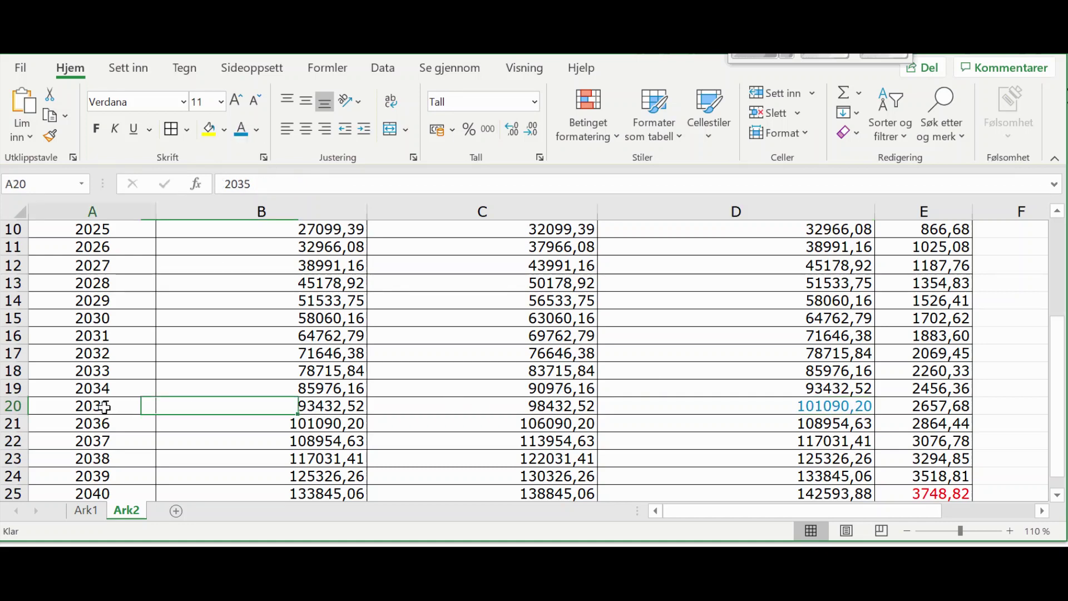
click(244, 136)
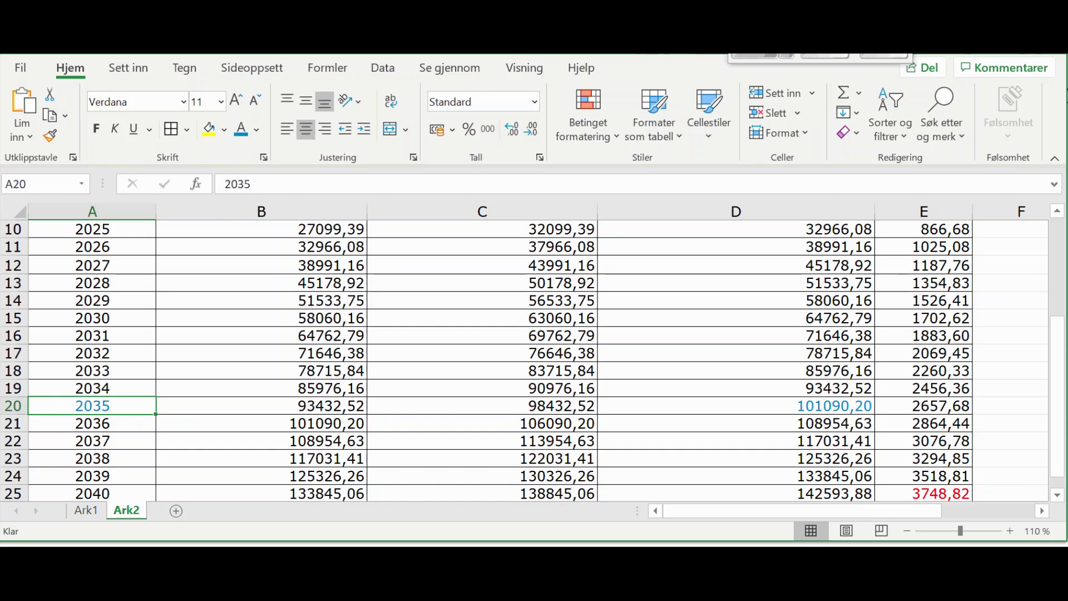
key(alt+Tab)
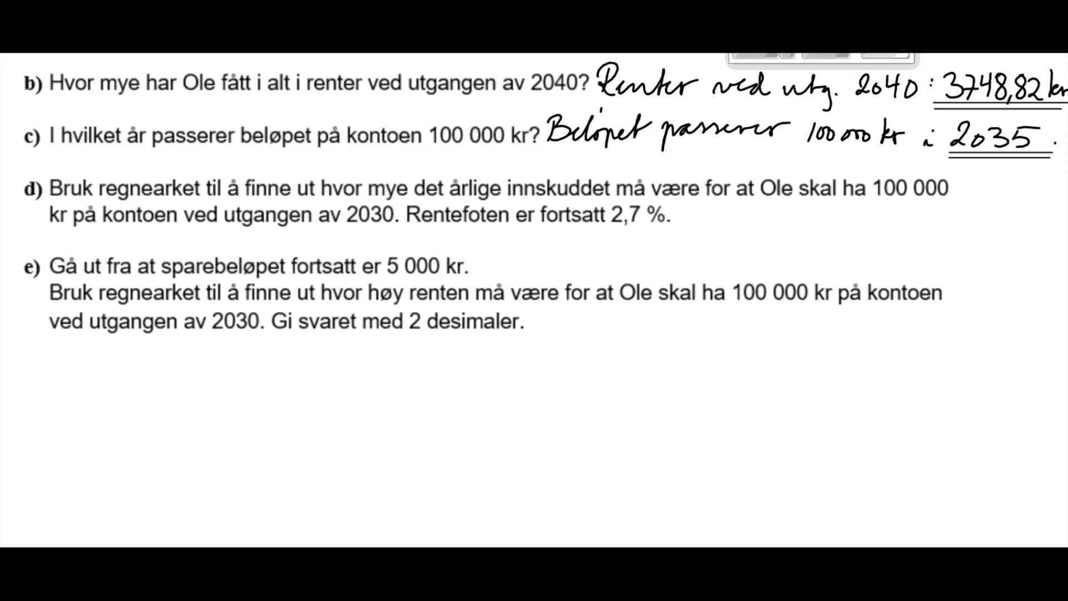
Return to Excel and try an annual deposit of 6000 kr in B2.
key(alt+Tab)
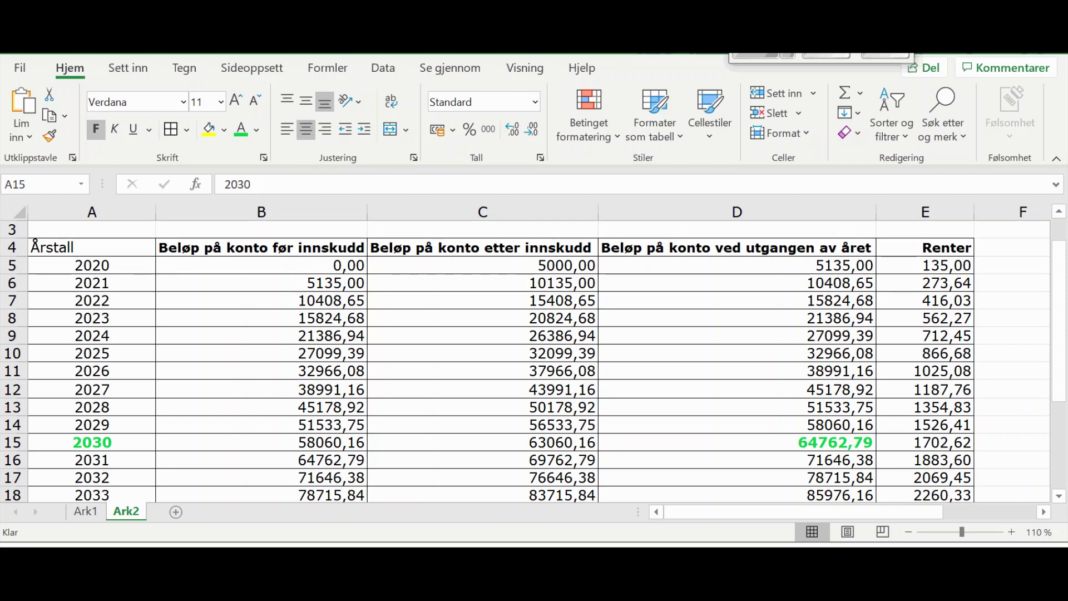
scroll(501, 356, up, 1)
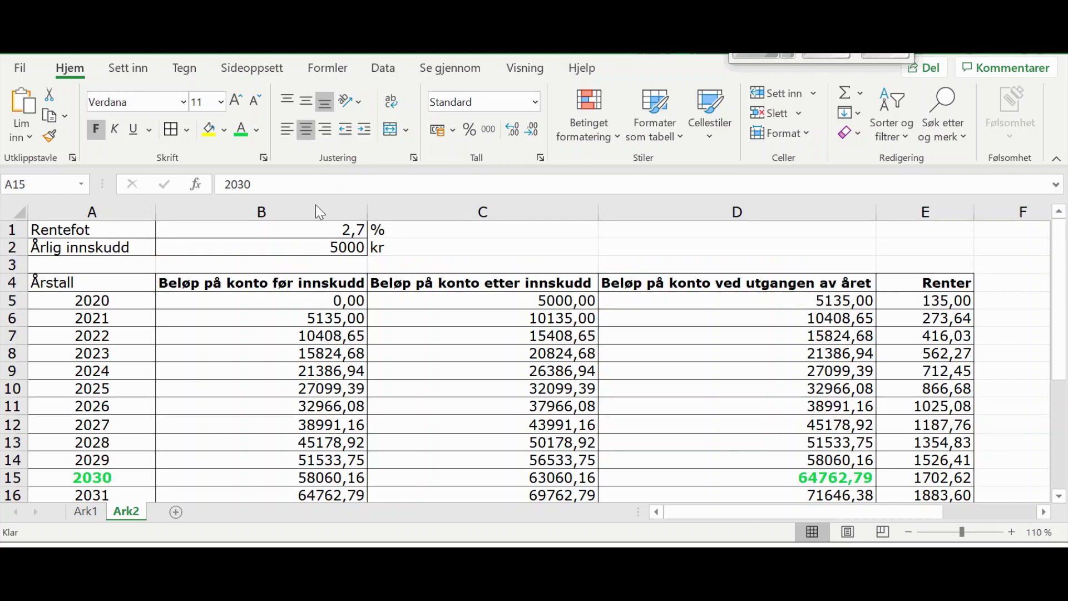
click(351, 248)
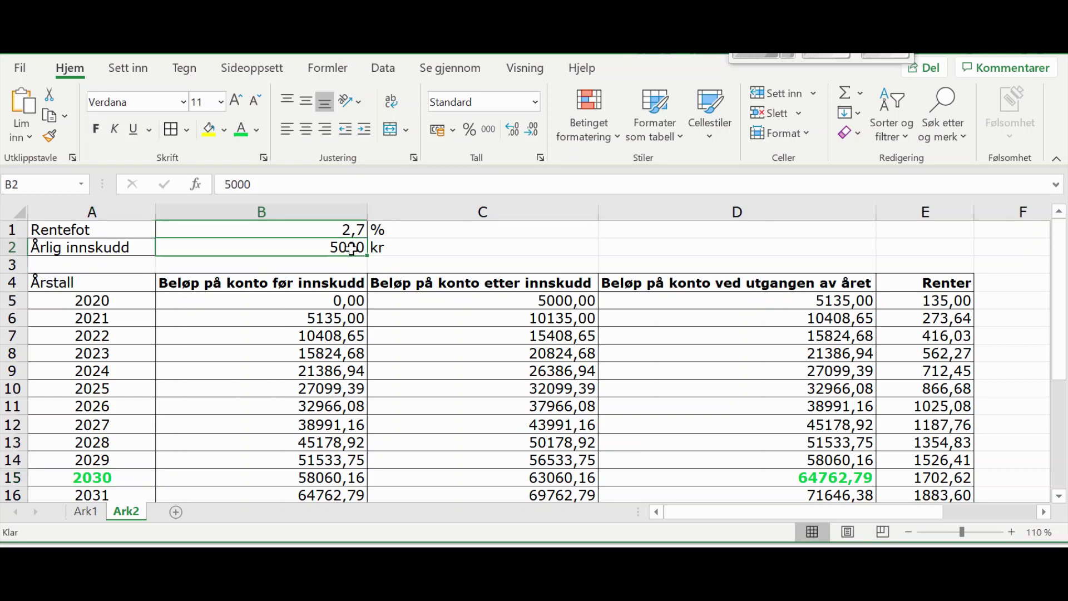
text(600)
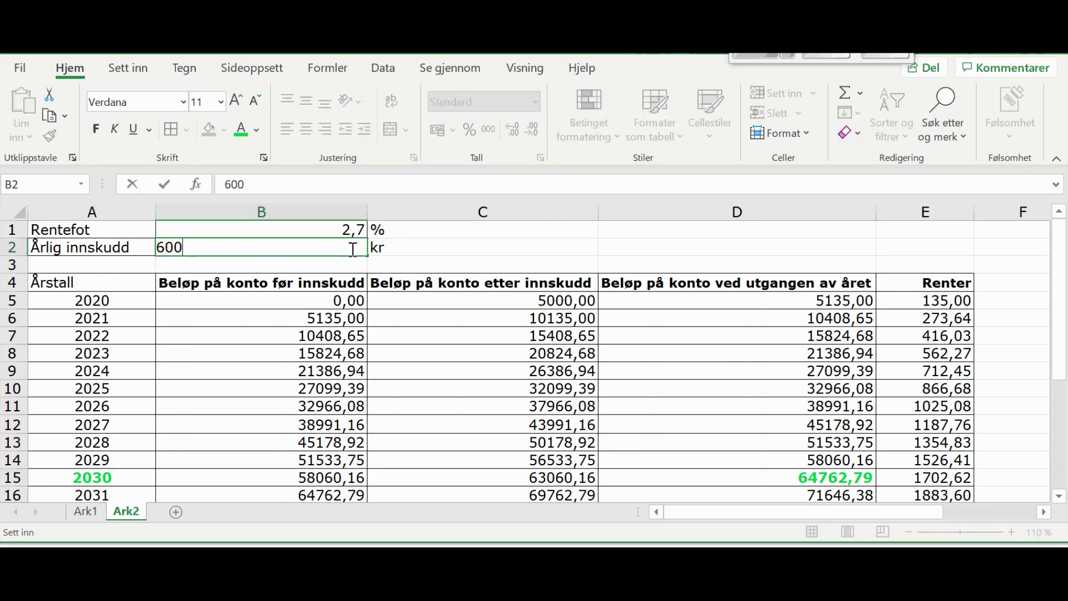
text(0)
key(Return)
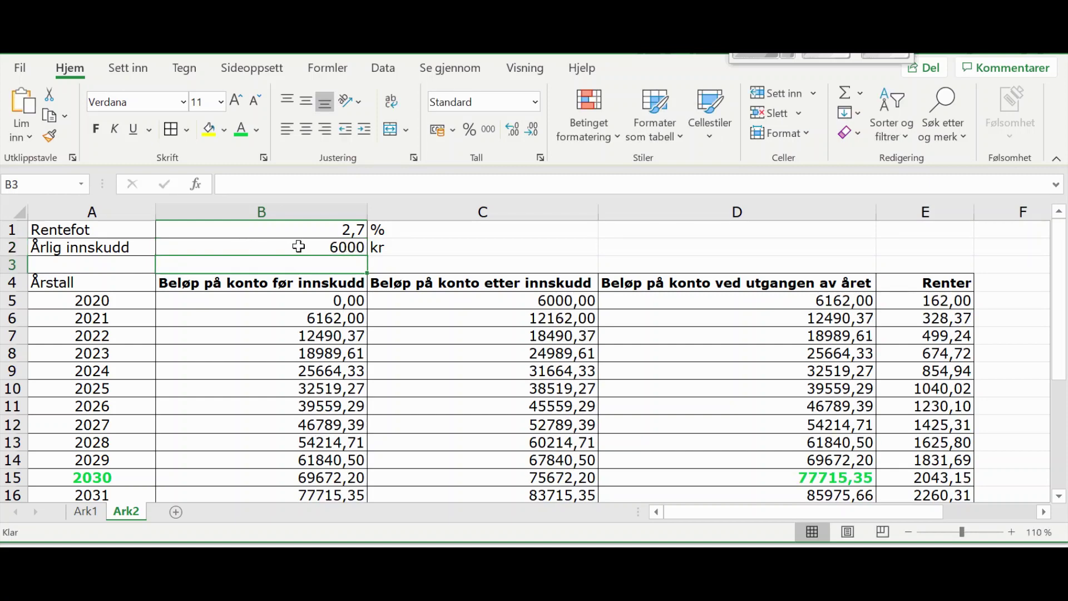
Try an annual deposit of 7000 kr in B2.
click(336, 248)
double_click(335, 248)
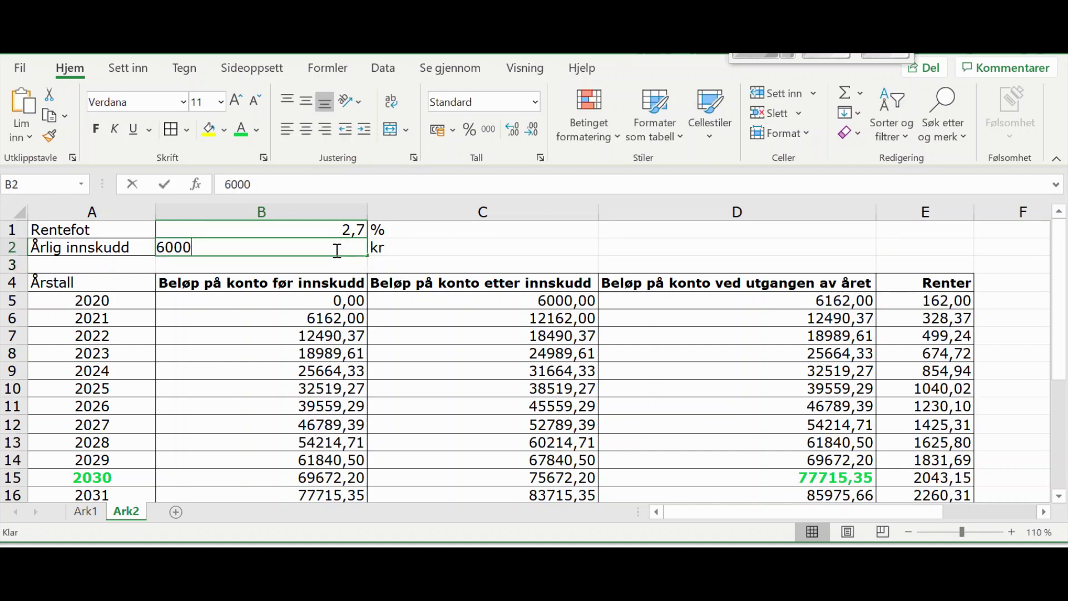
double_click(335, 248)
text(7000)
key(Return)
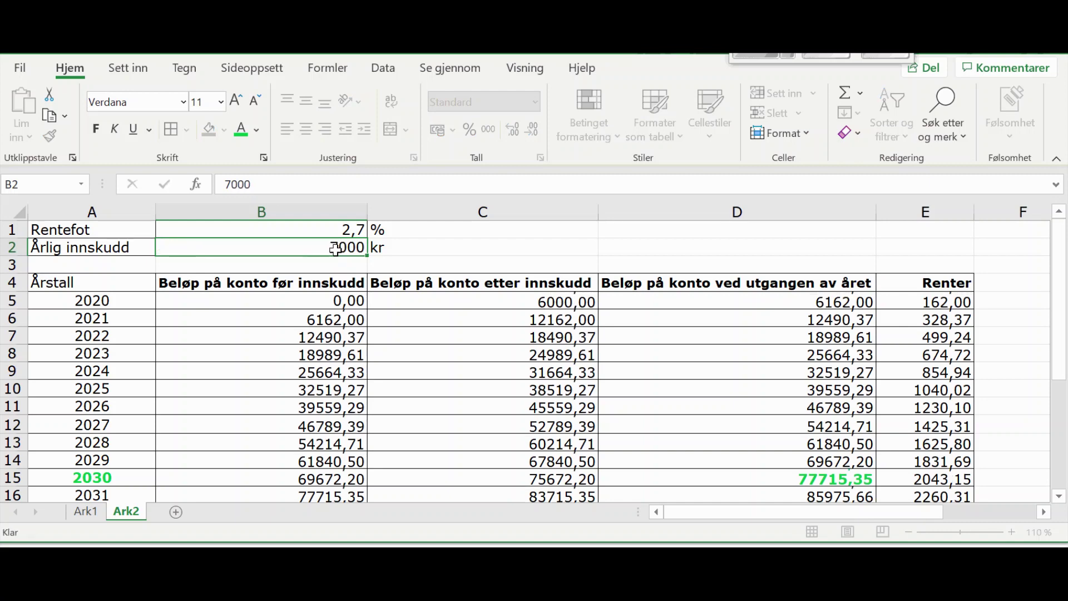
Set the annual deposit in B2 to 7500 kr.
click(335, 249)
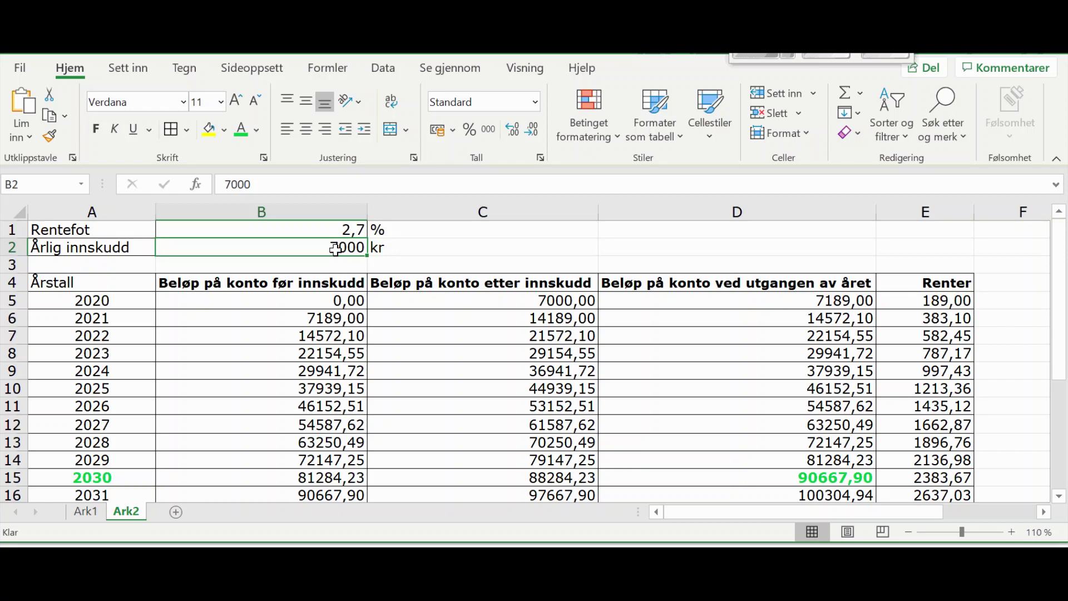
text(7500)
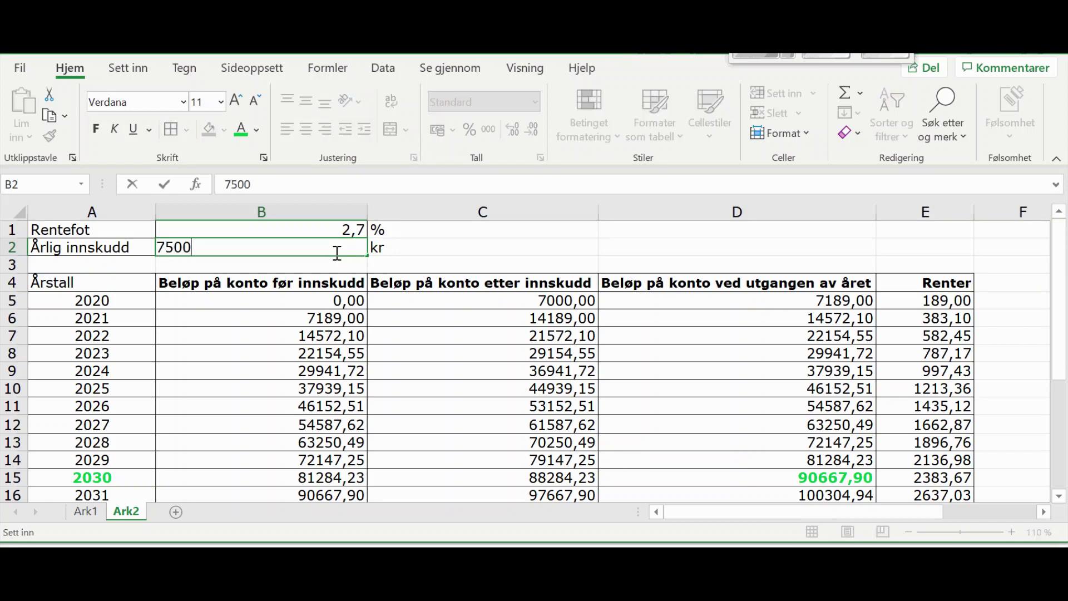
key(Return)
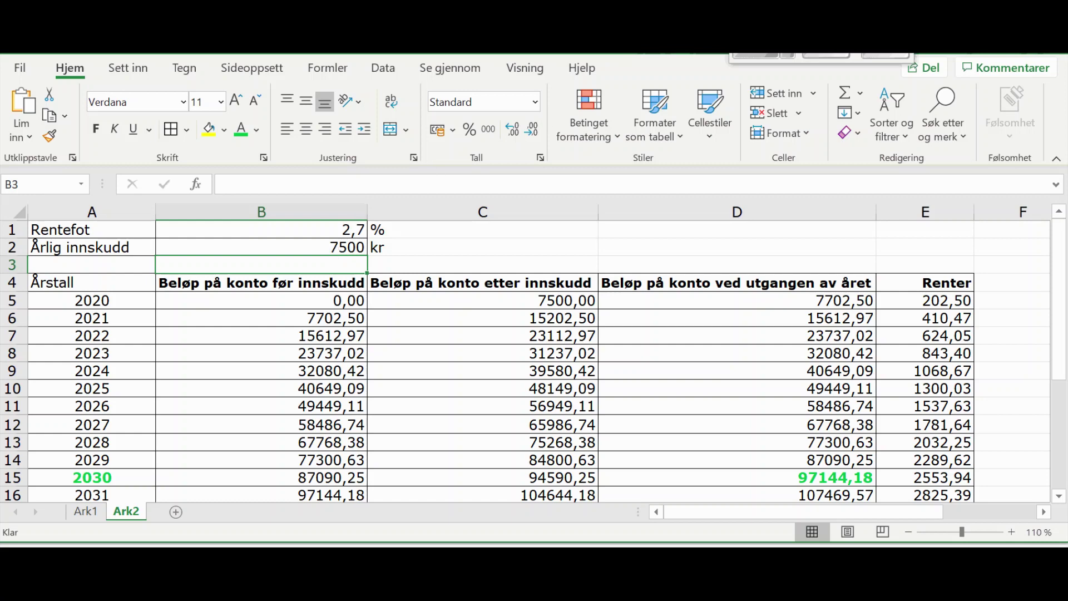
Return to Excel and set the annual deposit in B2 back to 5000 kr.
key(Return)
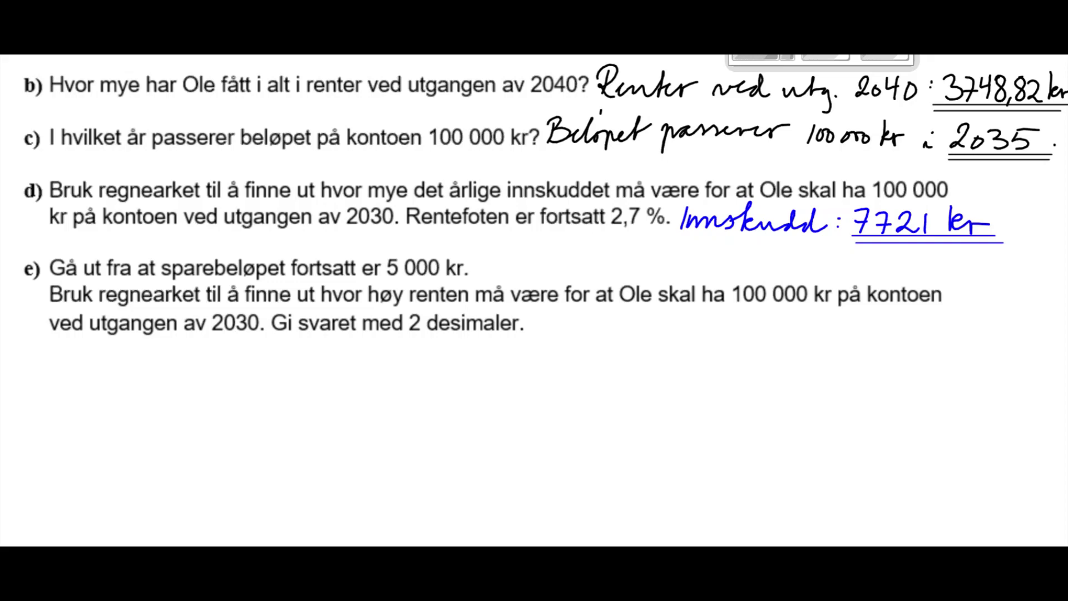
key(alt+Tab)
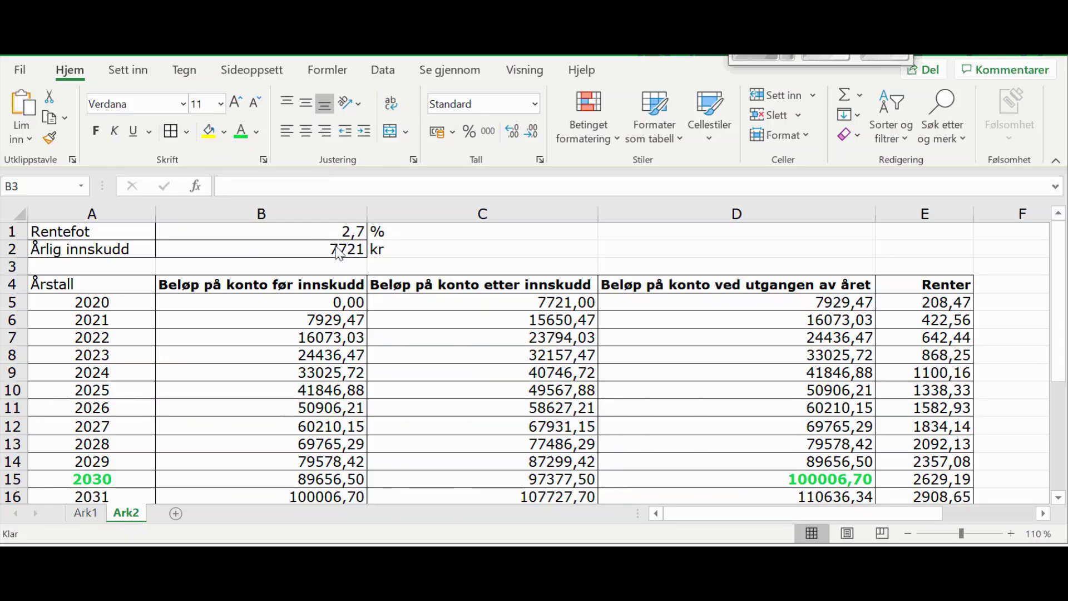
click(338, 250)
text(5)
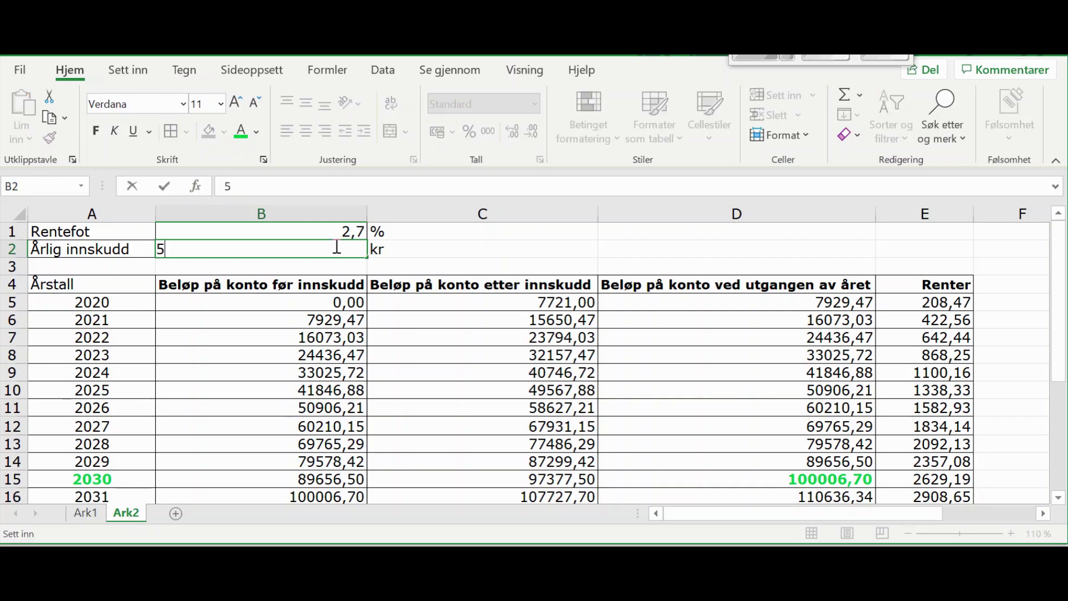
text(000)
key(ctrl+Return)
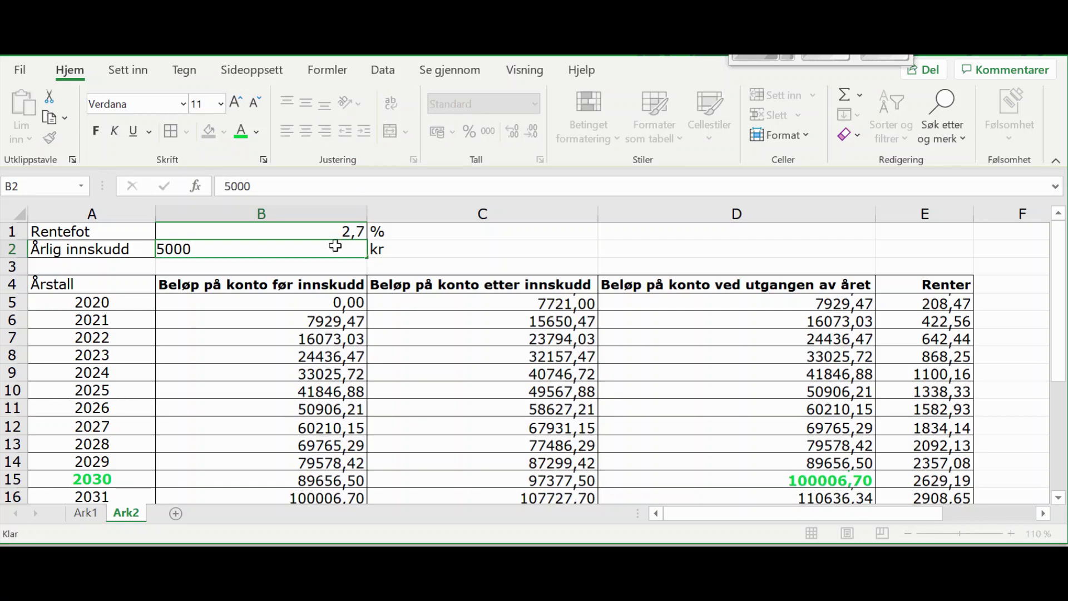
key(Return)
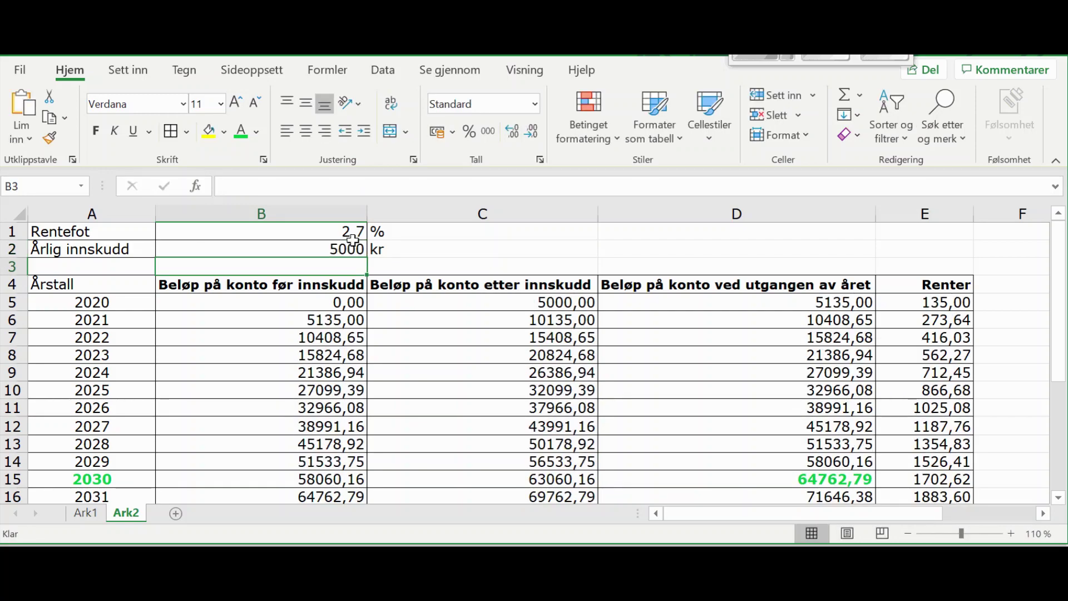
Try interest rates of 7 % and 8 % in B1 against the 2030 year-end balance.
click(349, 230)
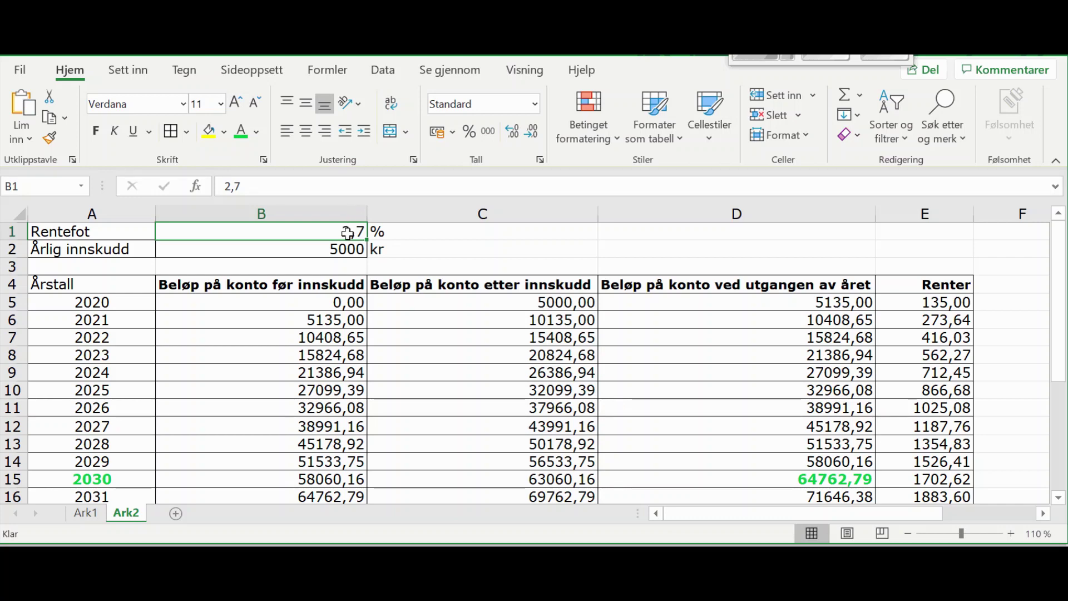
text(7)
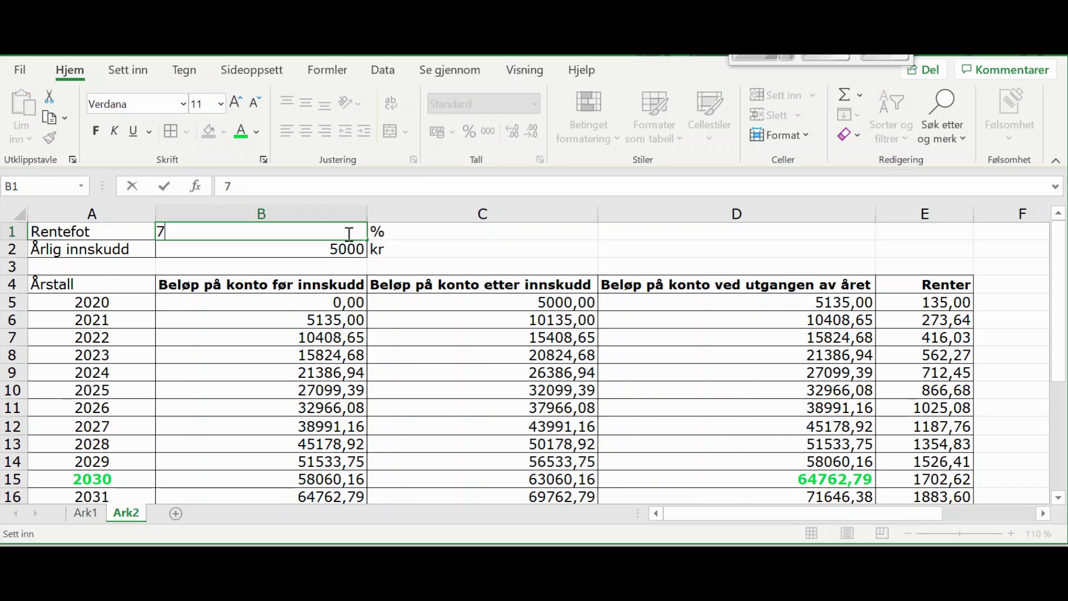
key(Return)
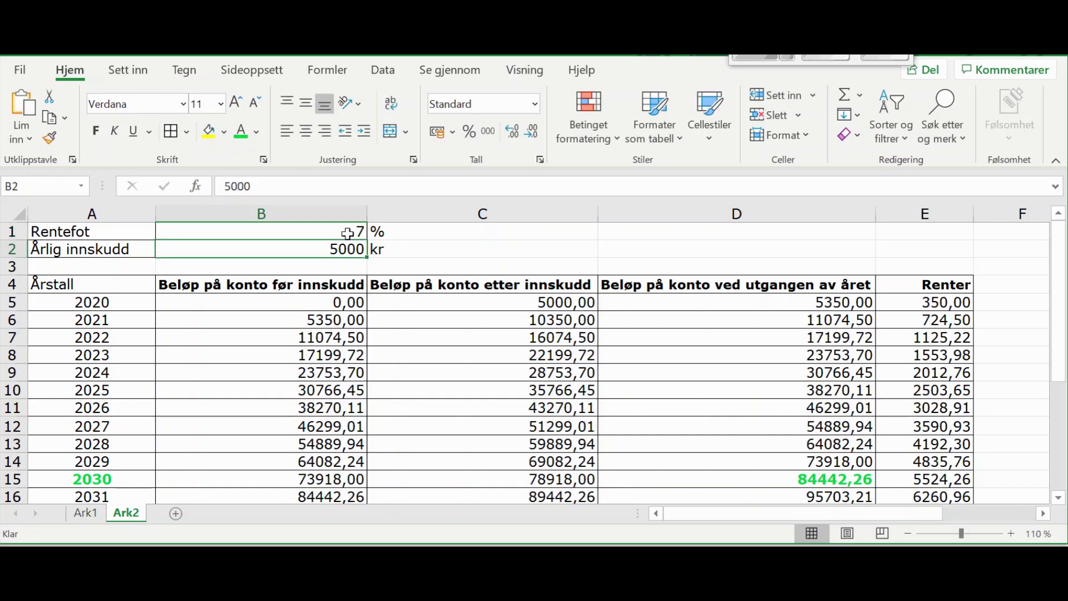
click(348, 234)
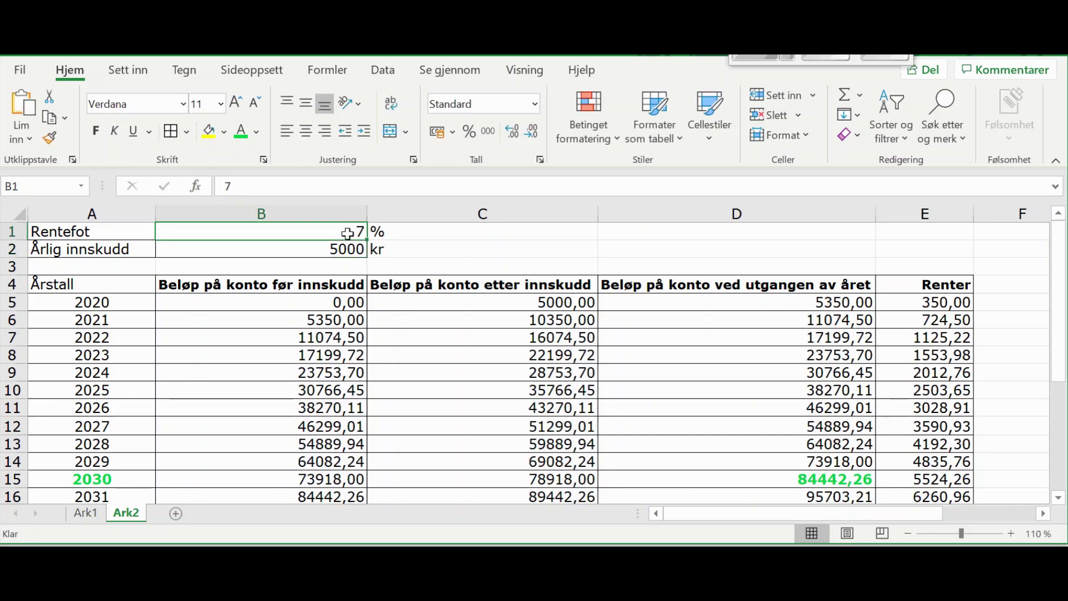
text(8)
key(Return)
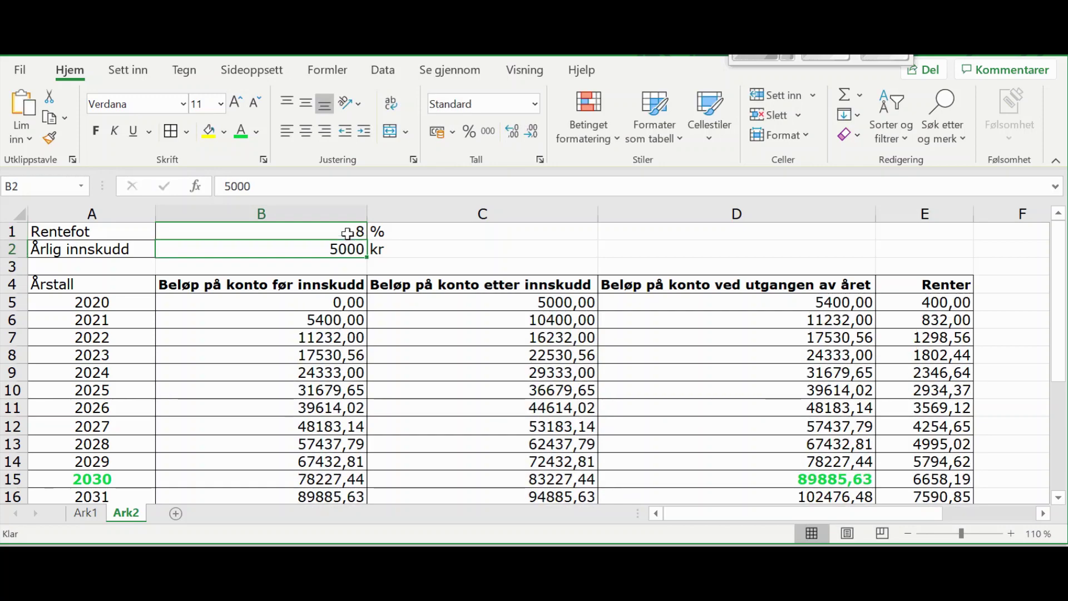
Try interest rates of 9 % and 10 % in B1 against the 2030 year-end balance.
click(347, 233)
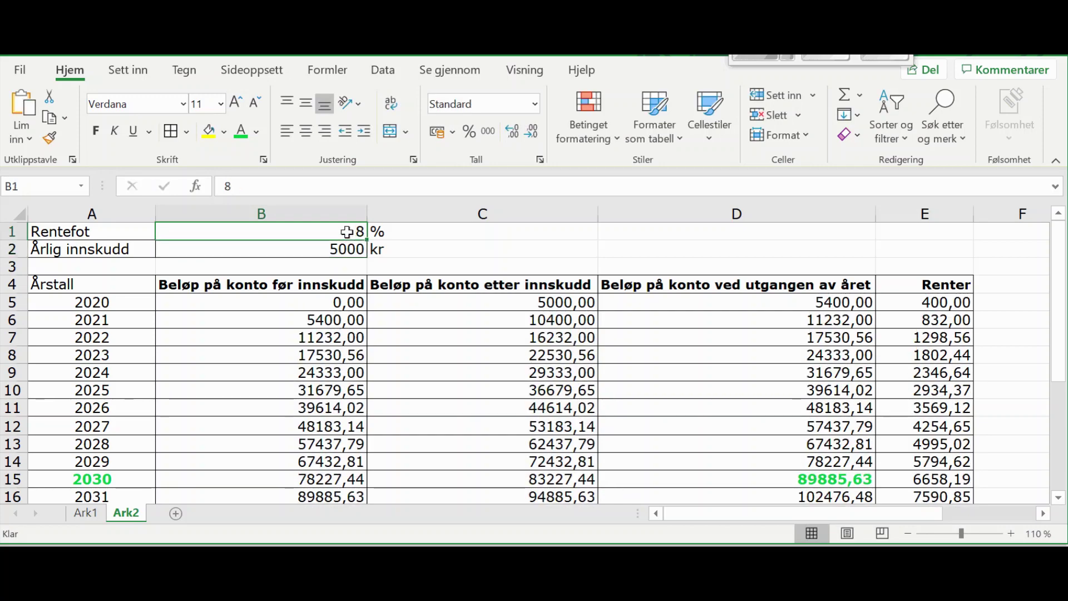
text(9)
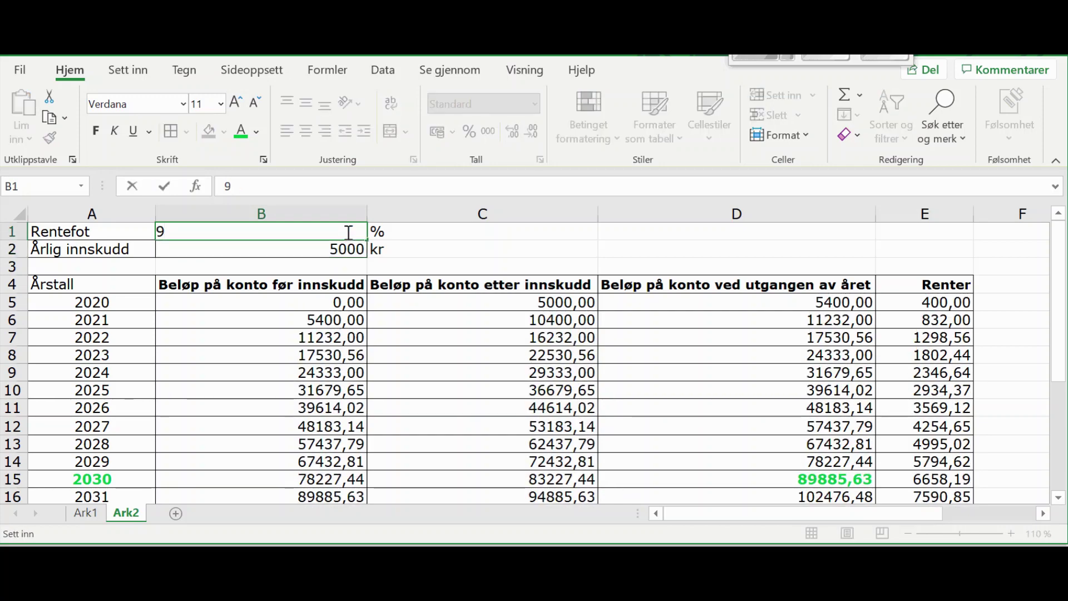
key(Return)
click(345, 232)
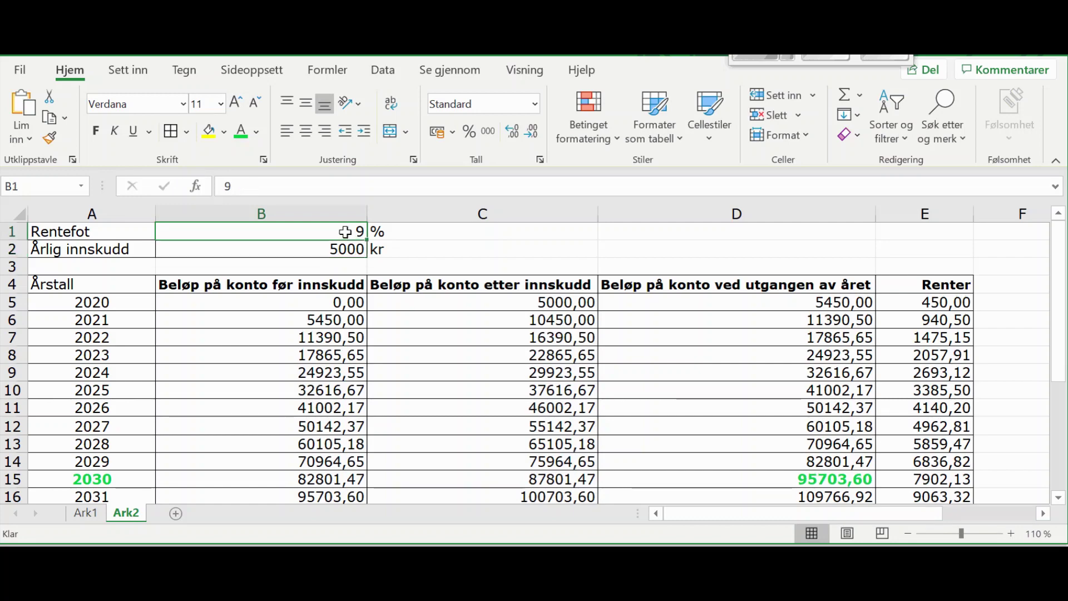
text(10)
key(Return)
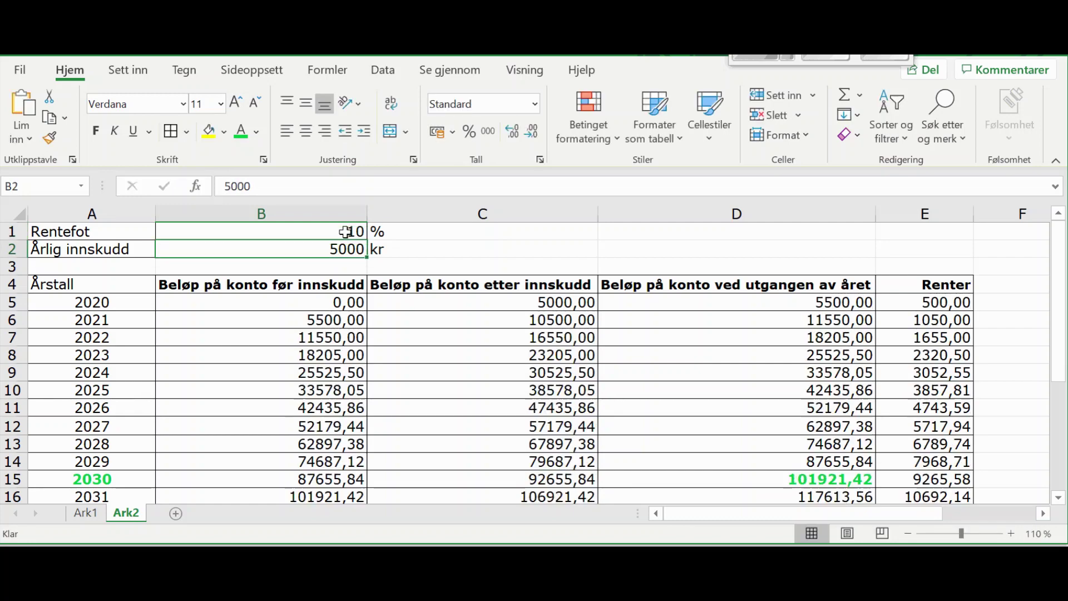
Set the interest rate in B1 to 9,7 %.
click(344, 232)
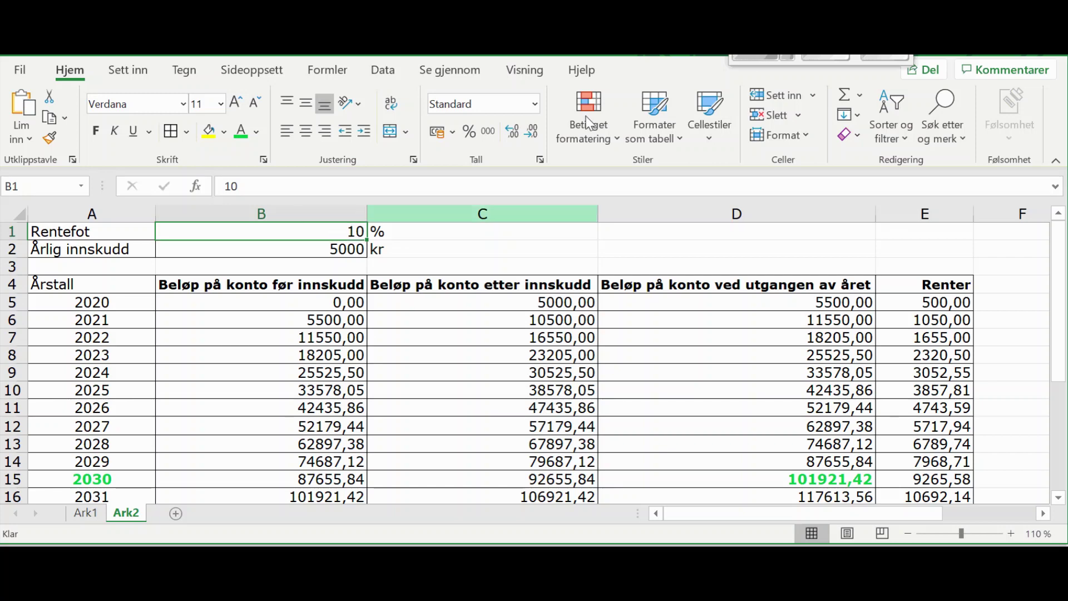
text(9,7)
key(Return)
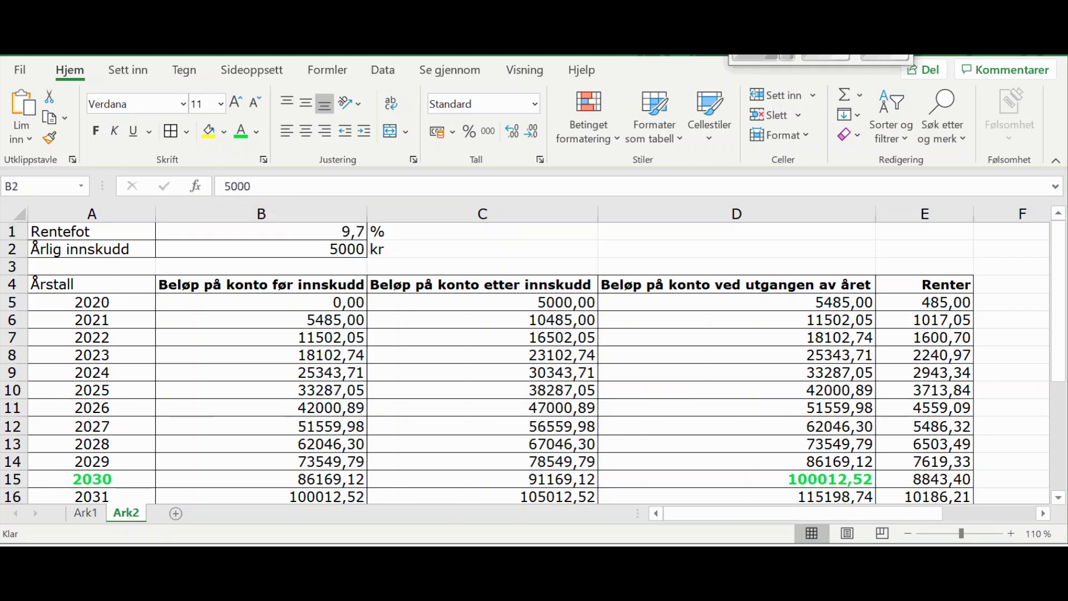
click(353, 231)
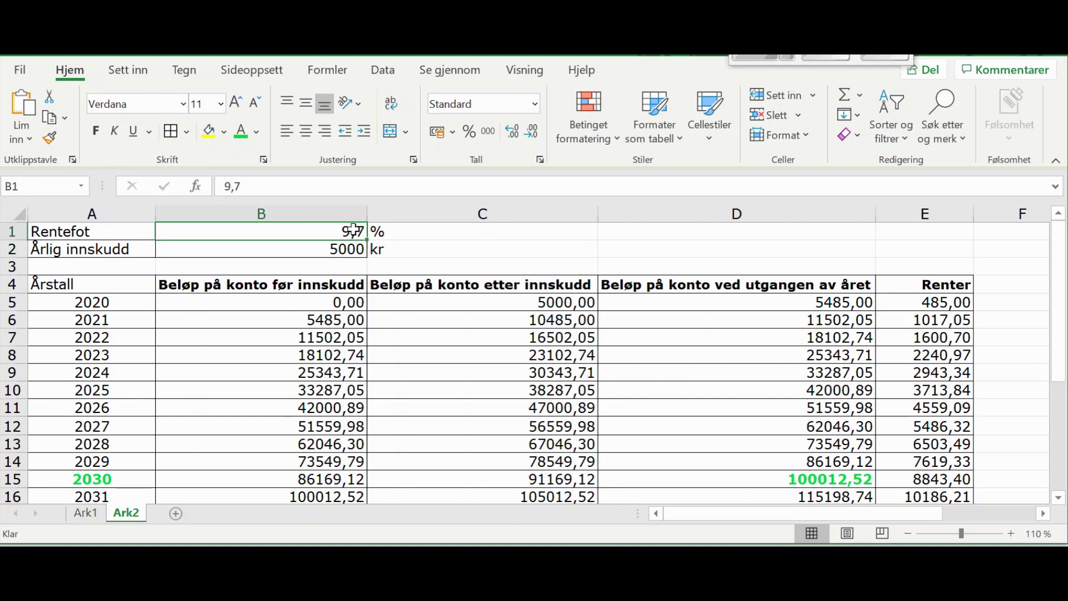
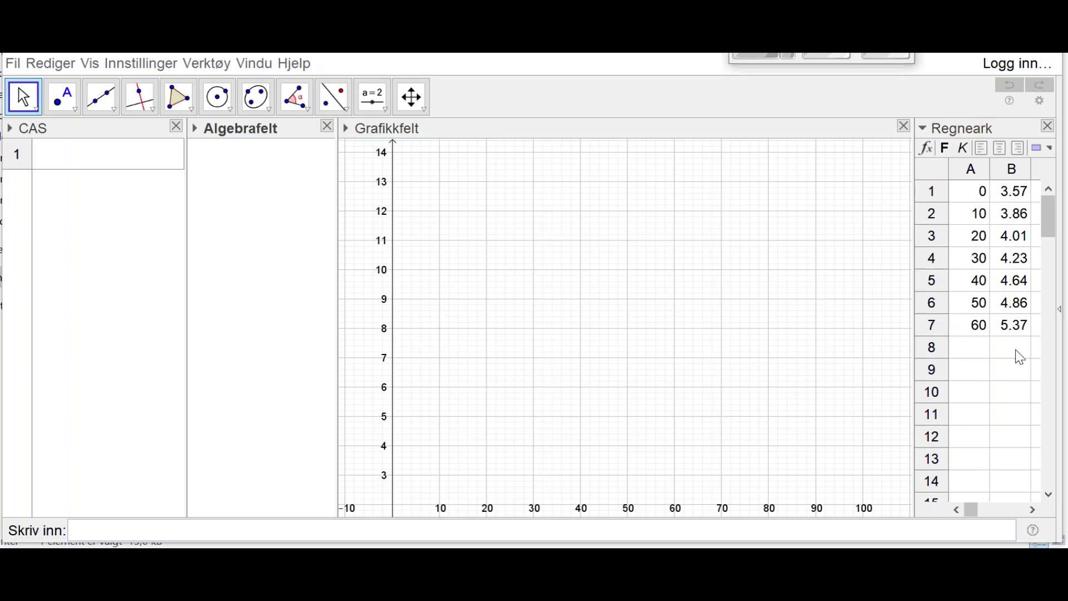
Create a list of points from the data in spreadsheet cells A1:B7.
drag(970, 192, 1014, 328)
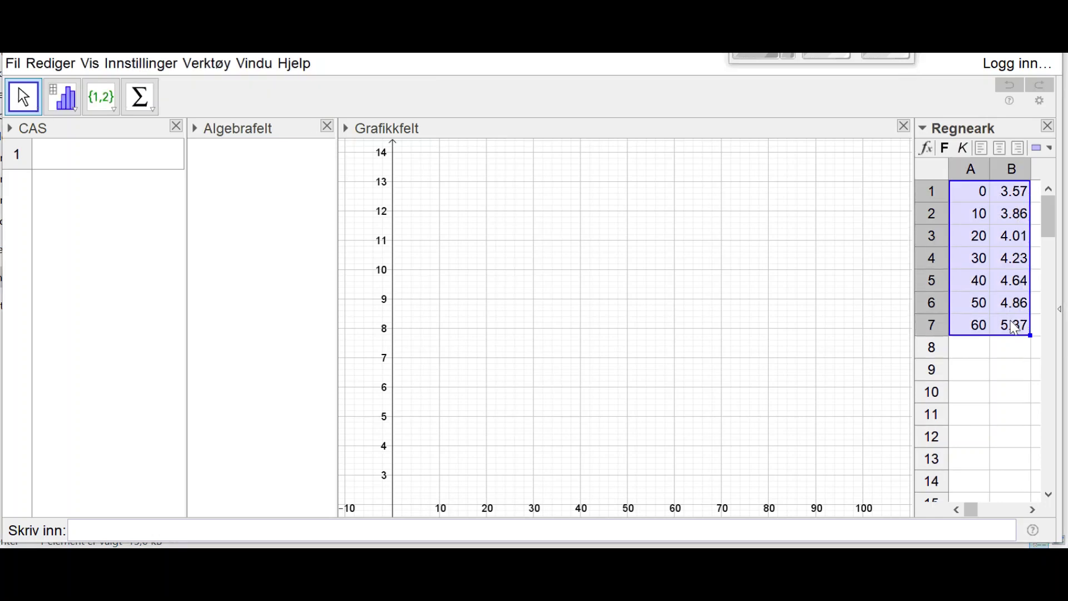
right_click(1012, 266)
mouse_move(925, 393)
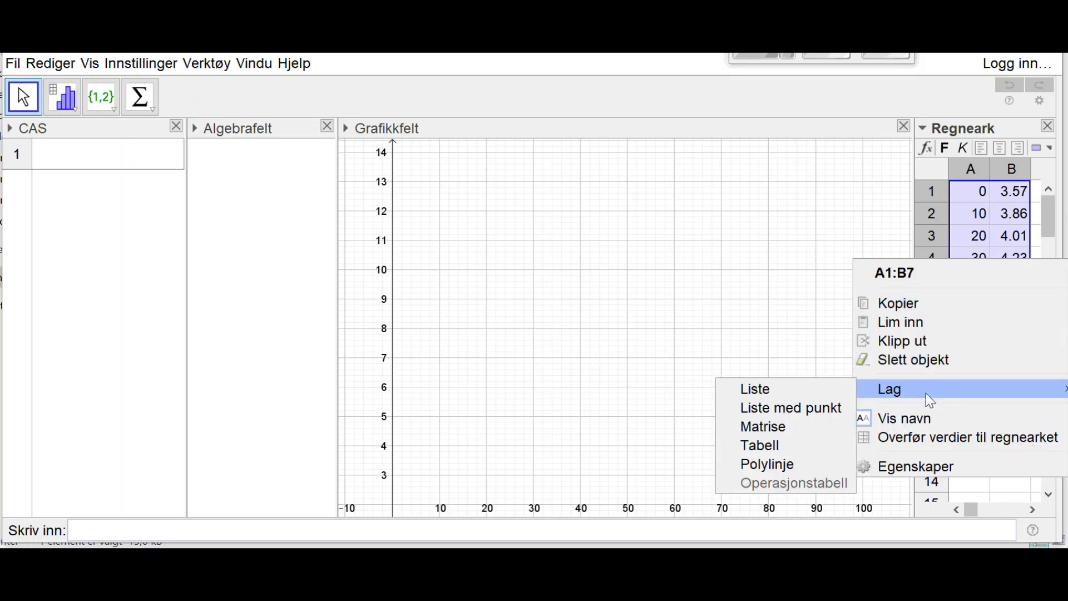
click(815, 412)
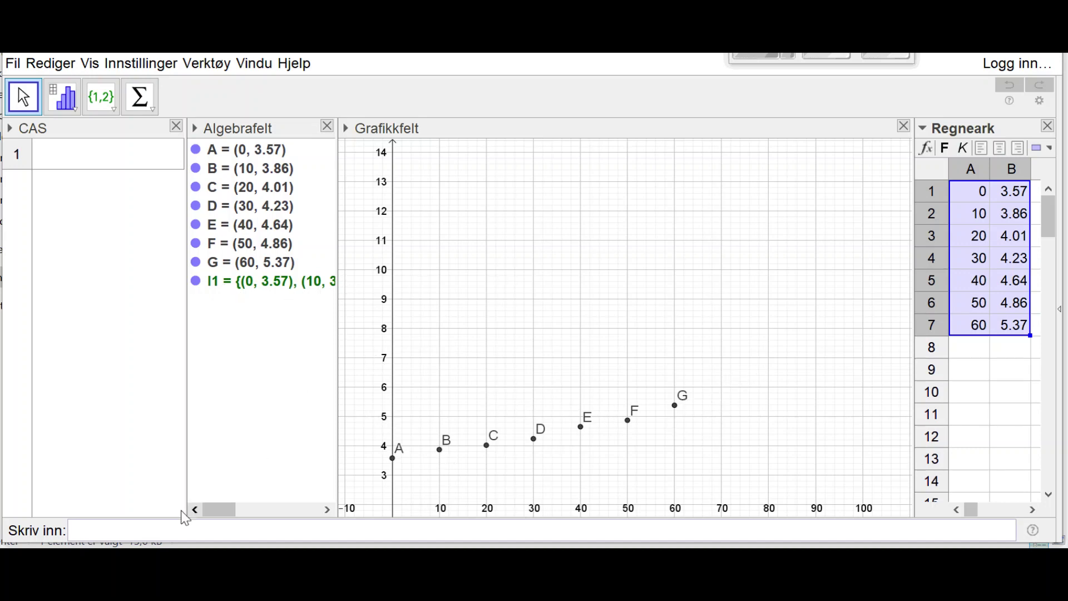
Fit an exponential regression to the point list l1 with RegEksp and widen the algebra view to show the full expression.
click(122, 529)
text(reg)
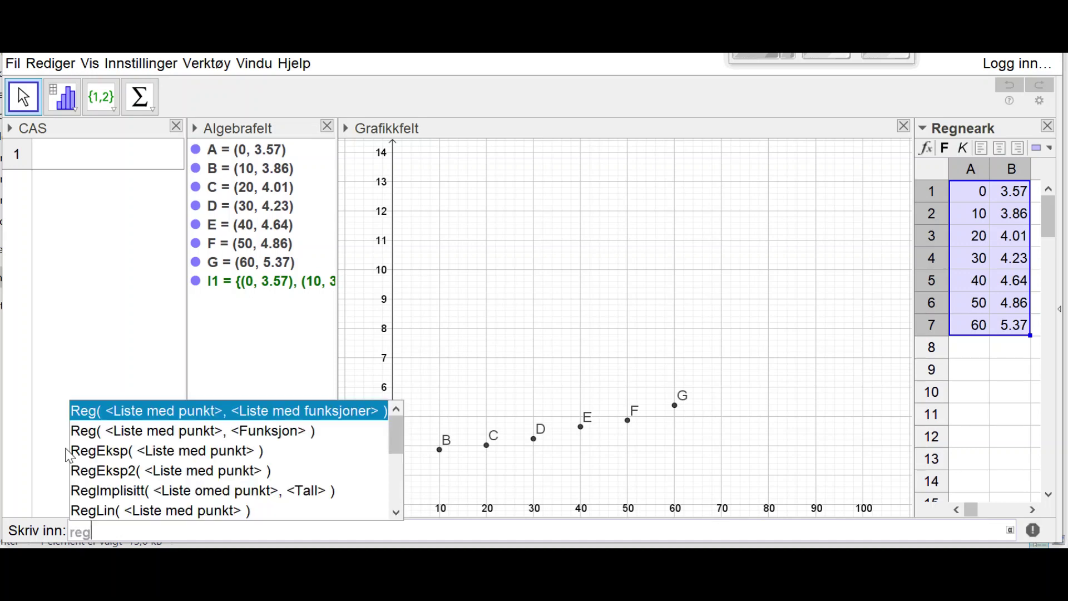
text(ek)
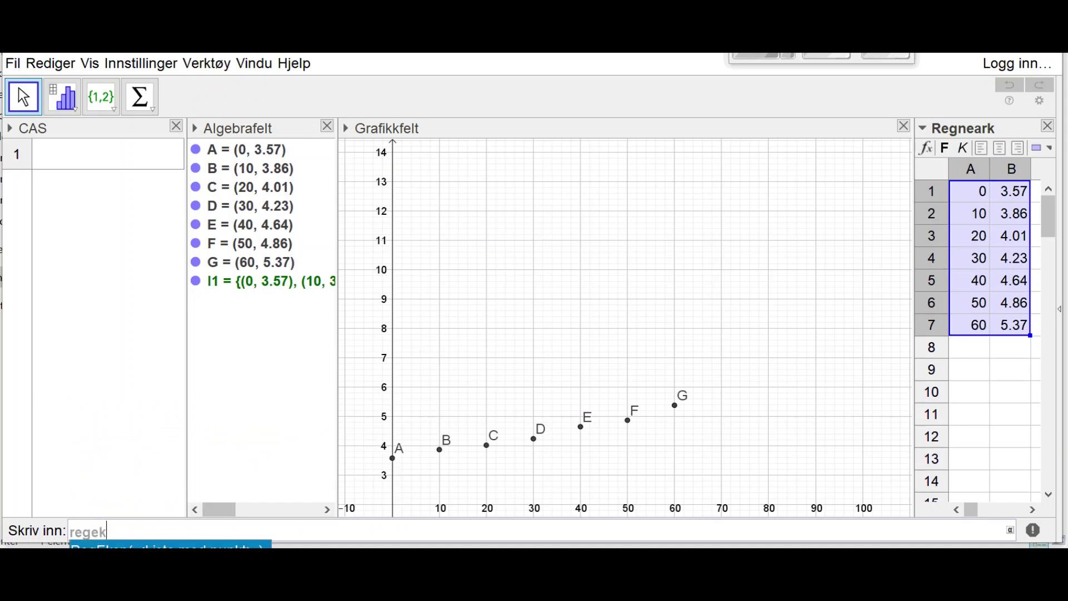
key(Return)
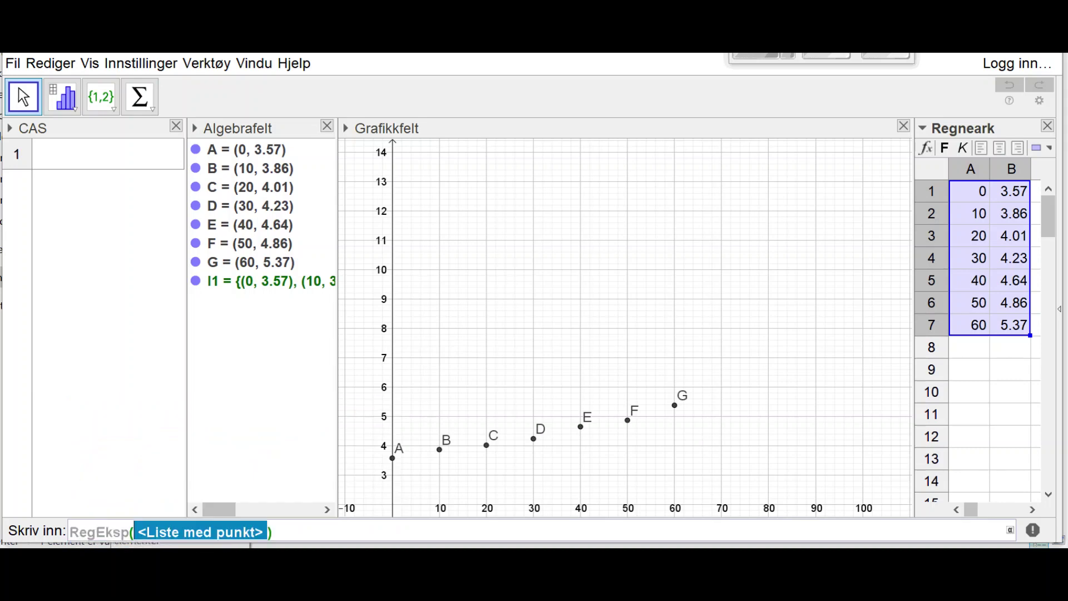
click(223, 284)
key(Return)
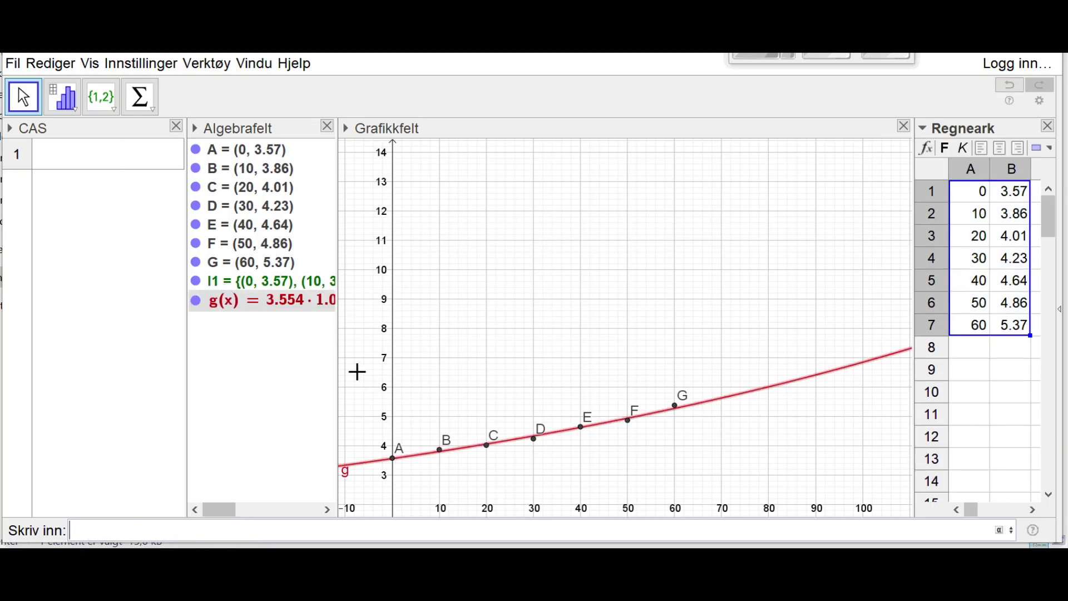
drag(335, 354, 421, 355)
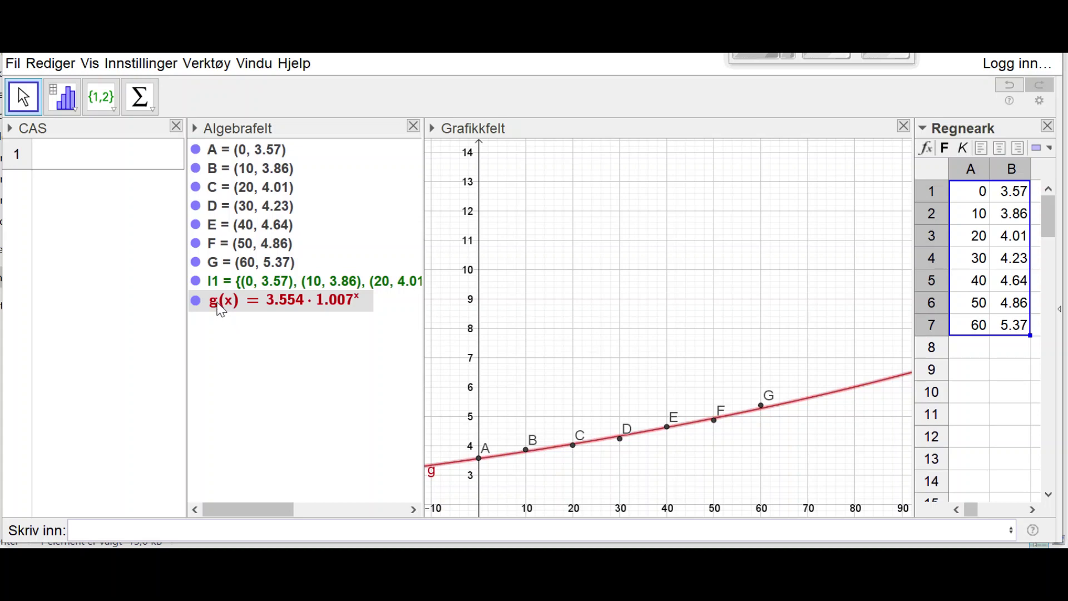
Rename the regression function g to f in its properties and close the properties.
mouse_move(221, 308)
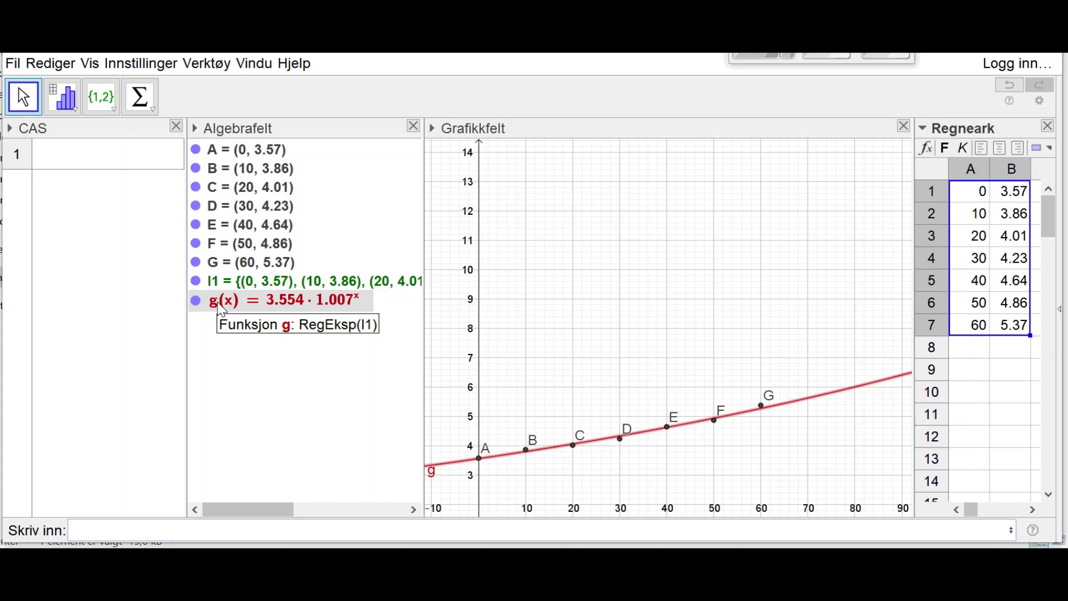
right_click(221, 307)
click(256, 460)
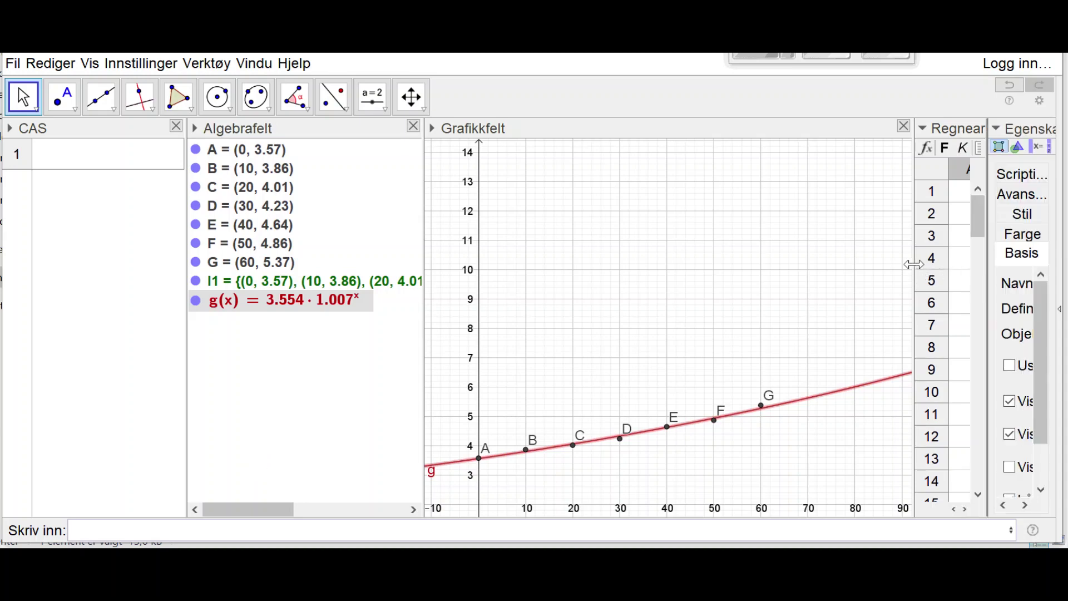
drag(915, 264, 823, 255)
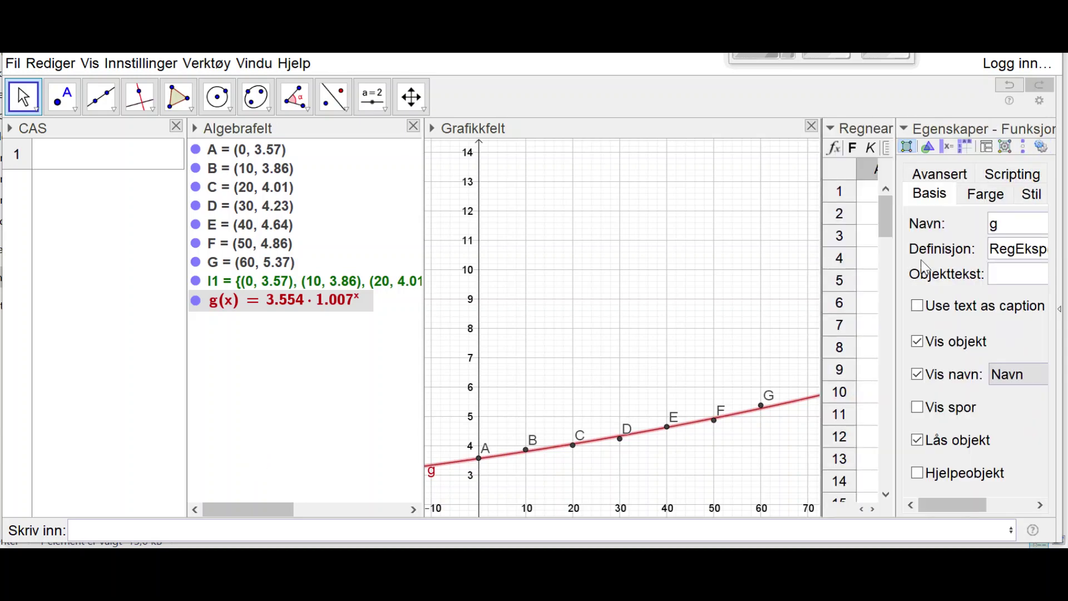
click(1012, 228)
key(BackSpace)
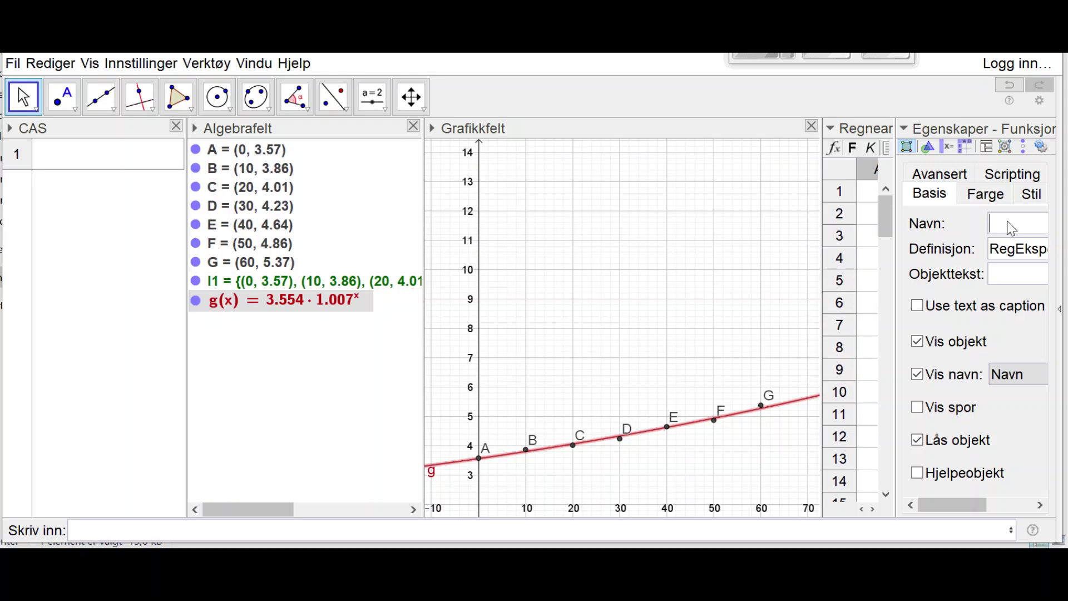
text(f)
key(Return)
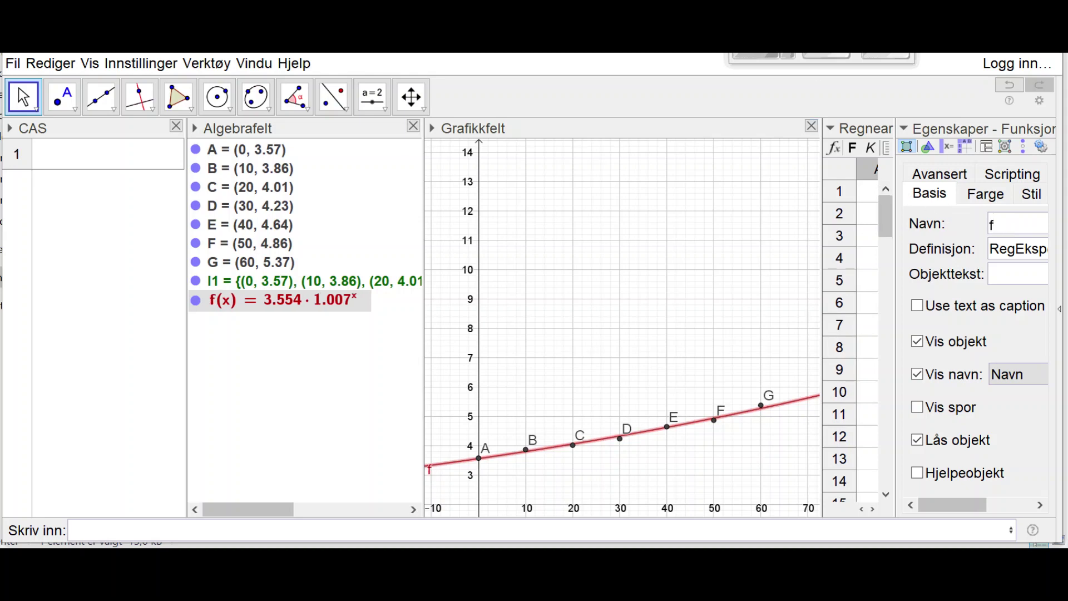
key(Escape)
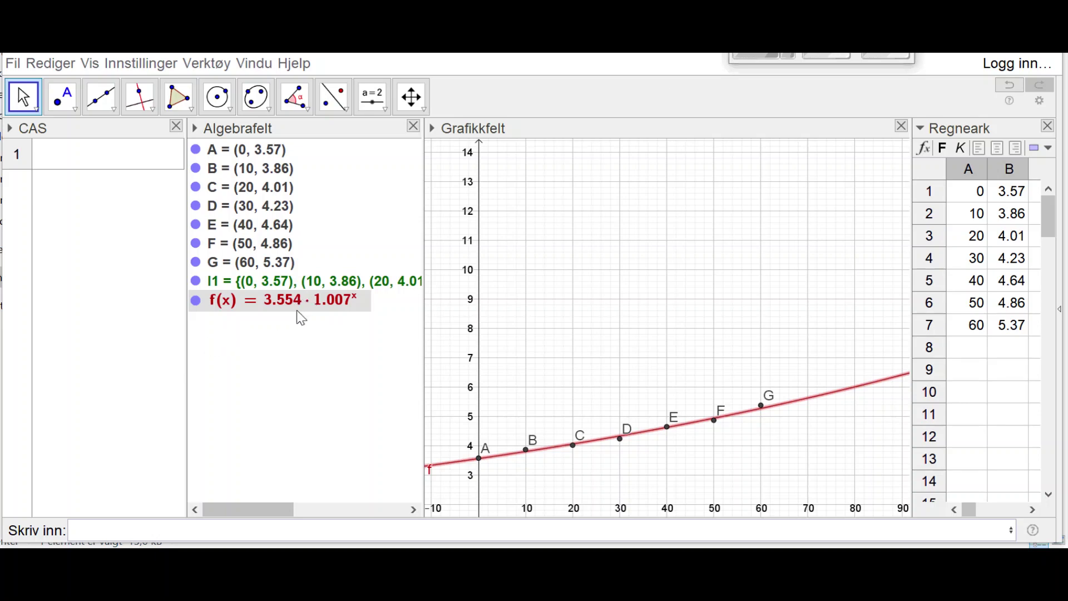
Set the rounding to 2 decimals.
click(142, 66)
mouse_move(145, 88)
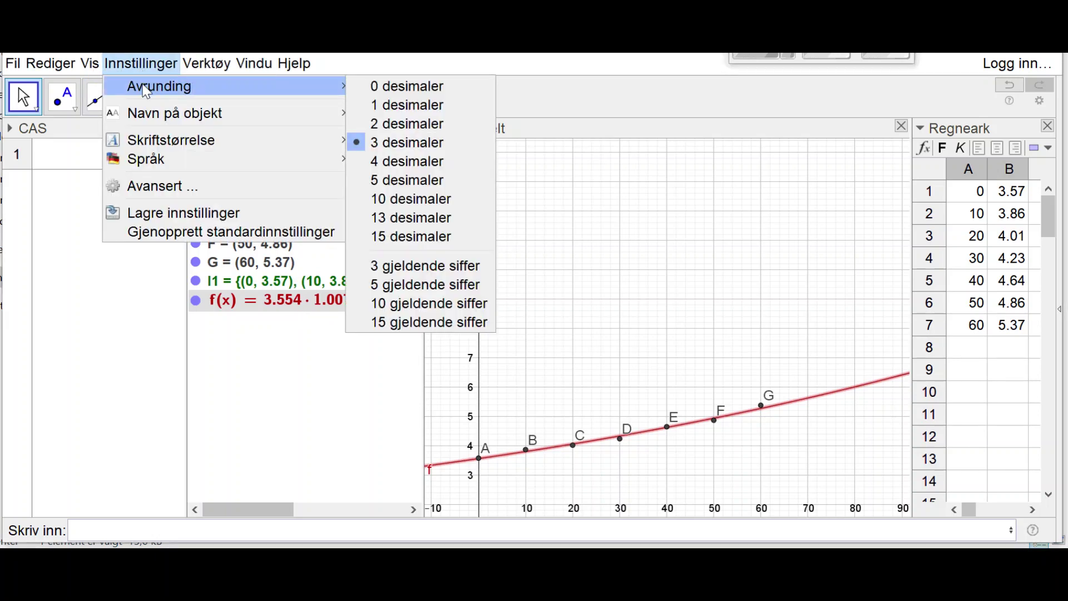
click(396, 124)
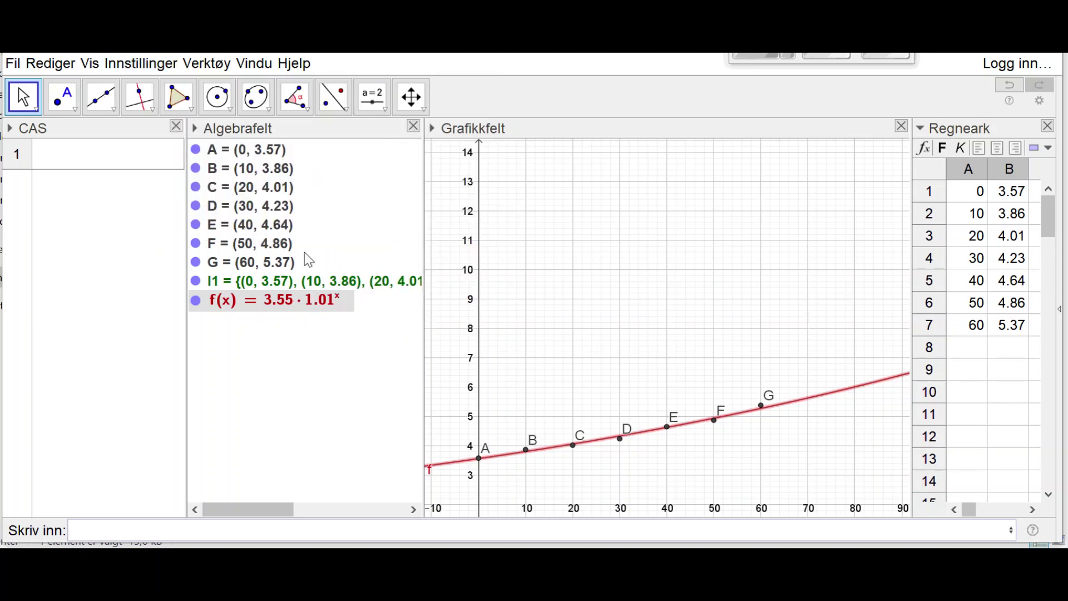
Set the rounding to 3 decimals.
click(142, 65)
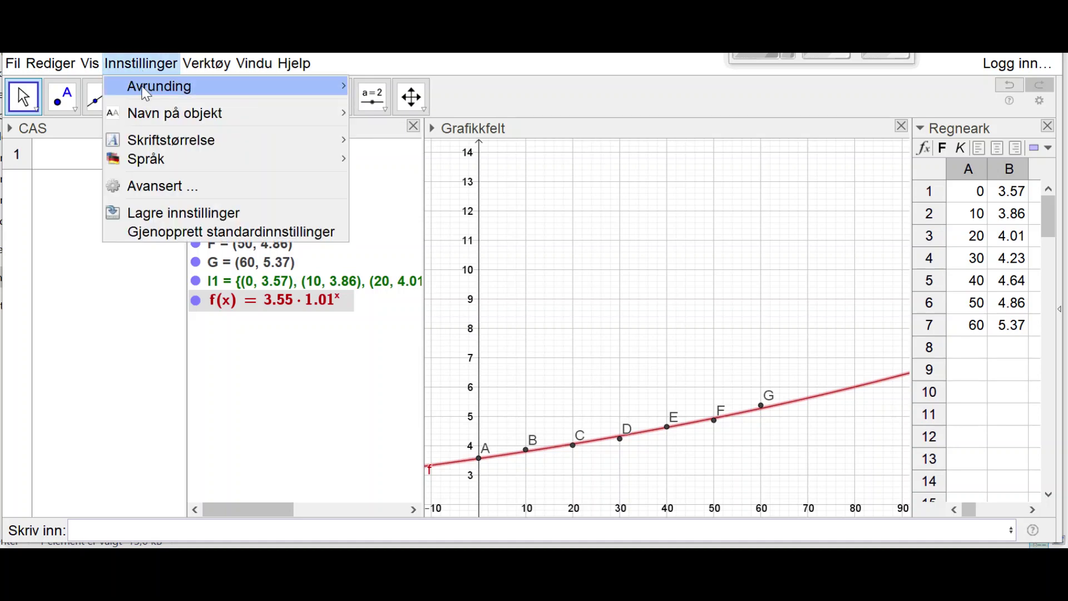
mouse_move(160, 92)
click(389, 143)
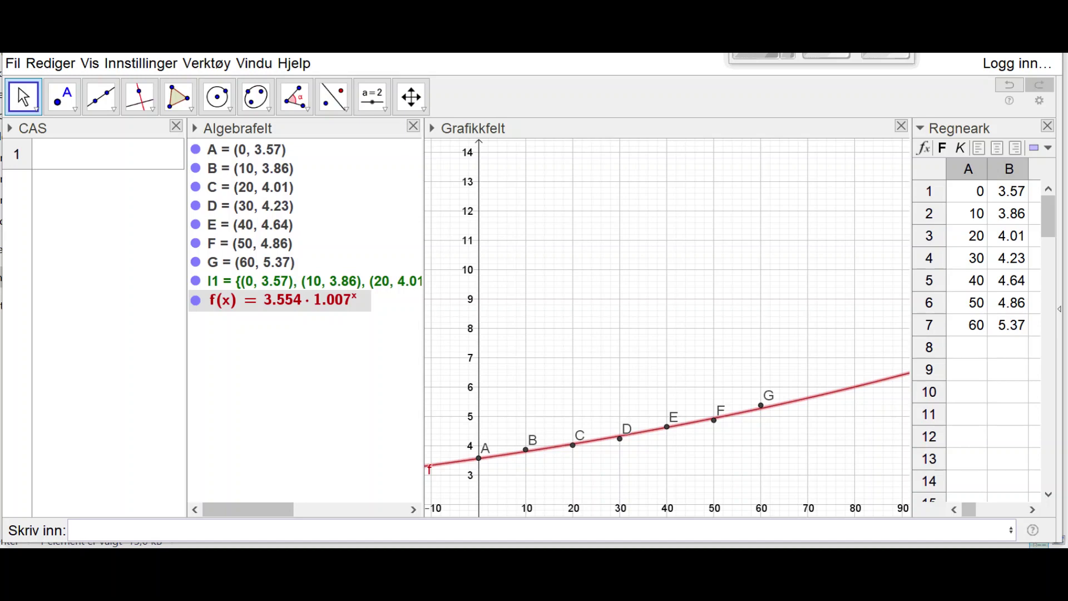
Switch to the Oppgave 10 task sheet and circle the year 1960 with x = 0 in the population table.
key(alt+Tab)
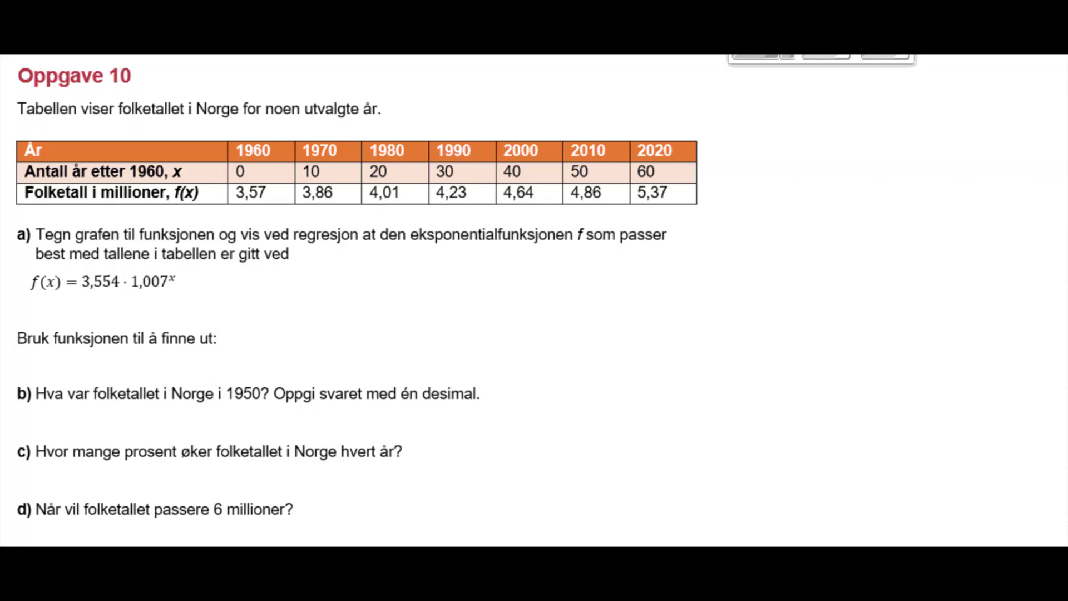
drag(281, 177, 277, 179)
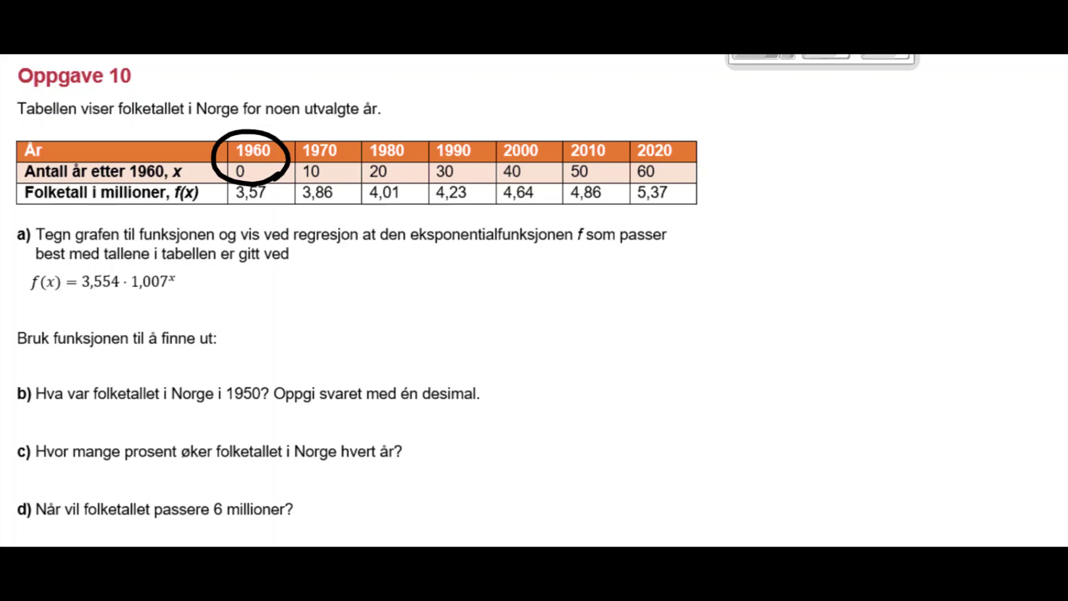
Return to GeoGebra, reopen the CAS view beside the algebra view and evaluate f(-10) numerically in its first row.
key(alt+Tab)
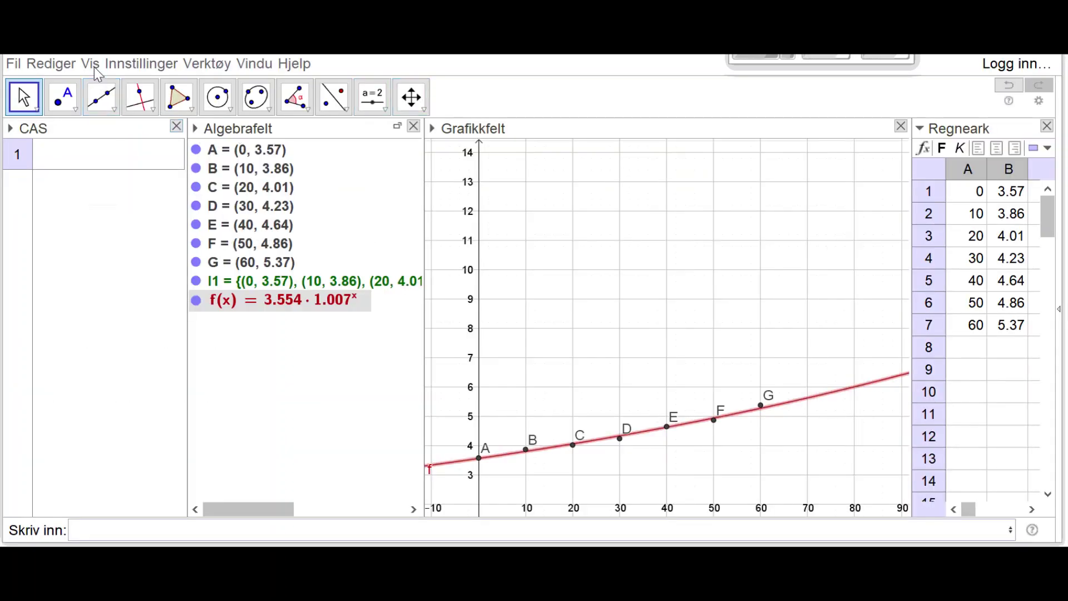
click(90, 64)
click(116, 128)
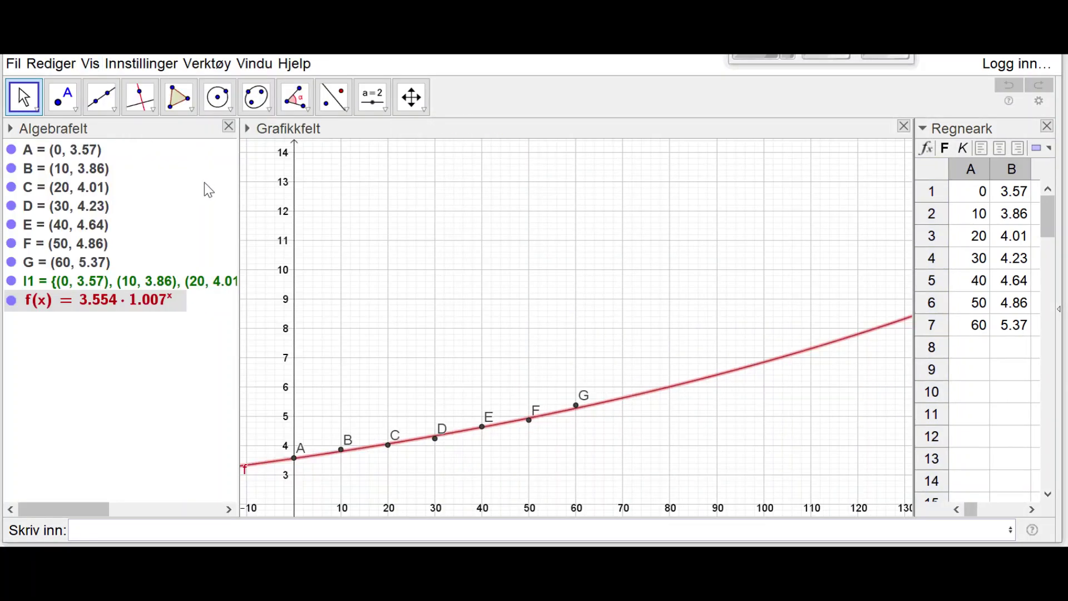
key(ctrl+shift+k)
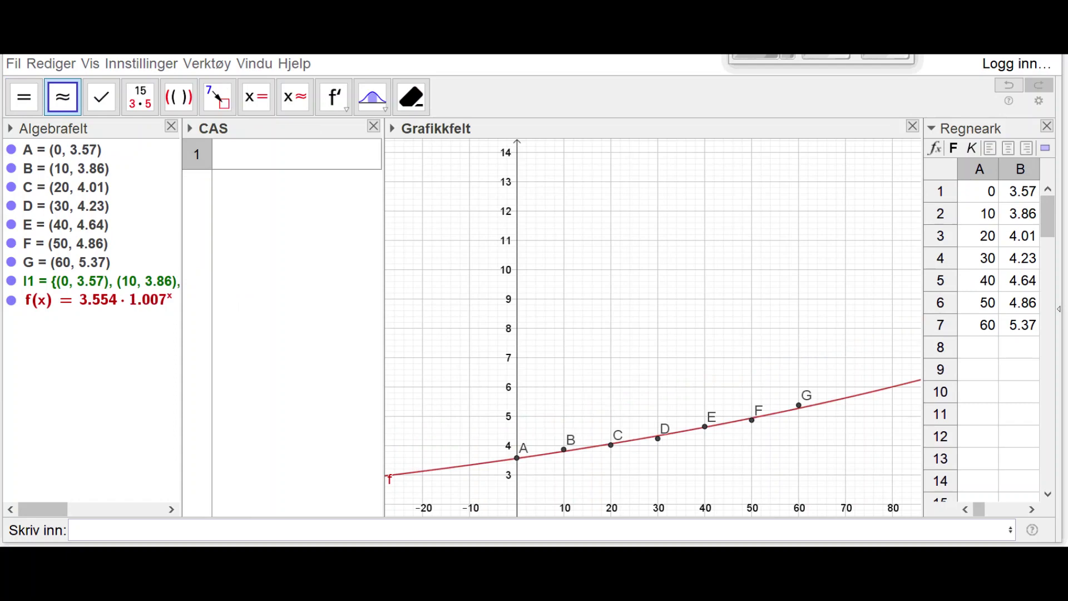
click(255, 153)
text(f)
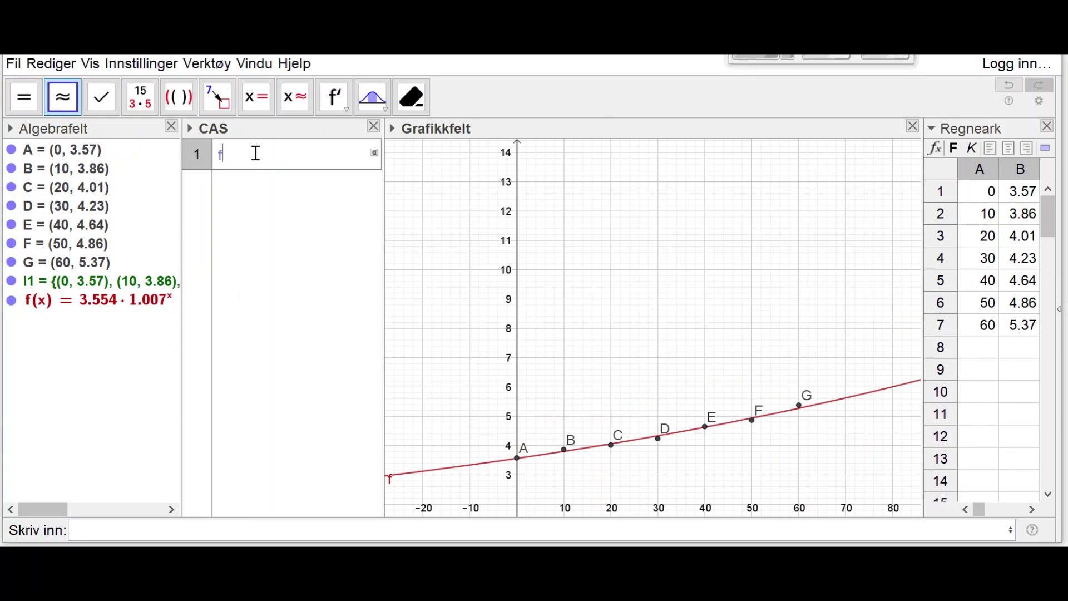
text((-10)
click(68, 100)
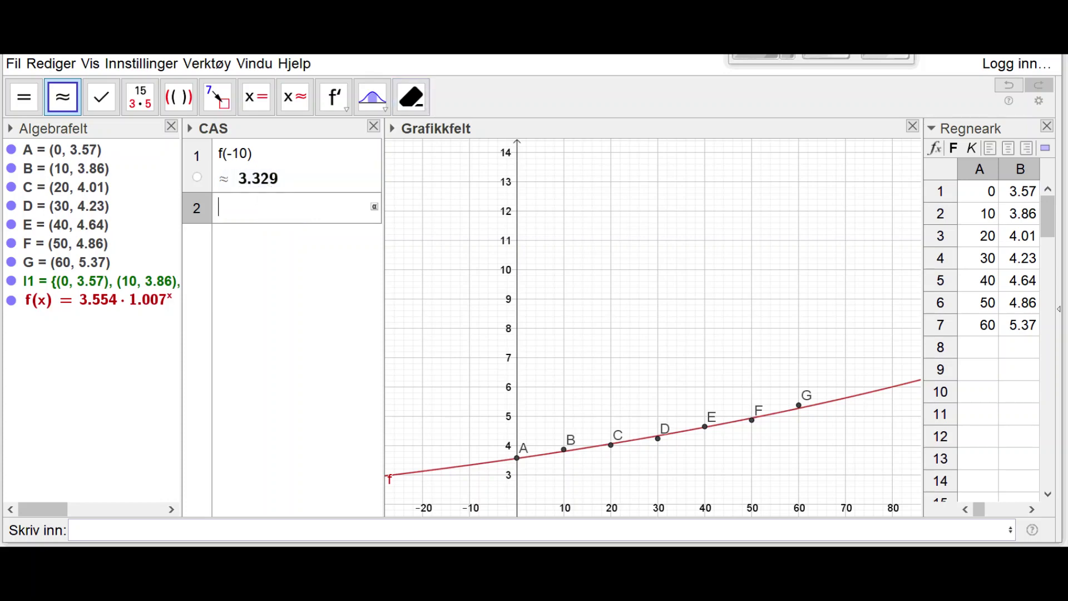
On the task sheet, circle the growth factor 1,007 in the function expression and handwrite an arrow with 0,7 % beside it.
key(alt+Tab)
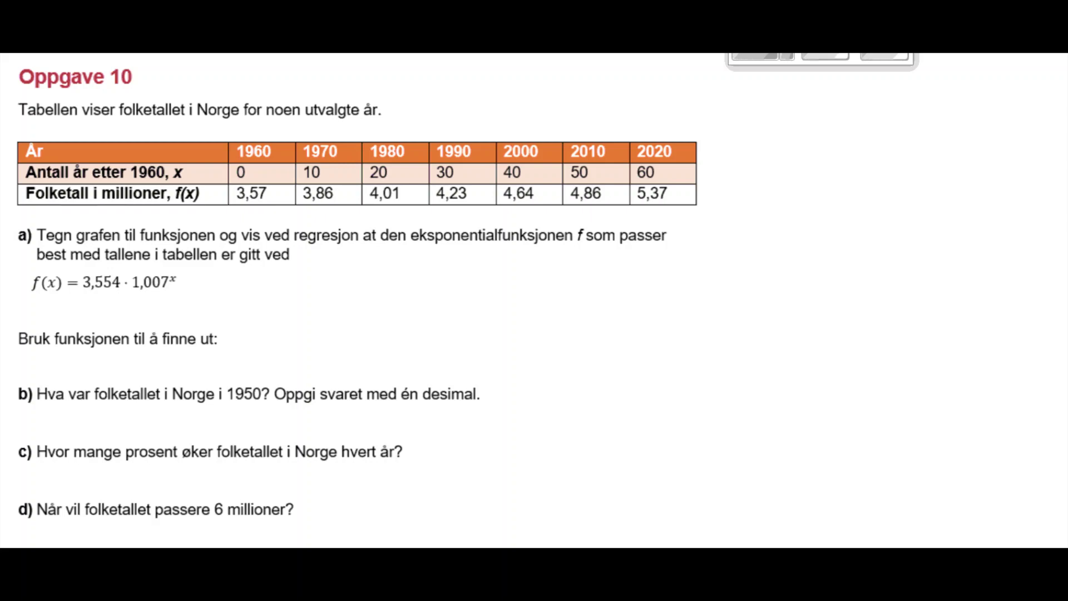
drag(129, 265, 118, 269)
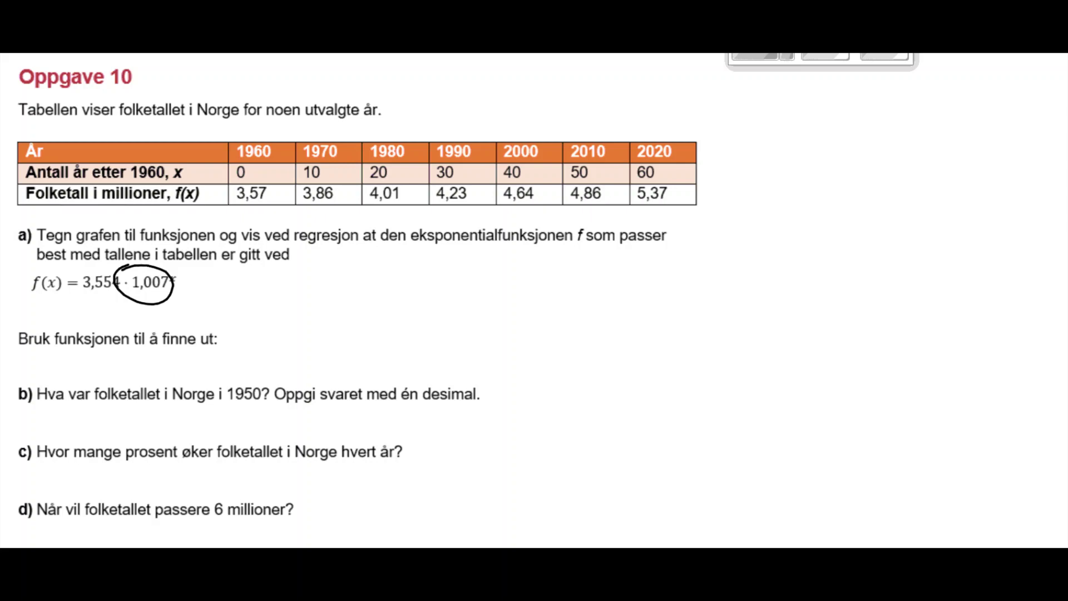
drag(190, 284, 214, 287)
mouse_move(203, 275)
mouse_down()
mouse_move(216, 278)
mouse_move(209, 291)
mouse_move(251, 296)
mouse_move(259, 274)
mouse_move(270, 295)
mouse_up()
mouse_move(276, 277)
mouse_down()
mouse_move(285, 274)
mouse_move(288, 298)
mouse_move(322, 269)
mouse_move(311, 306)
mouse_move(327, 296)
mouse_up()
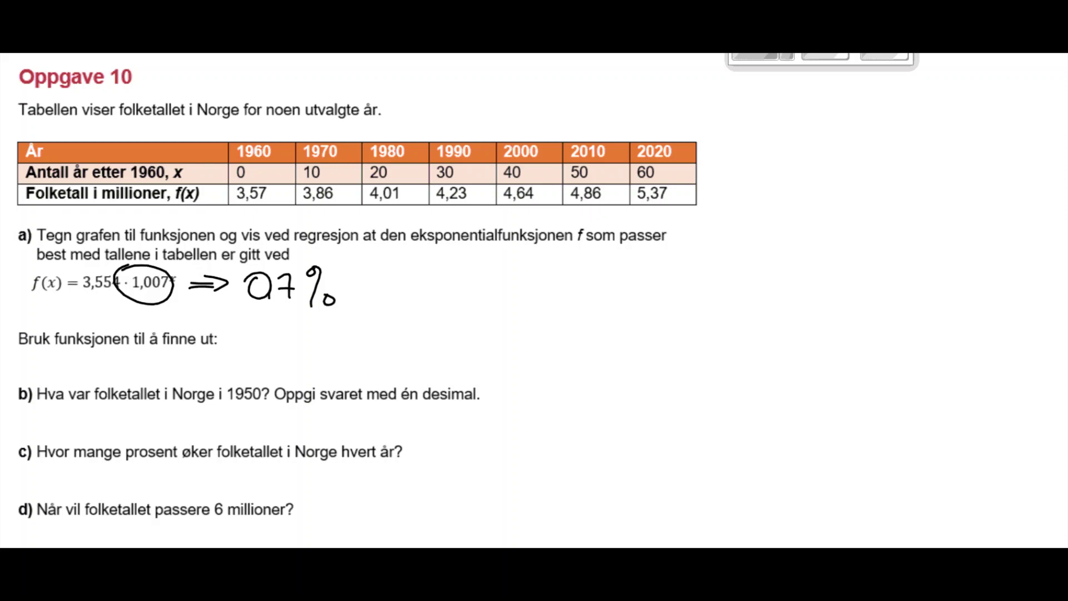
Back in GeoGebra, solve f(x)=6 numerically in the second CAS row with x=1 as the starting value.
key(alt+Tab)
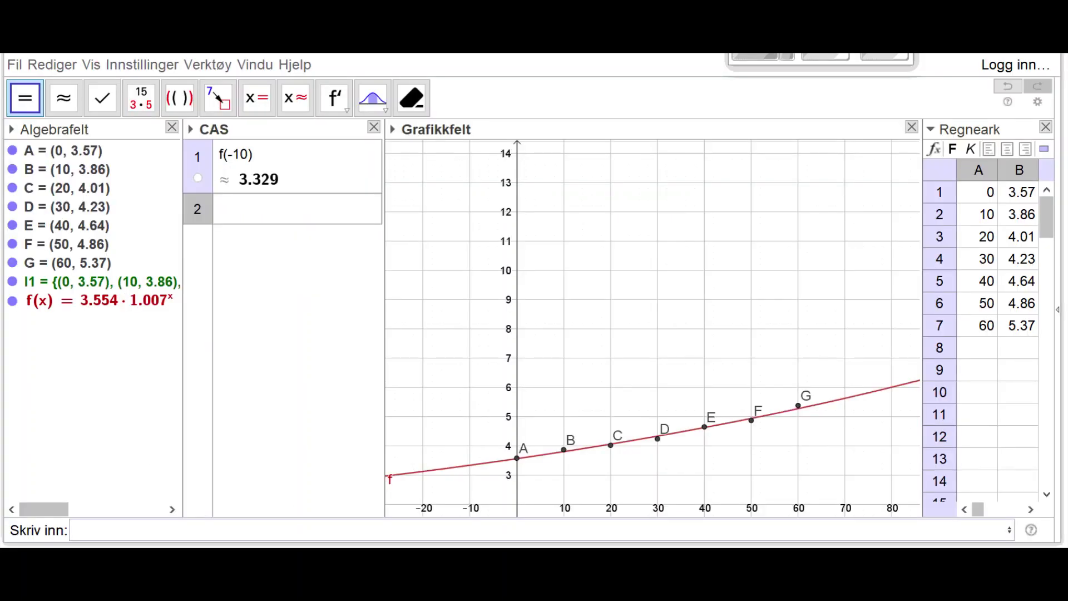
click(240, 205)
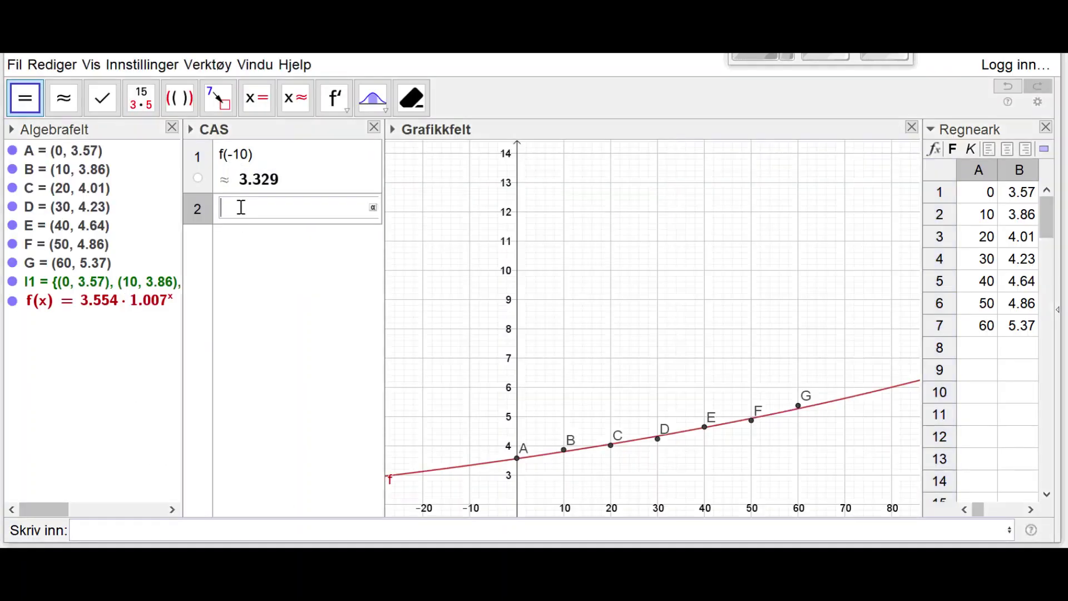
text(f(x)=6)
click(295, 110)
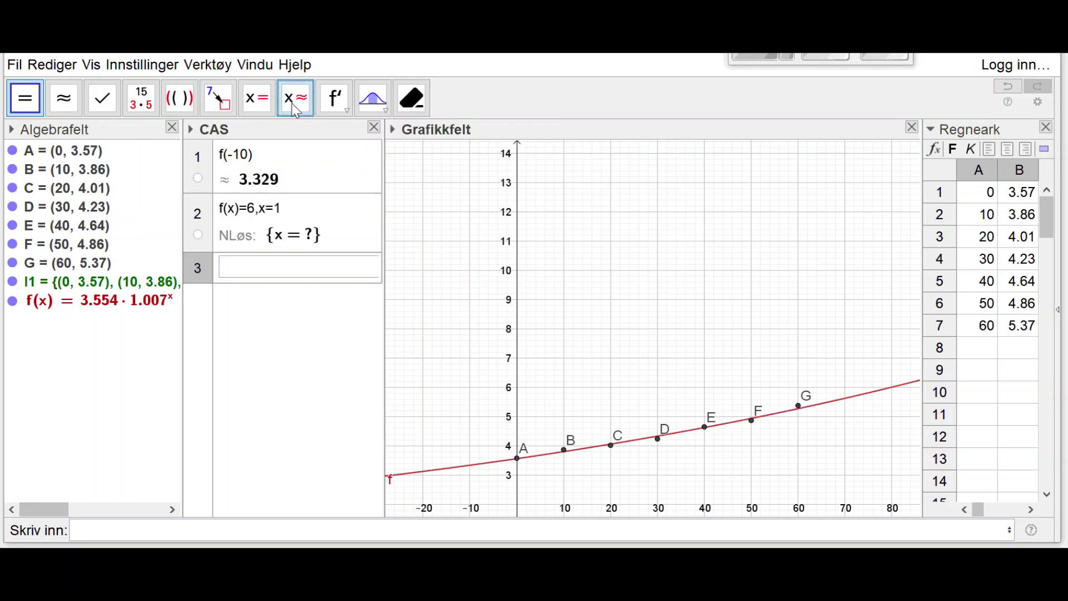
click(202, 201)
click(265, 106)
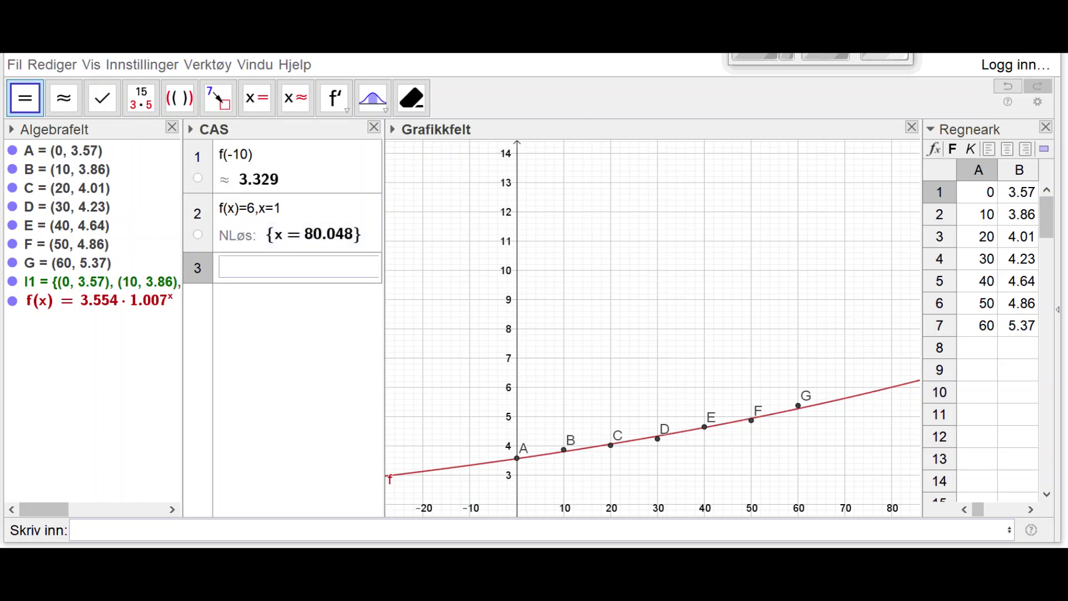
On the task sheet, handwrite 2030 over 70 and 2040 over 80 beside the table and circle the 2040 pair.
key(alt+Tab)
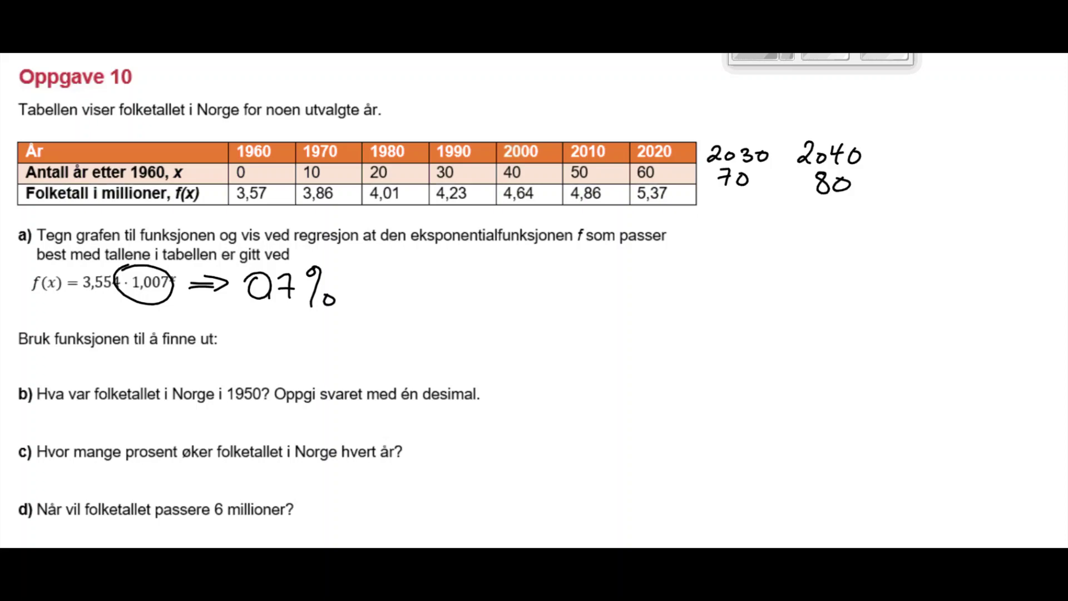
mouse_move(827, 205)
mouse_down()
mouse_move(786, 153)
mouse_move(849, 123)
mouse_move(869, 194)
mouse_move(825, 206)
mouse_up()
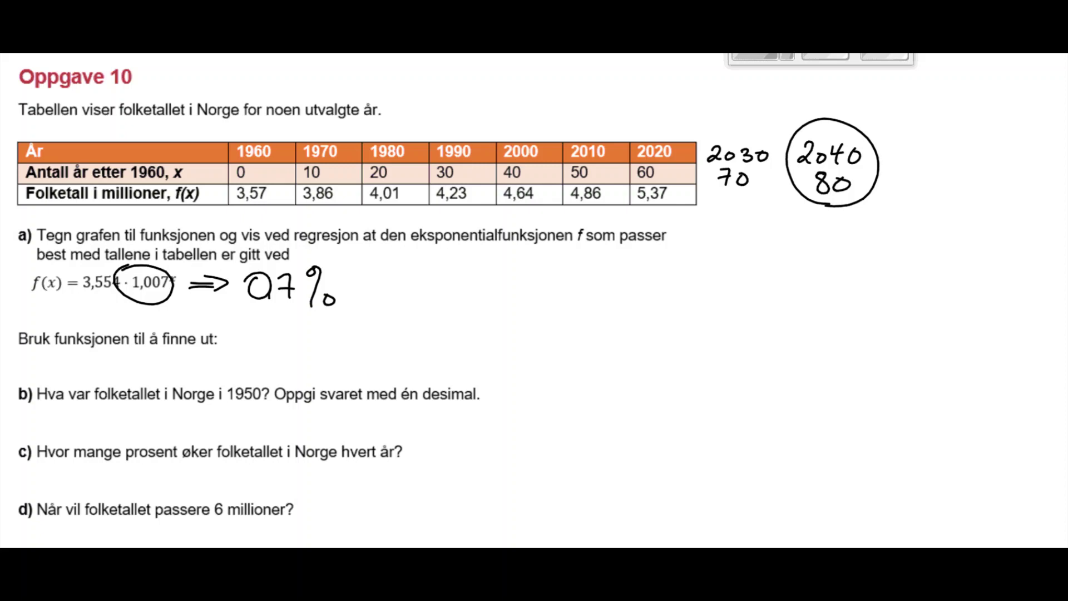
Back in GeoGebra, start a text in the upper graphics view with the copied line "a) Funksjonsuttrykk funnet ved eksponentialregresjon.".
key(alt+Tab)
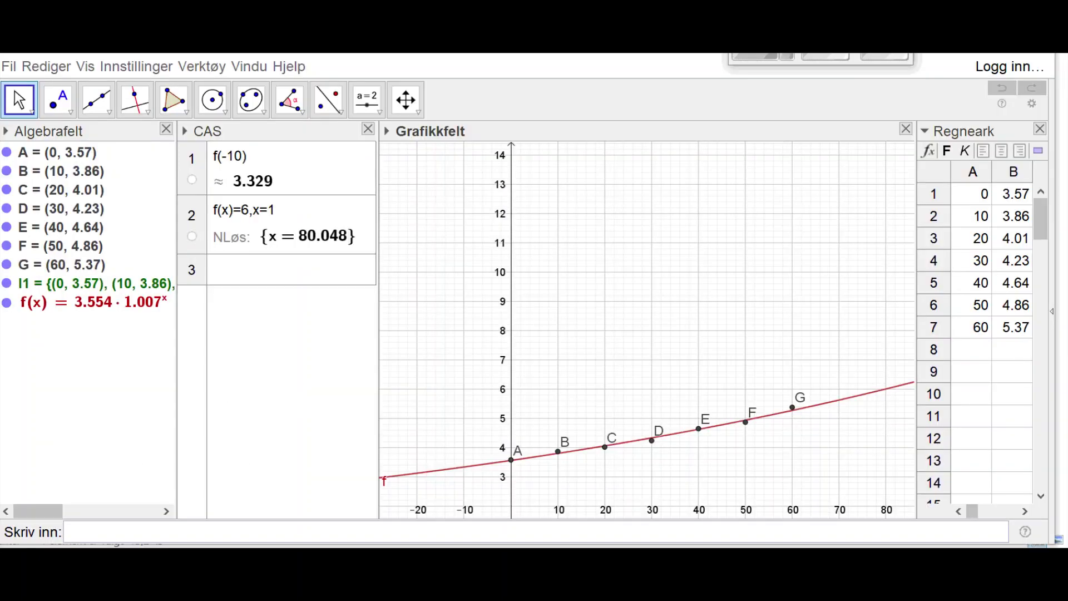
click(379, 112)
click(390, 171)
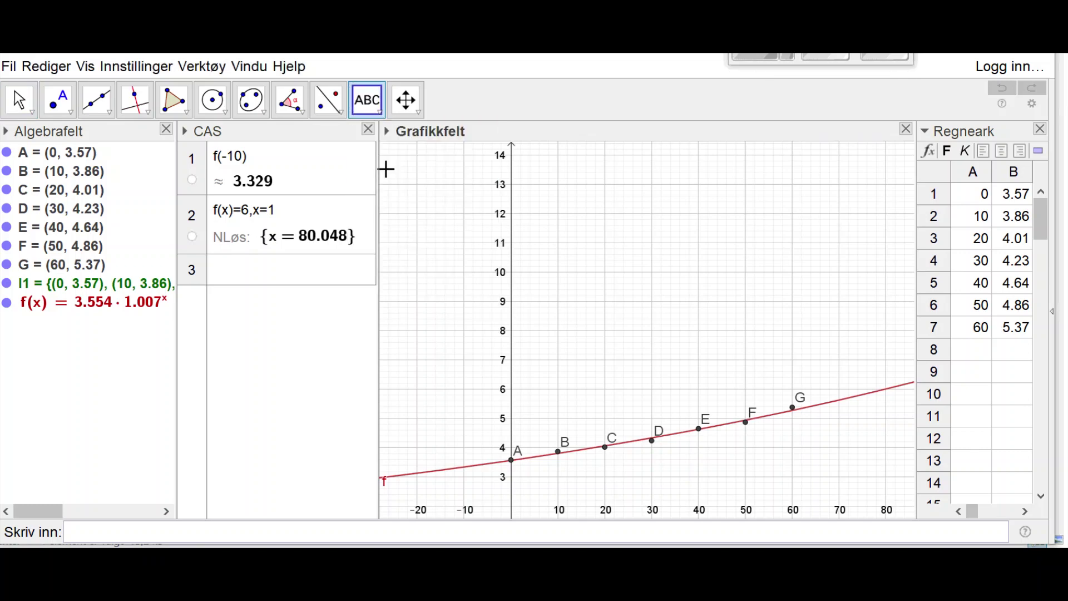
click(562, 193)
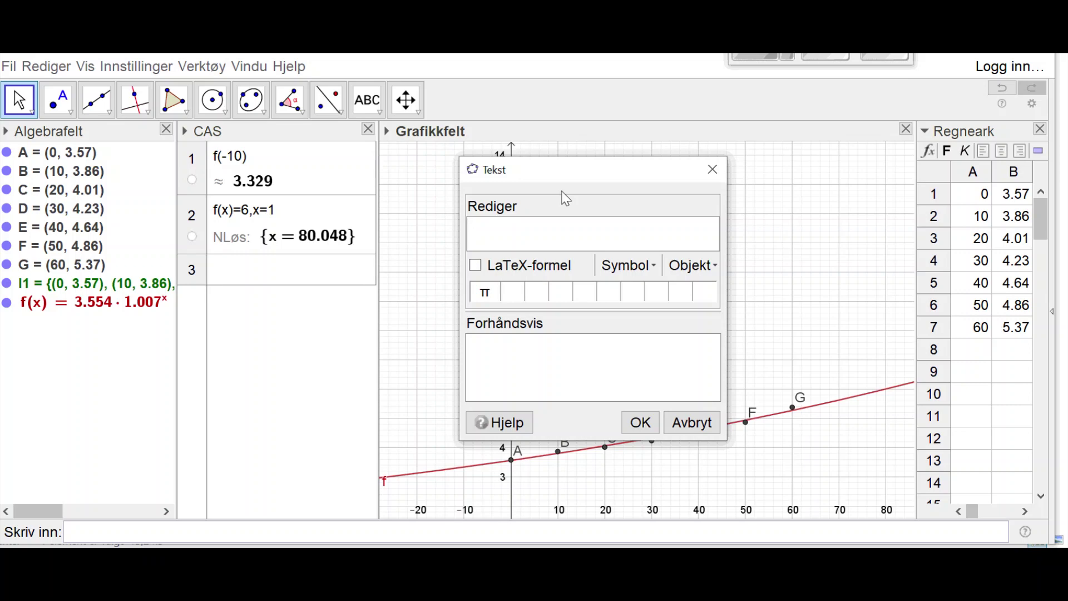
key(ctrl+v)
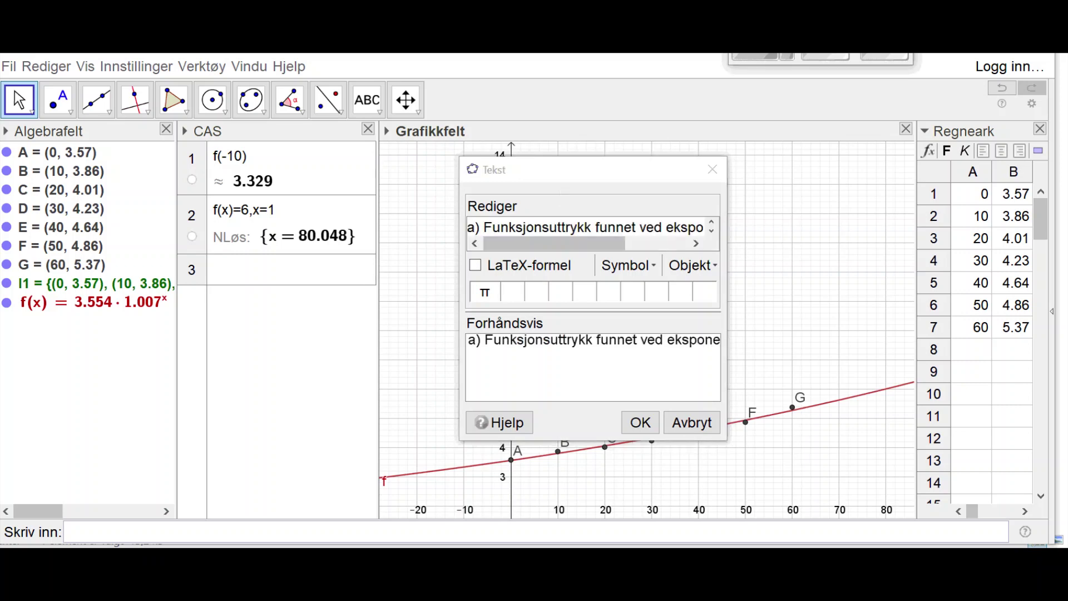
Append "b) Folketall i 1950: 3,3 millioner.", "c) Årlig økning i folketall: 0,7 %" and "d) Folketallet passerer 6 millioner litt ut i 2080." to the text.
click(606, 227)
key(Right)
key(Right)
key(Right)
key(Right)
key(Right)
key(Right)
key(Right)
key(Right)
key(Right)
key(Right)
key(Right)
key(Right)
key(Right)
key(Right)
key(Right)
key(Right)
key(Right)
key(Right)
key(Right)
key(Right)
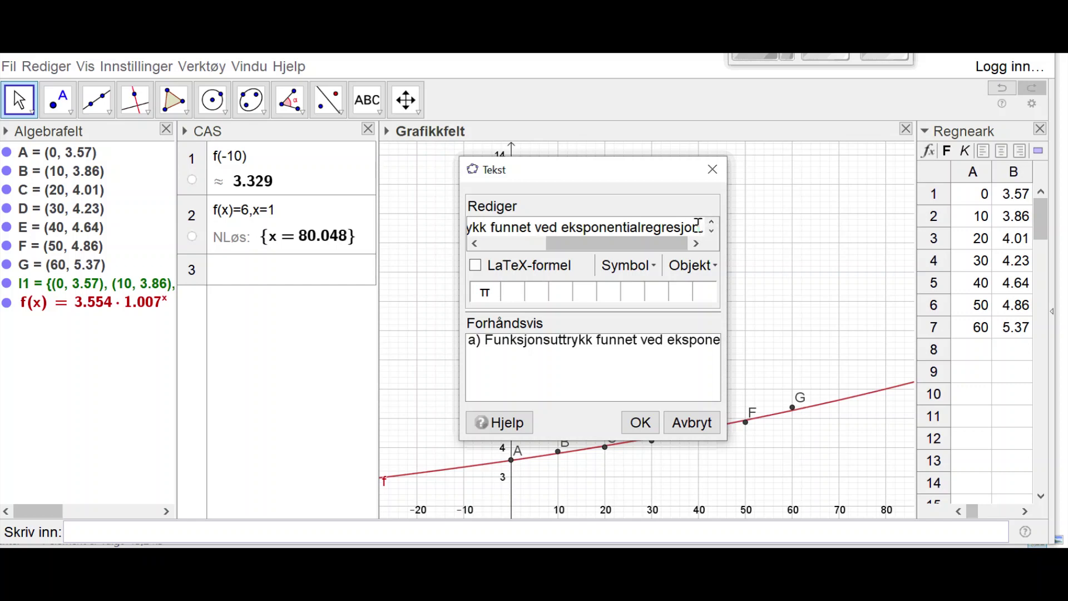
key(Return)
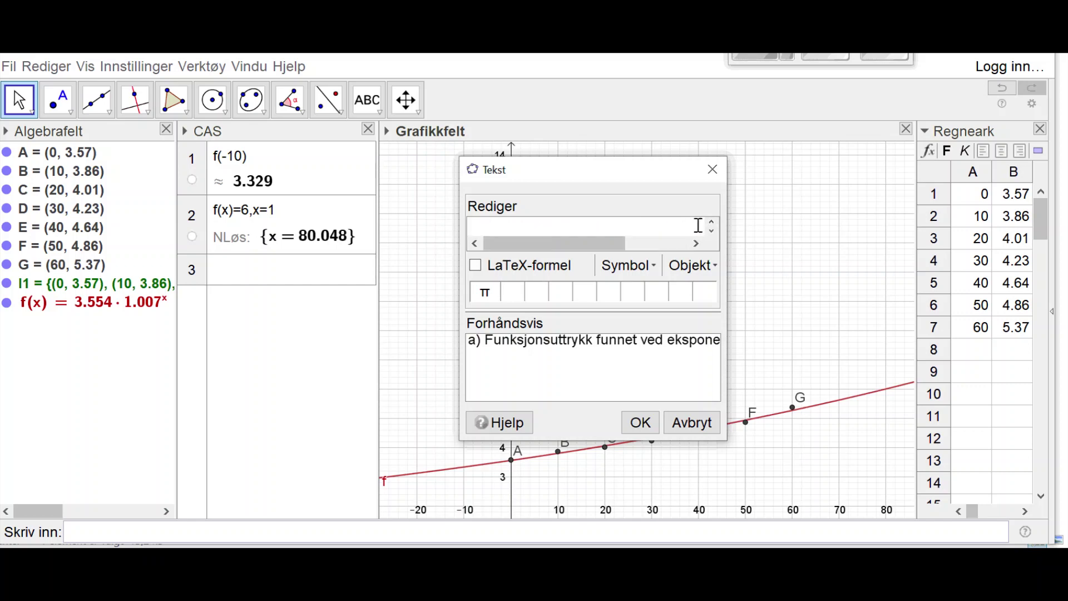
text(b))
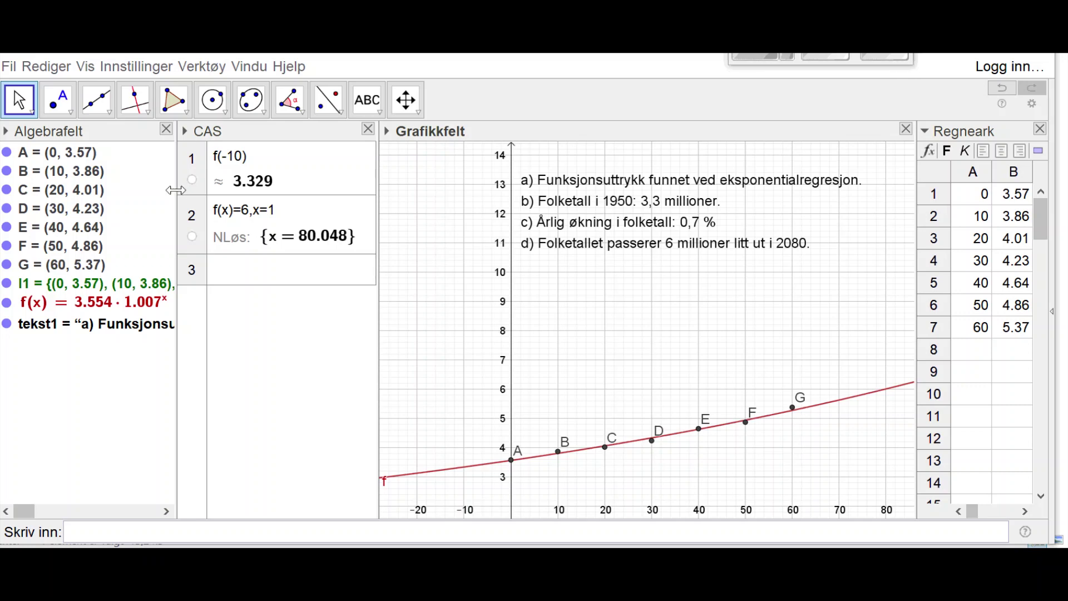
Widen the algebra view slightly and place the expression of f(x) as a text just above the curve in the graphics view.
drag(176, 190, 199, 191)
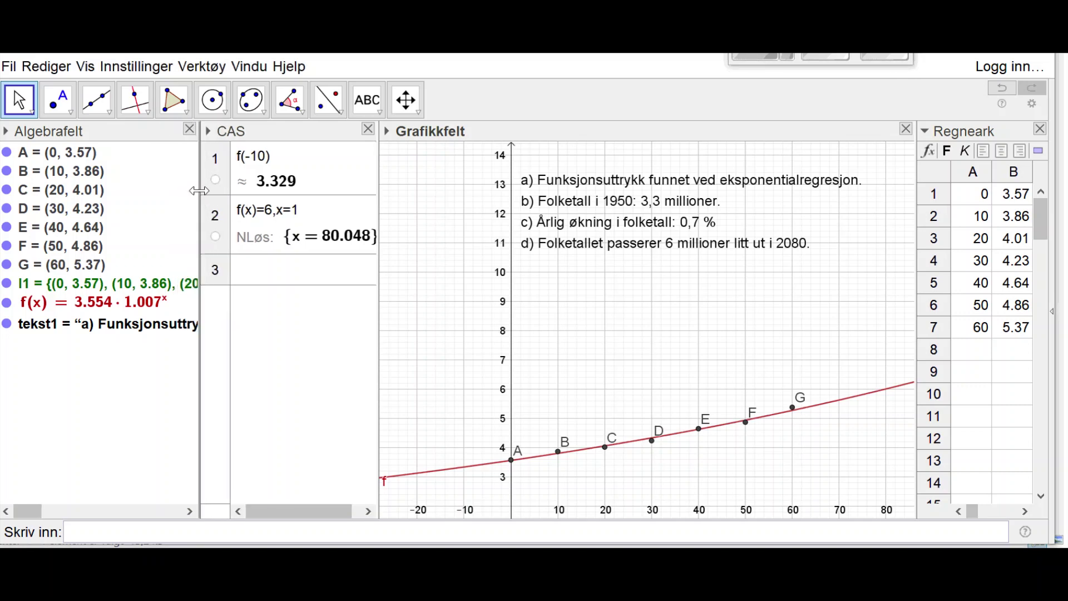
right_click(38, 306)
drag(38, 306, 556, 416)
click(570, 356)
click(702, 357)
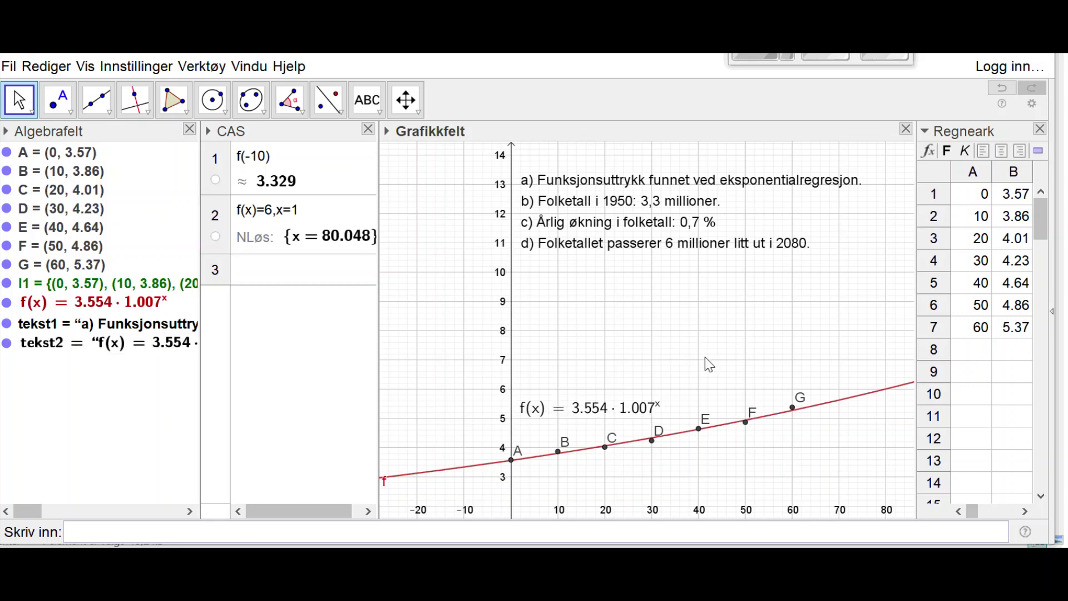